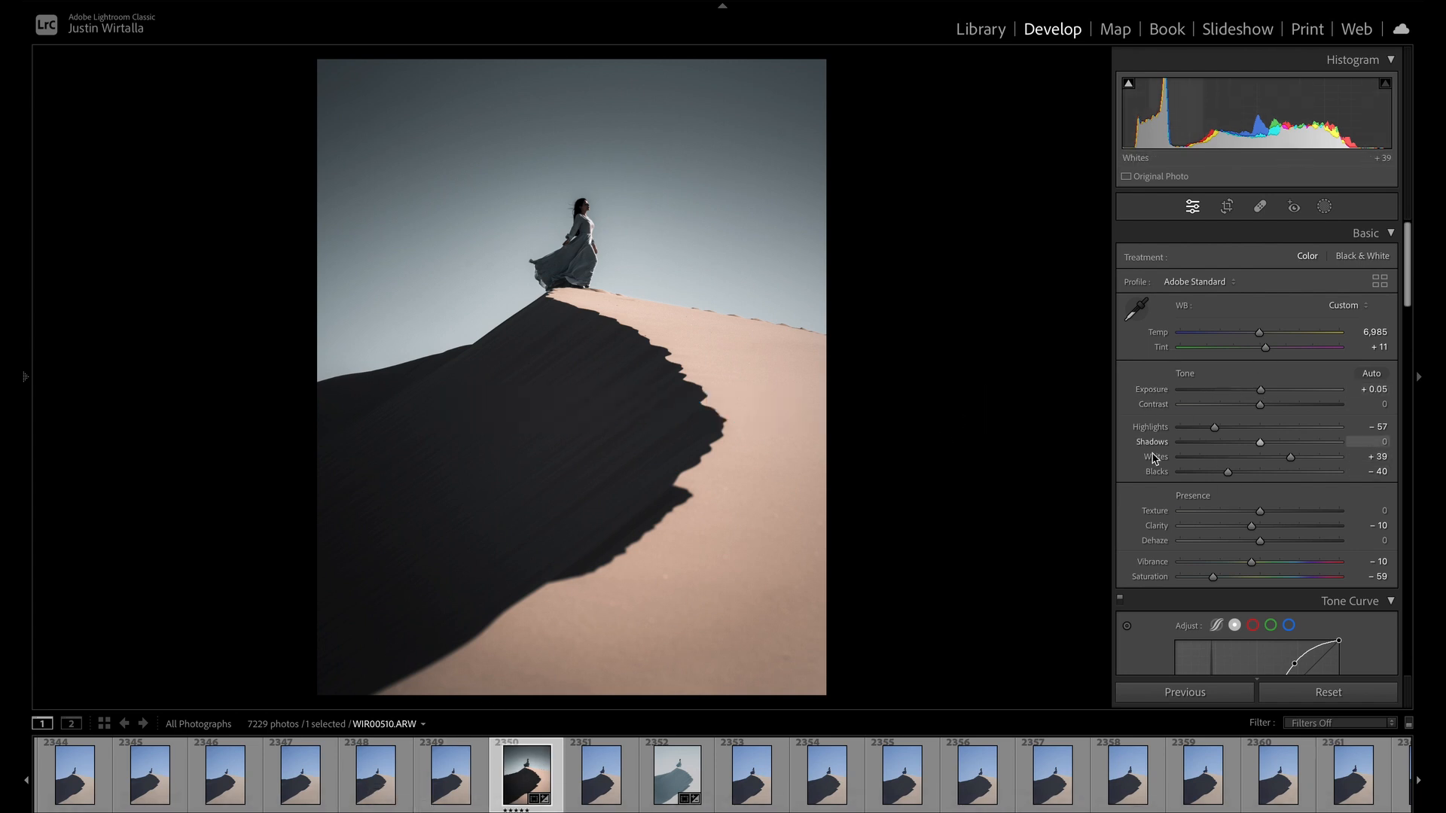
- Set the dune photo's Highlights to -36 and open it as a Smart Object in Photoshop
left_click_drag(1214, 427, 1235, 435)
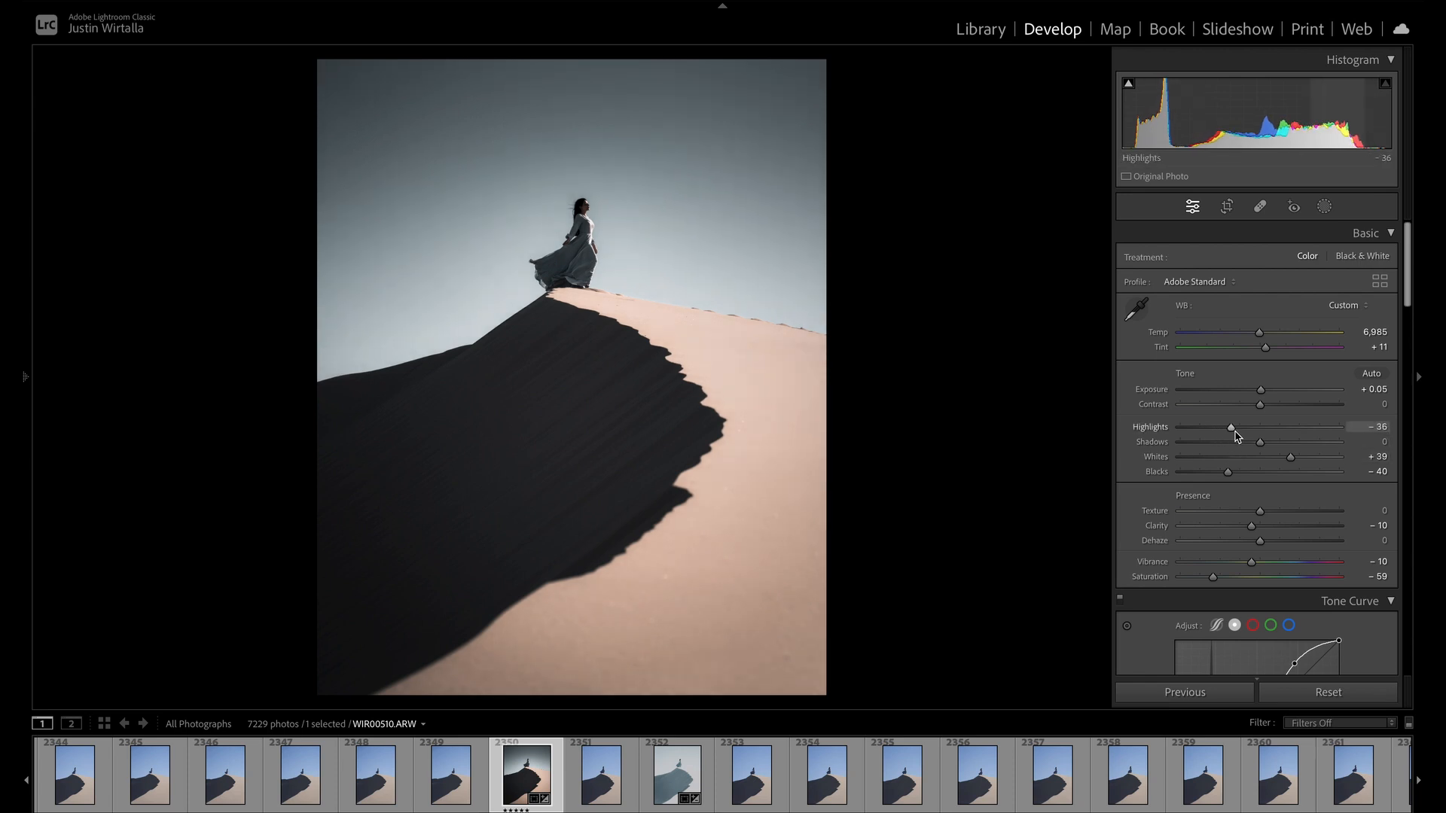
right_click(537, 767)
mouse_move(563, 430)
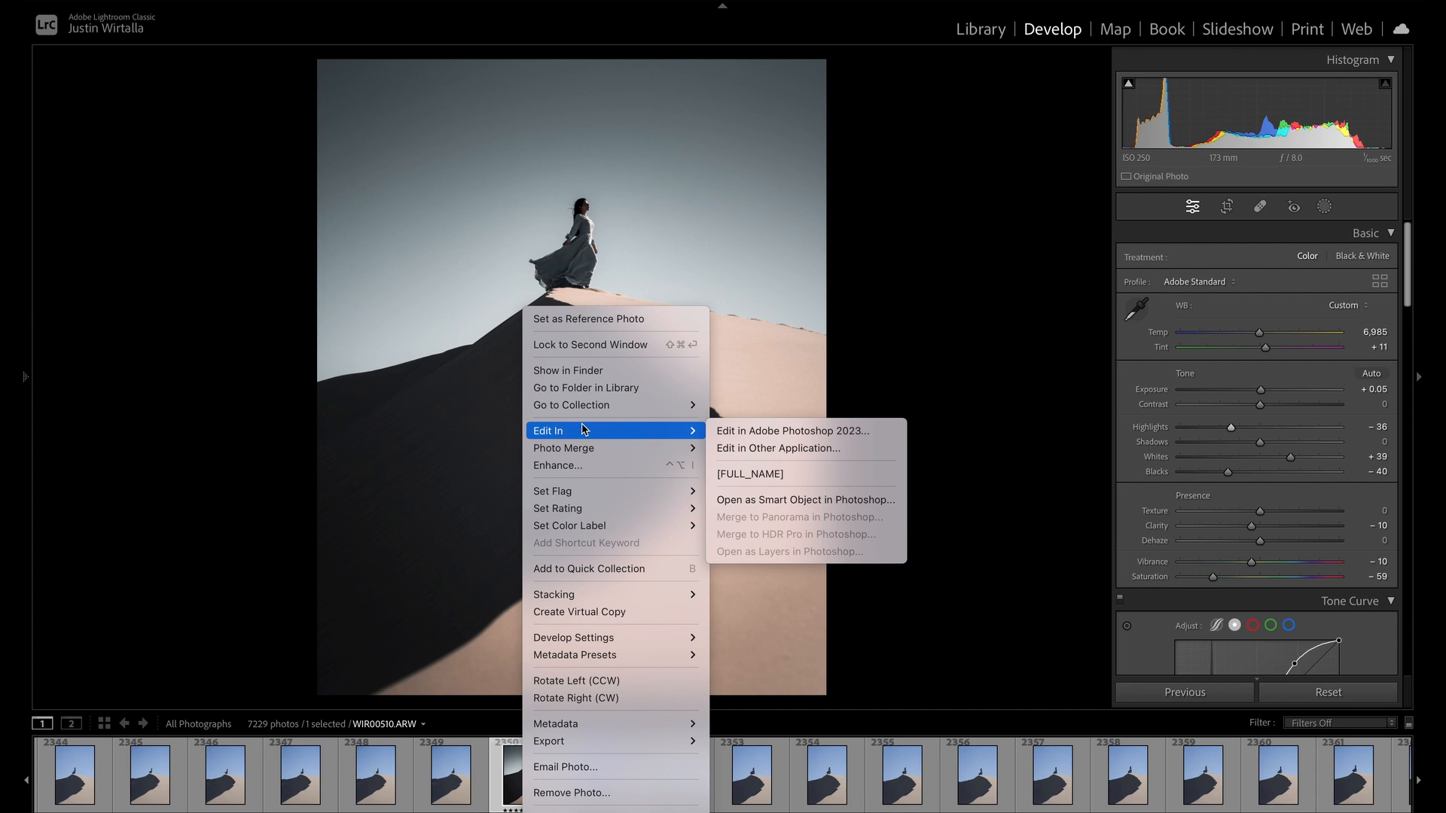
left_click(795, 500)
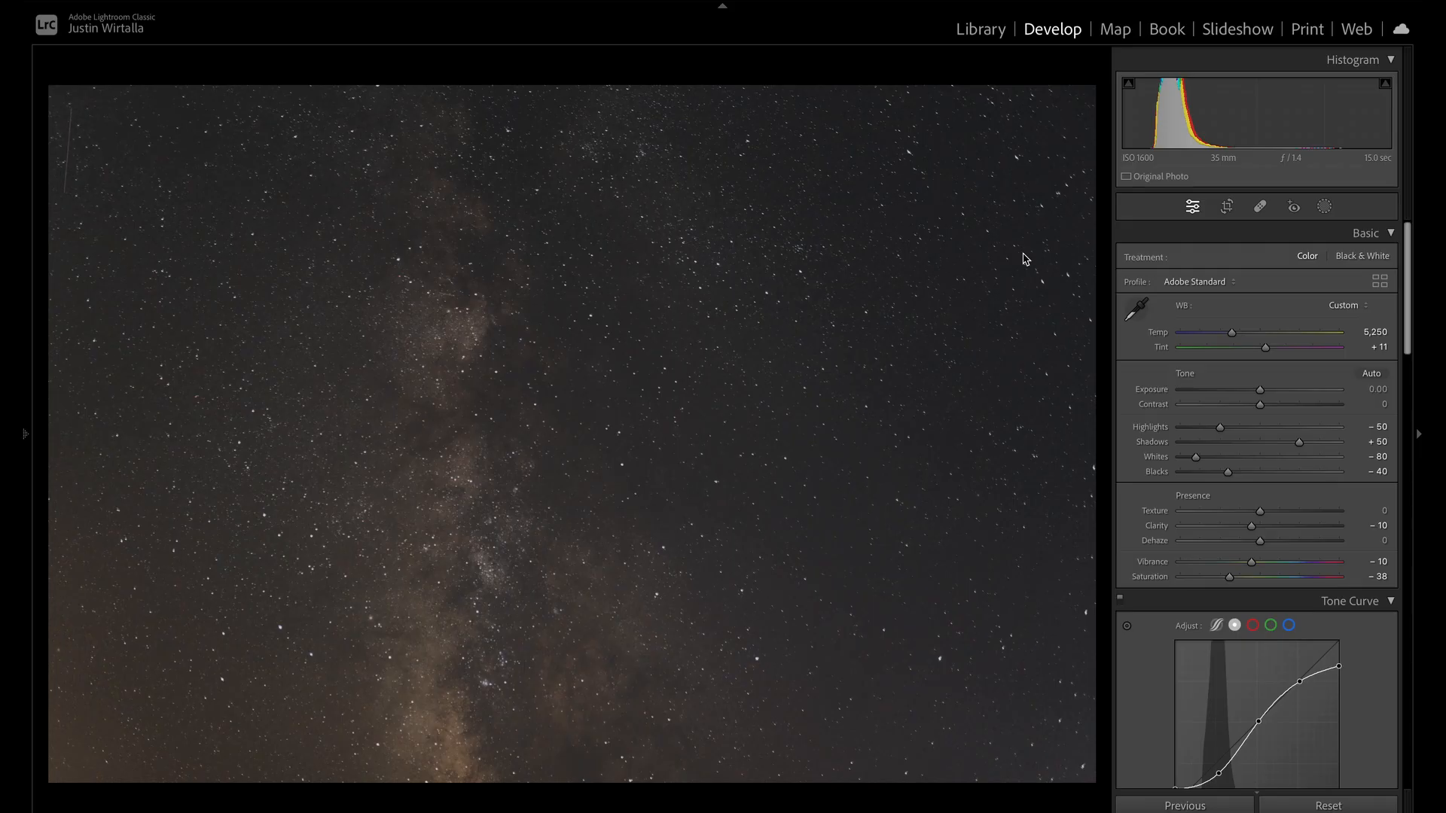
- Set the Milky Way photo's Highlights to -16, Shadows to 0 and Whites to +40, and retouch the faint streak in its upper-left corner
left_click_drag(1253, 458, 1292, 459)
left_click_drag(1299, 444, 1250, 432)
key("q")
mouse_move(71, 117)
left_mouse_down()
mouse_move(66, 202)
mouse_move(114, 188)
left_mouse_up()
left_click_drag(1308, 276, 1346, 276)
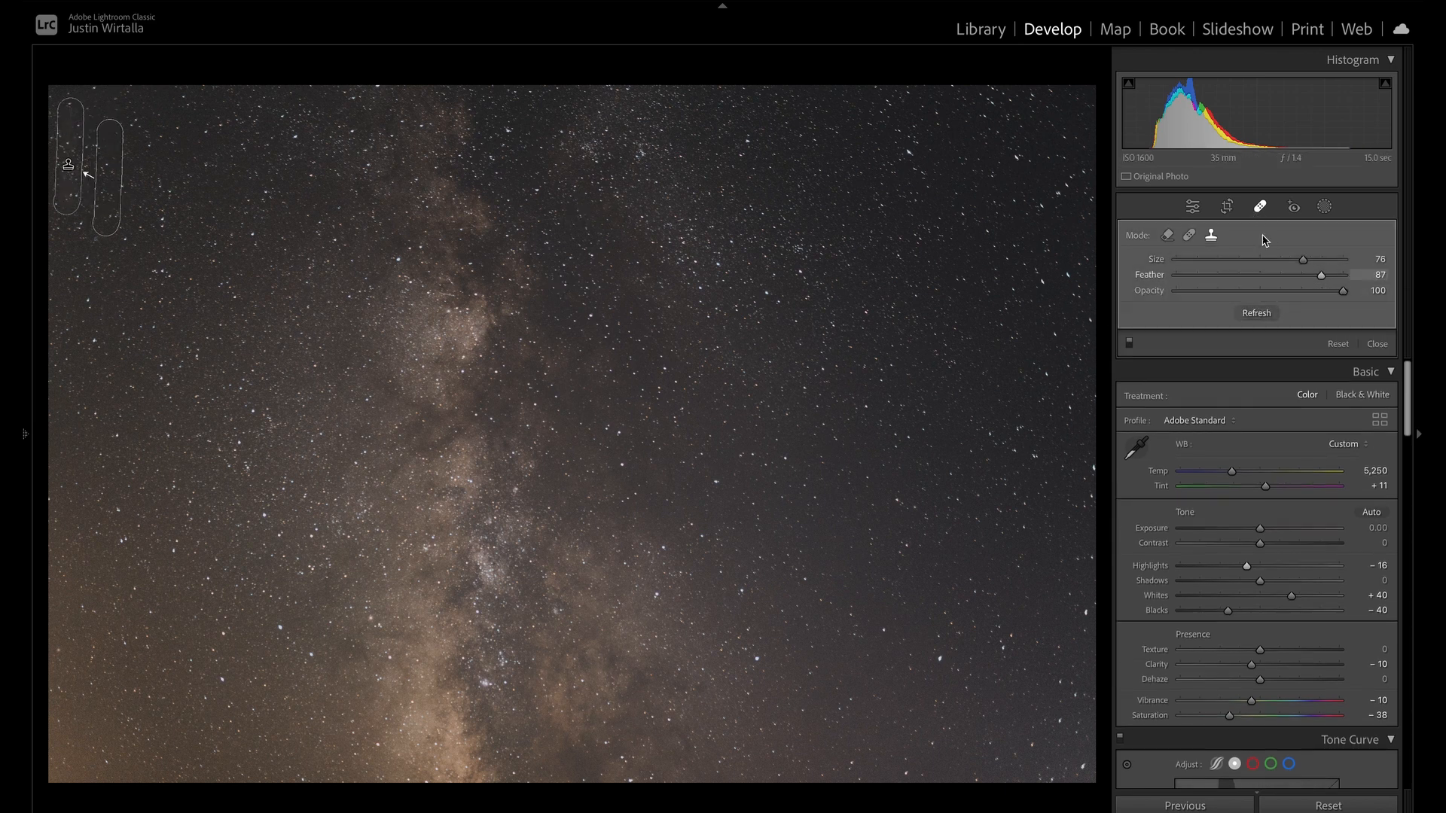
left_click(1260, 206)
left_click(1260, 206)
left_click(69, 164)
left_click(1189, 235)
left_click(1260, 206)
- Open the Milky Way photo WIR00031.ARW as a Smart Object in Photoshop
right_click(719, 781)
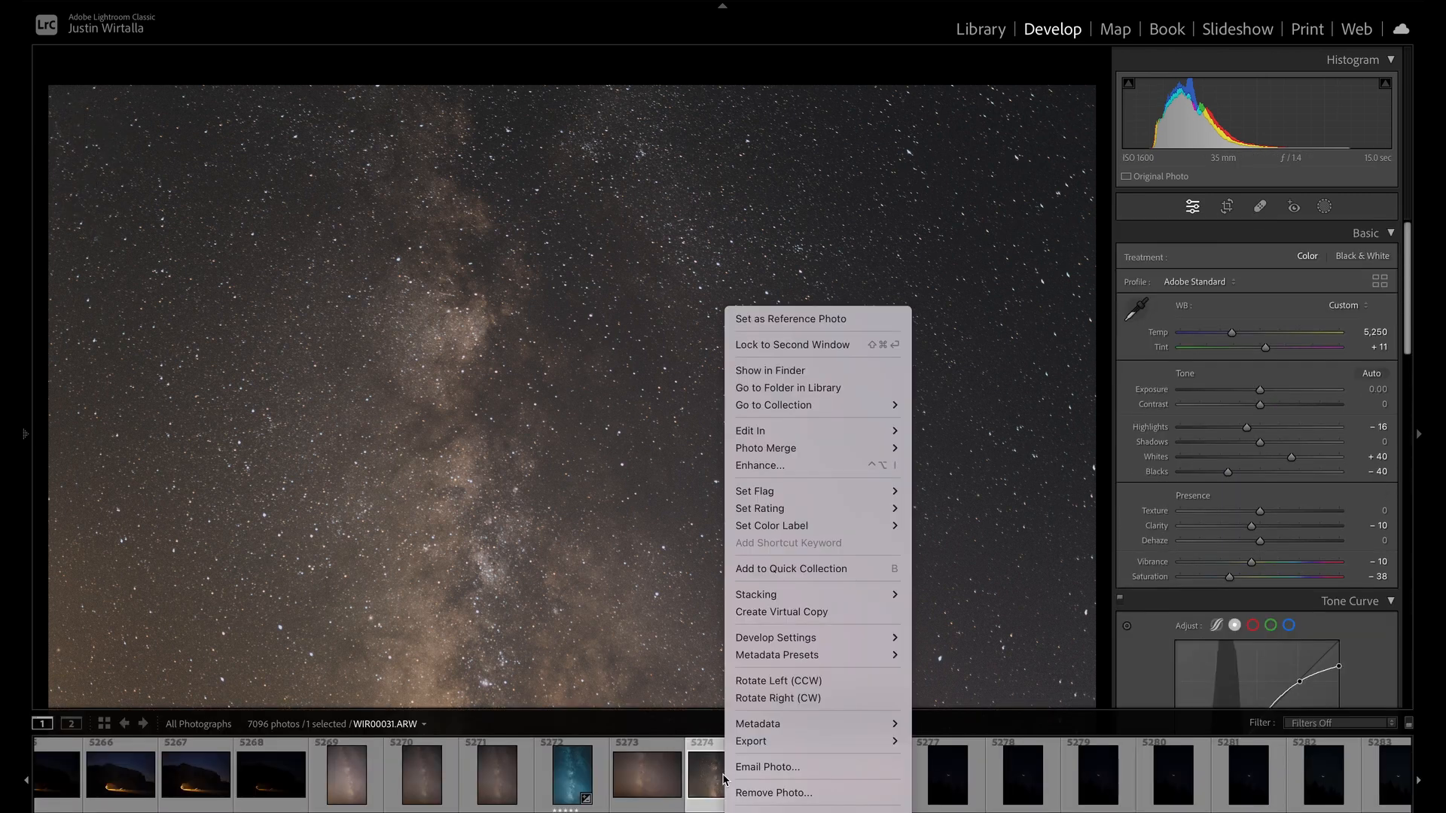
mouse_move(810, 496)
mouse_move(801, 434)
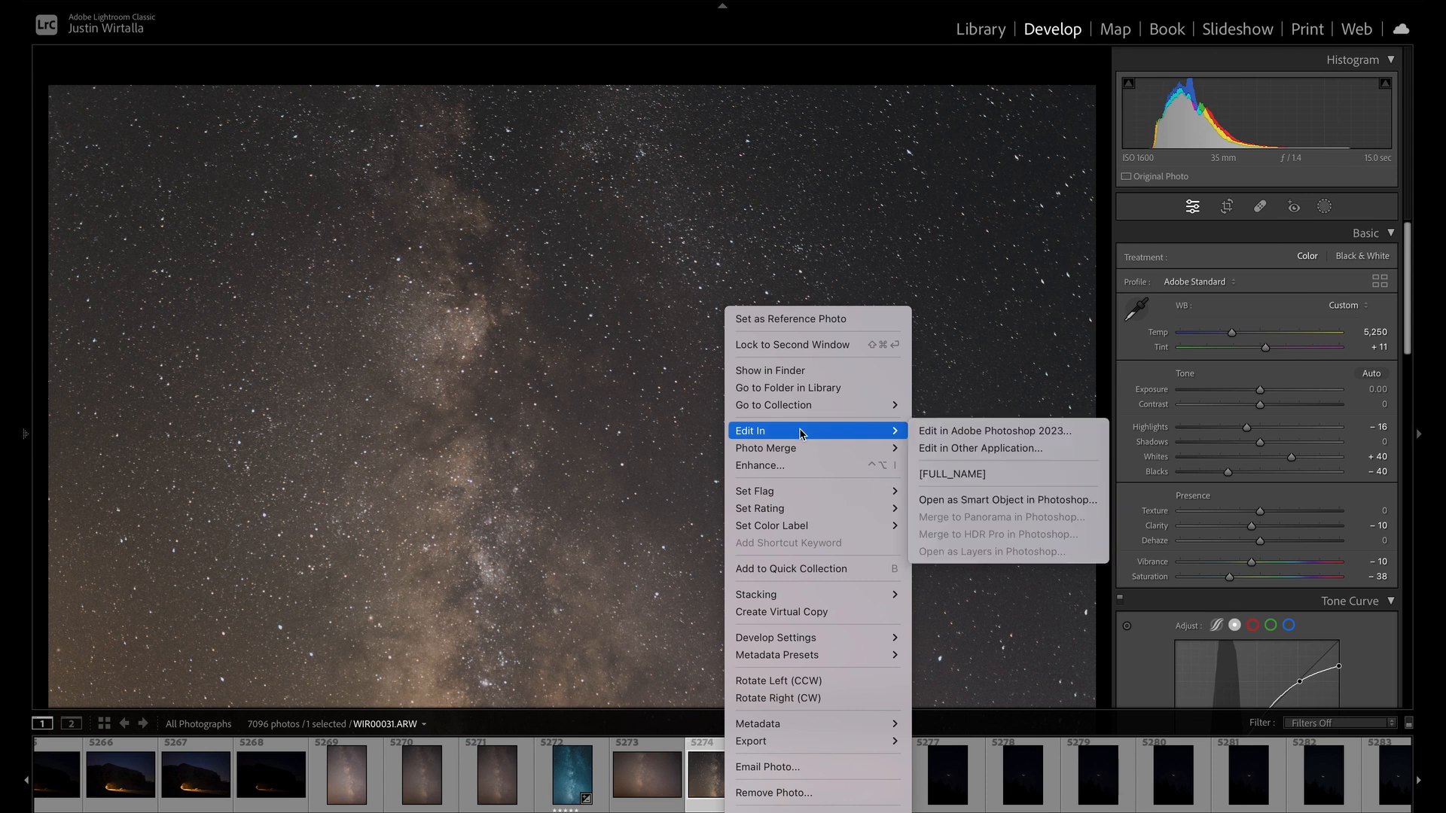
left_click(947, 500)
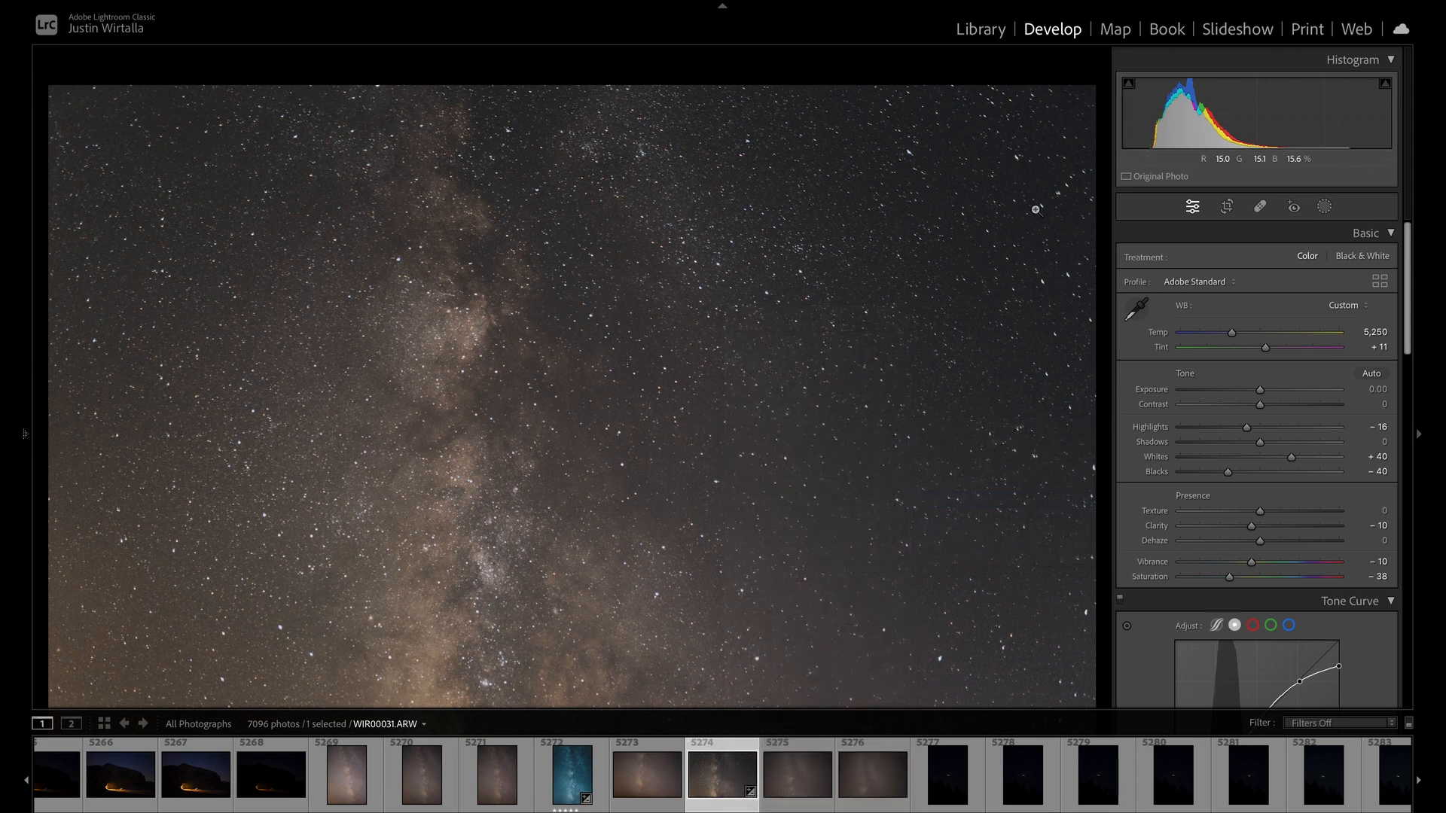
- Copy the whole Milky Way image into the WIR00510 document and place a duplicate of the dune layer above it
key("ctrl+a")
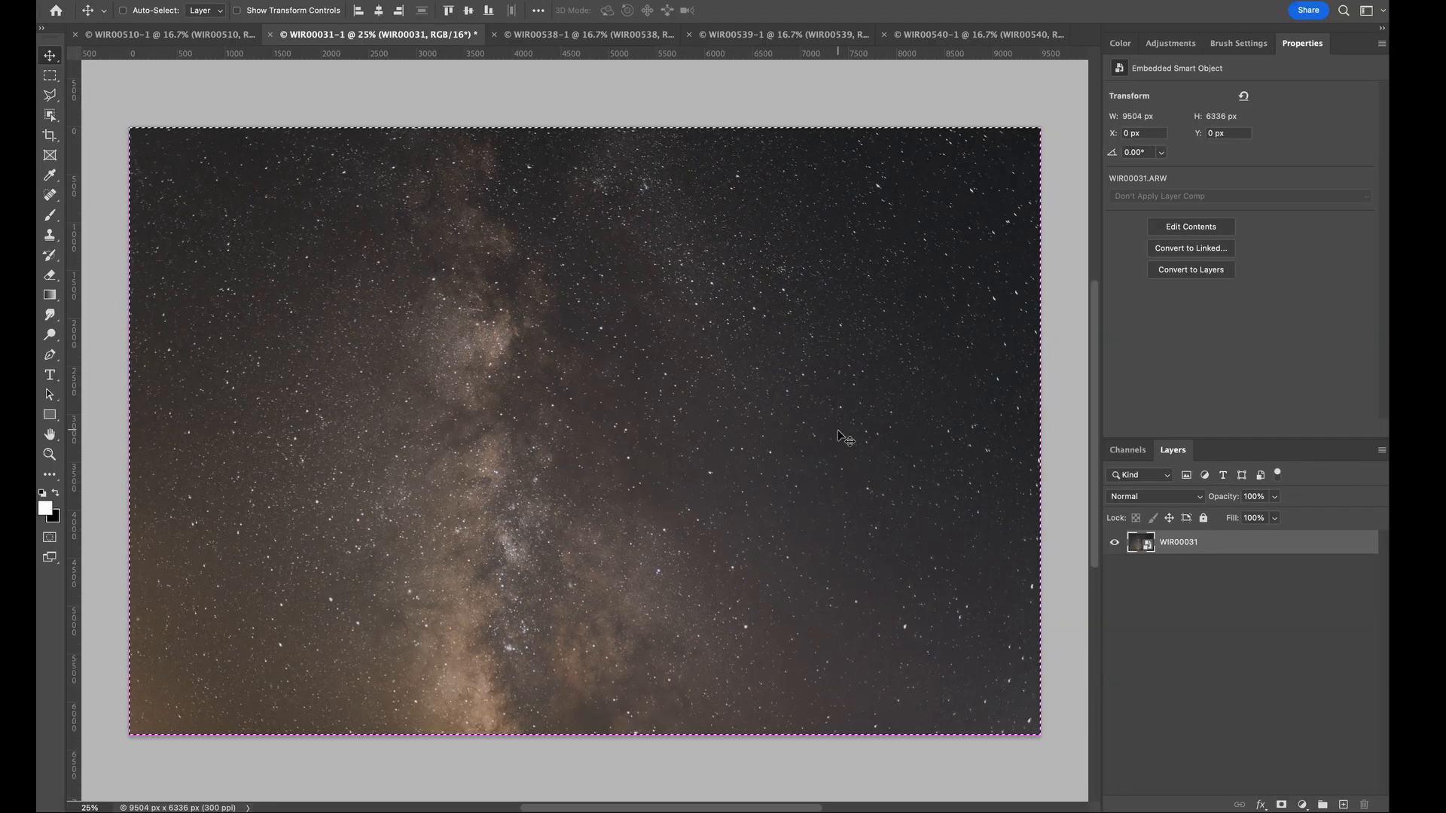
left_click(225, 34)
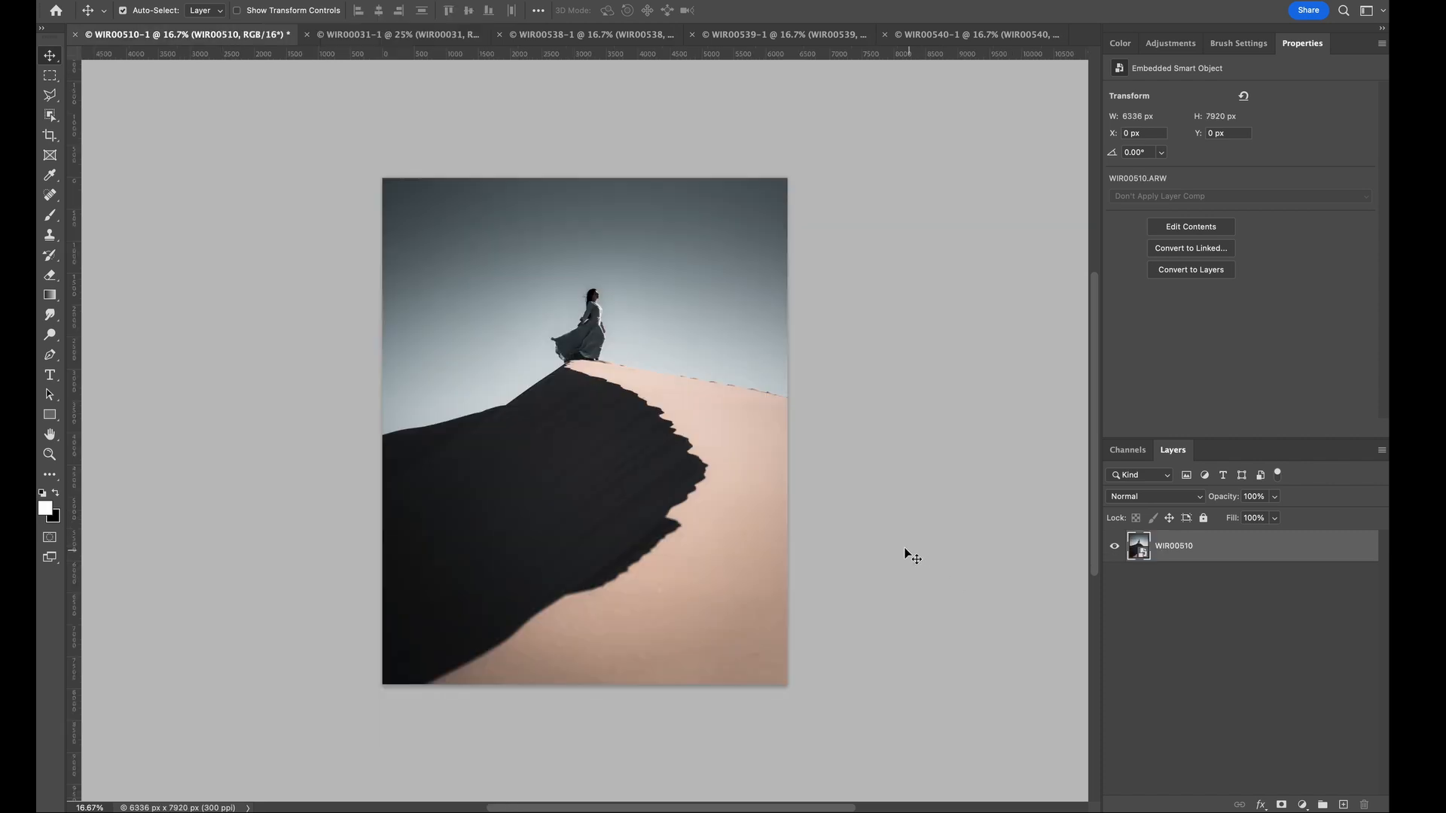
key("ctrl+v")
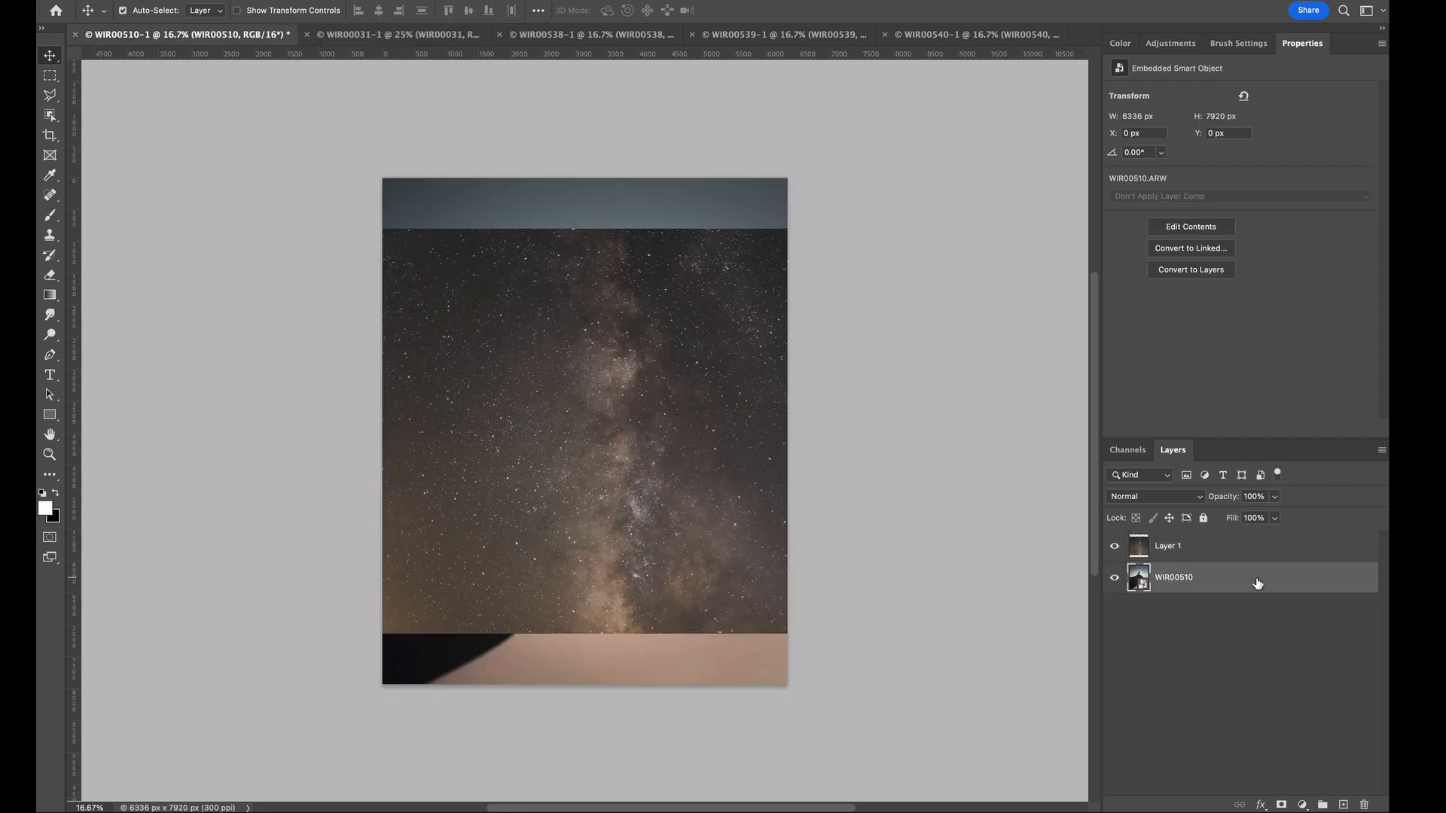
key("ctrl+j")
left_click_drag(1256, 582, 1251, 549)
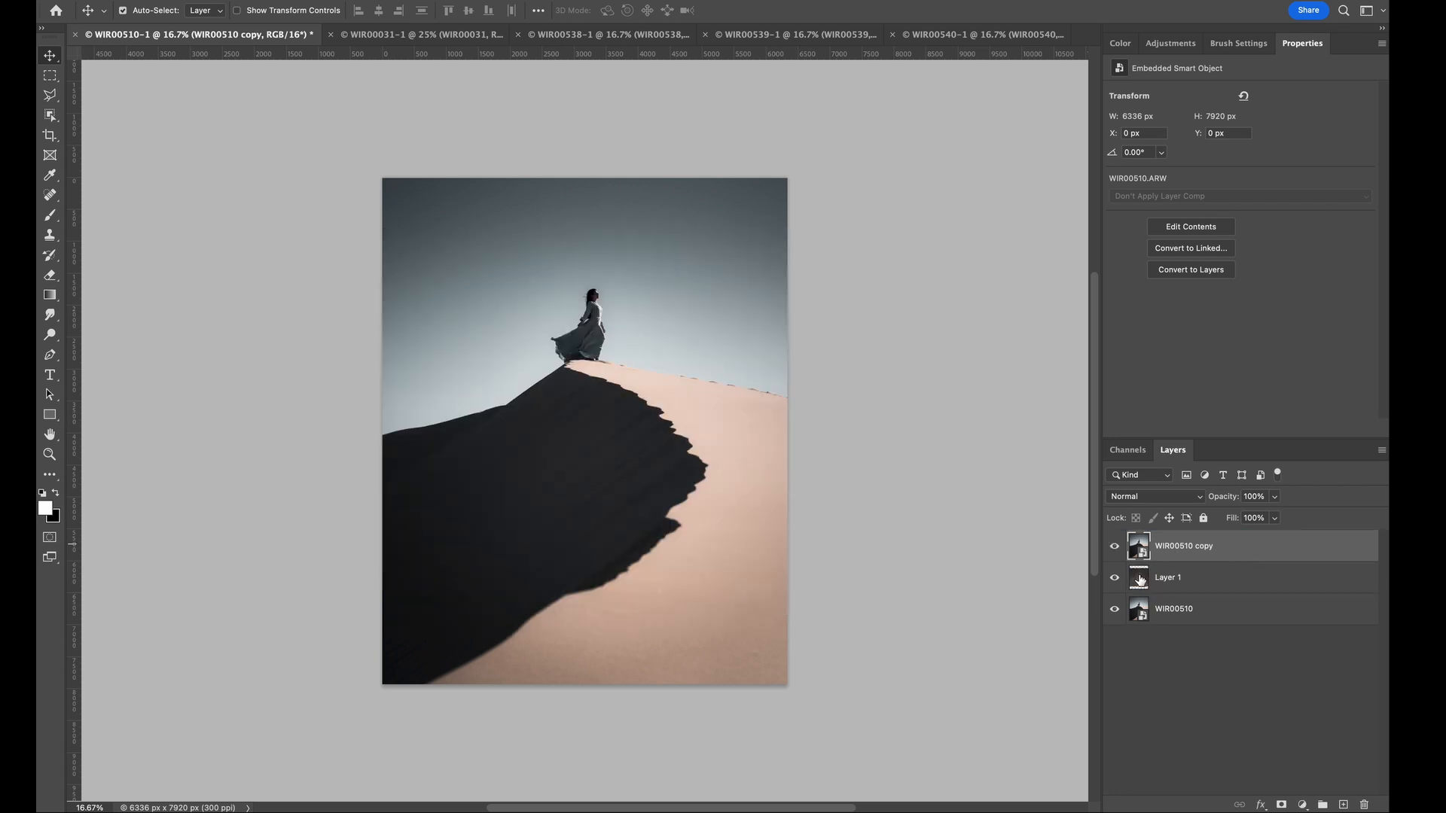
- Hide the dune copy, move the sky layer up to cover the top of the canvas, and show the copy again
left_click(1115, 550)
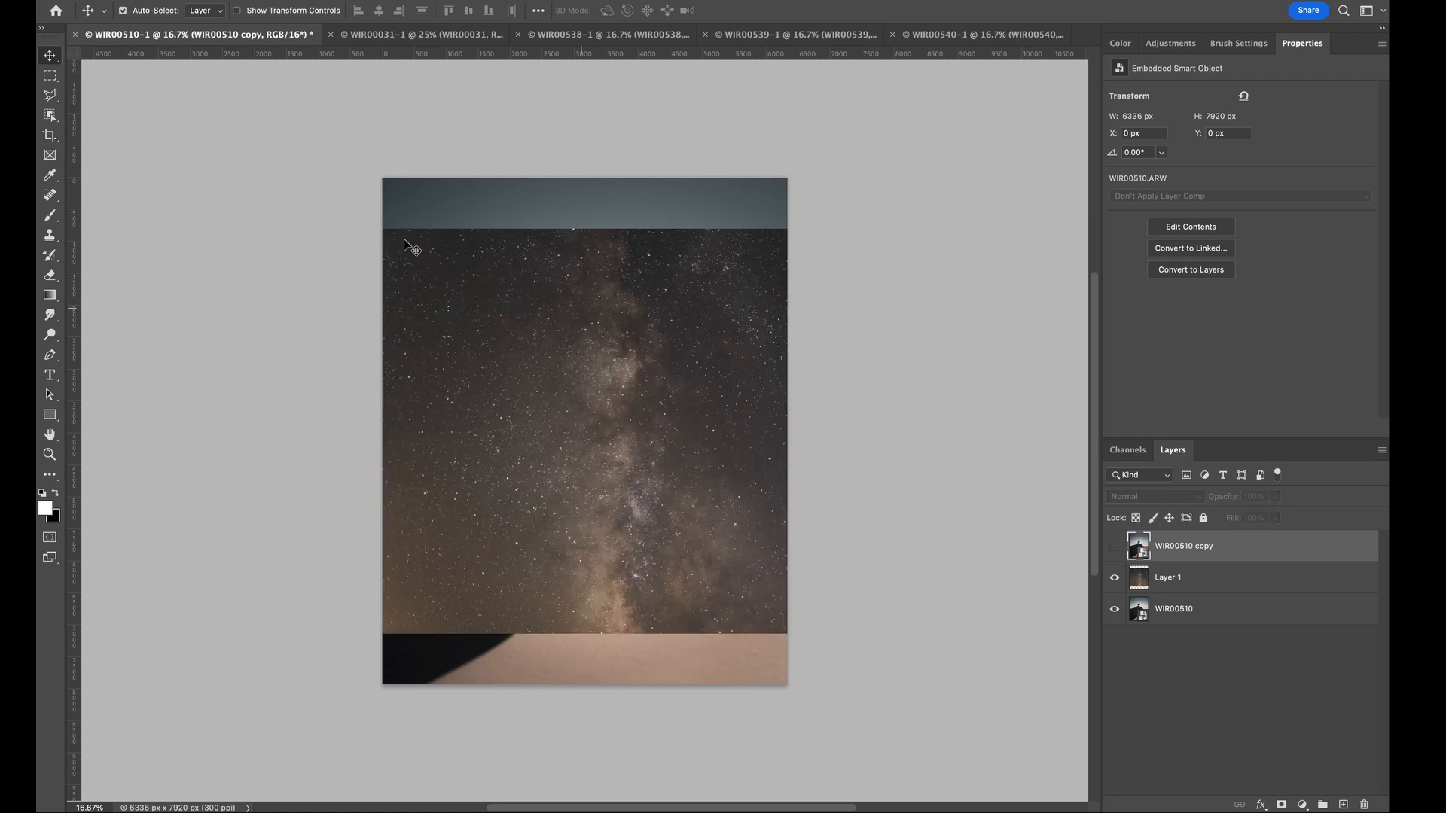
left_click(595, 435, "ctrl")
left_click_drag(595, 435, 549, 304)
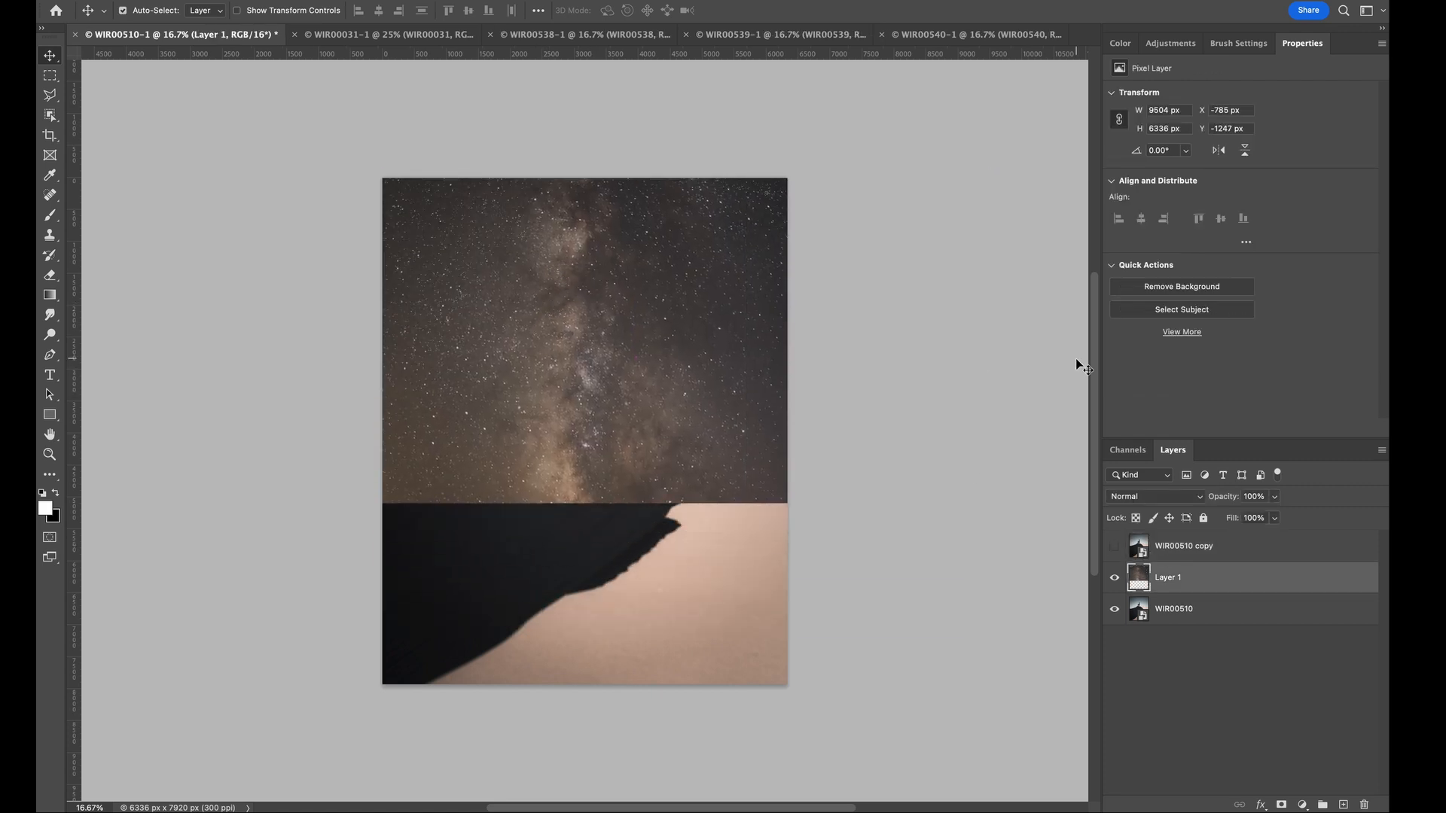
left_click(1115, 549)
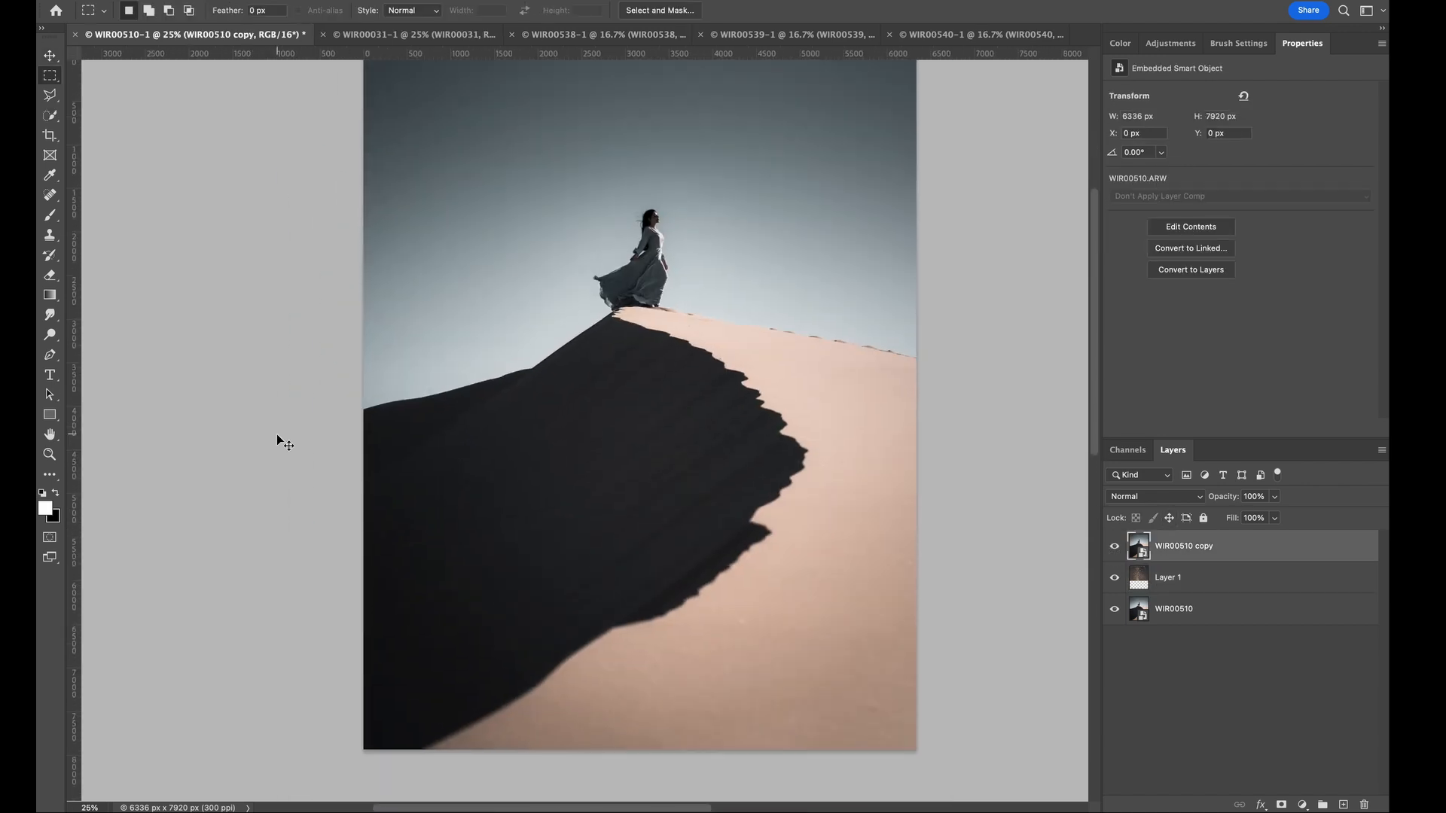
- Select the woman, the shaded dune and the sunlit sand on the dune copy with the Object Selection tool
key("ctrl+minus")
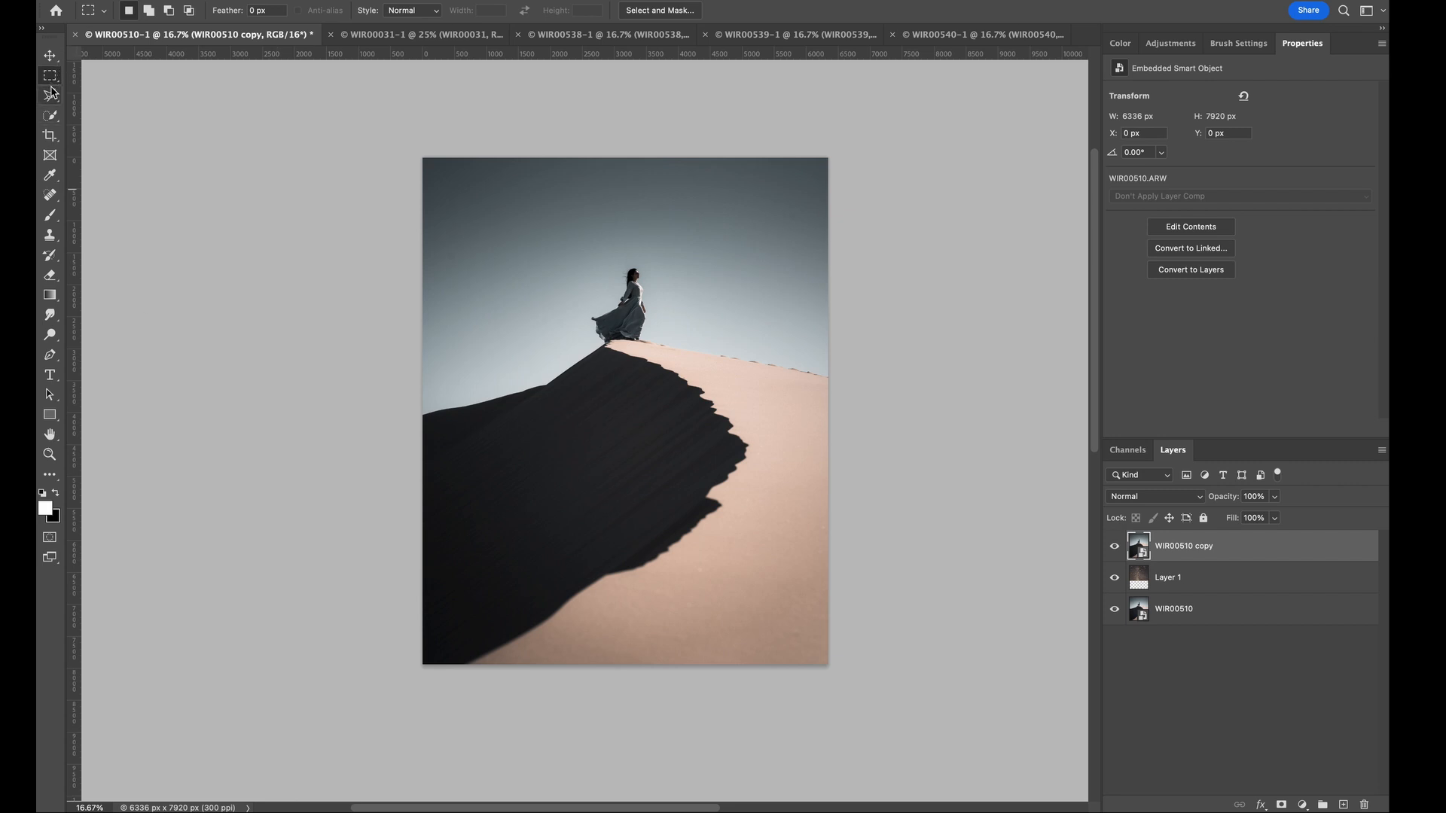
left_click(53, 113)
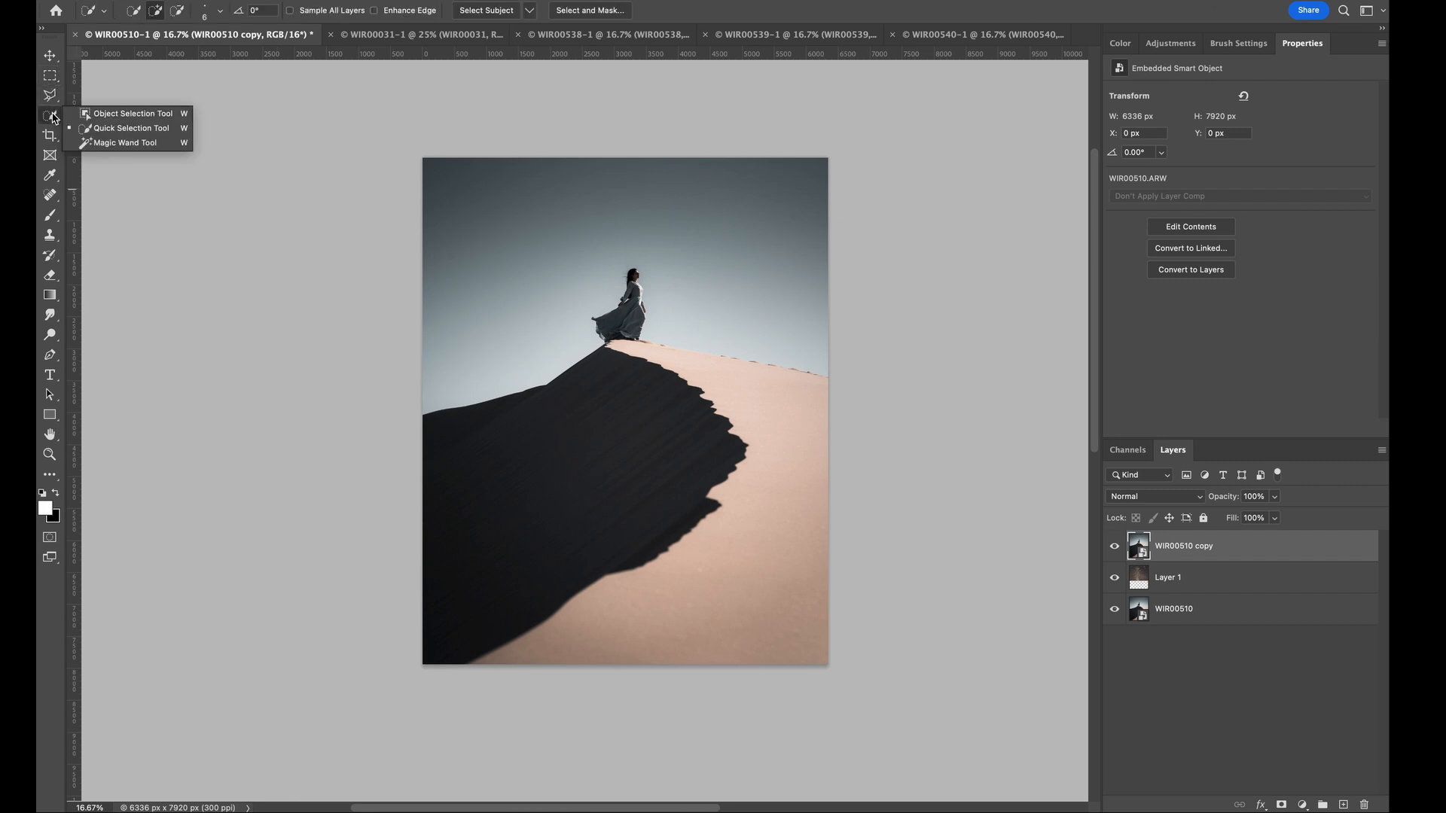
left_click(107, 113)
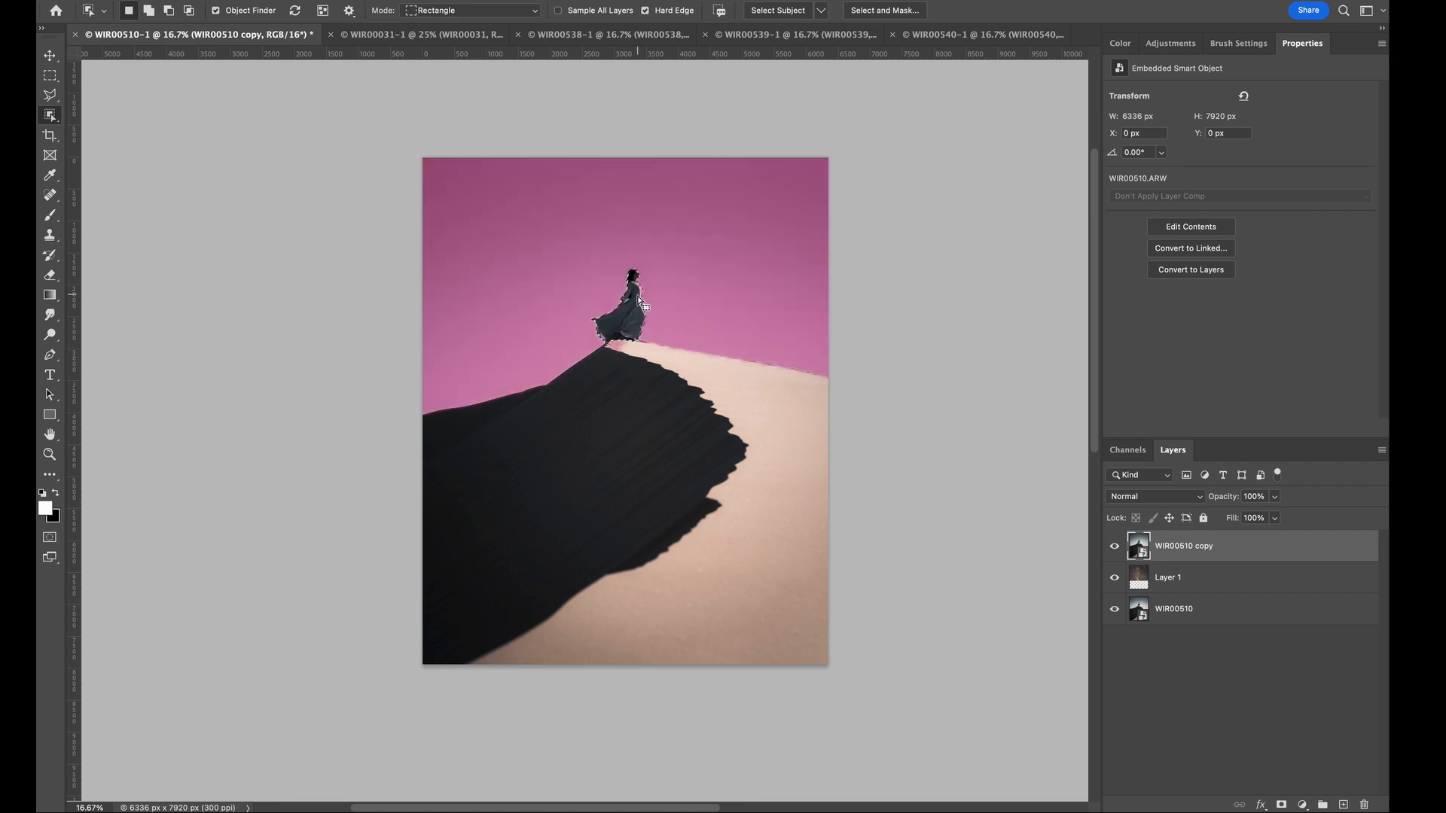
scroll(584, 387, "up", 2)
left_click(585, 387)
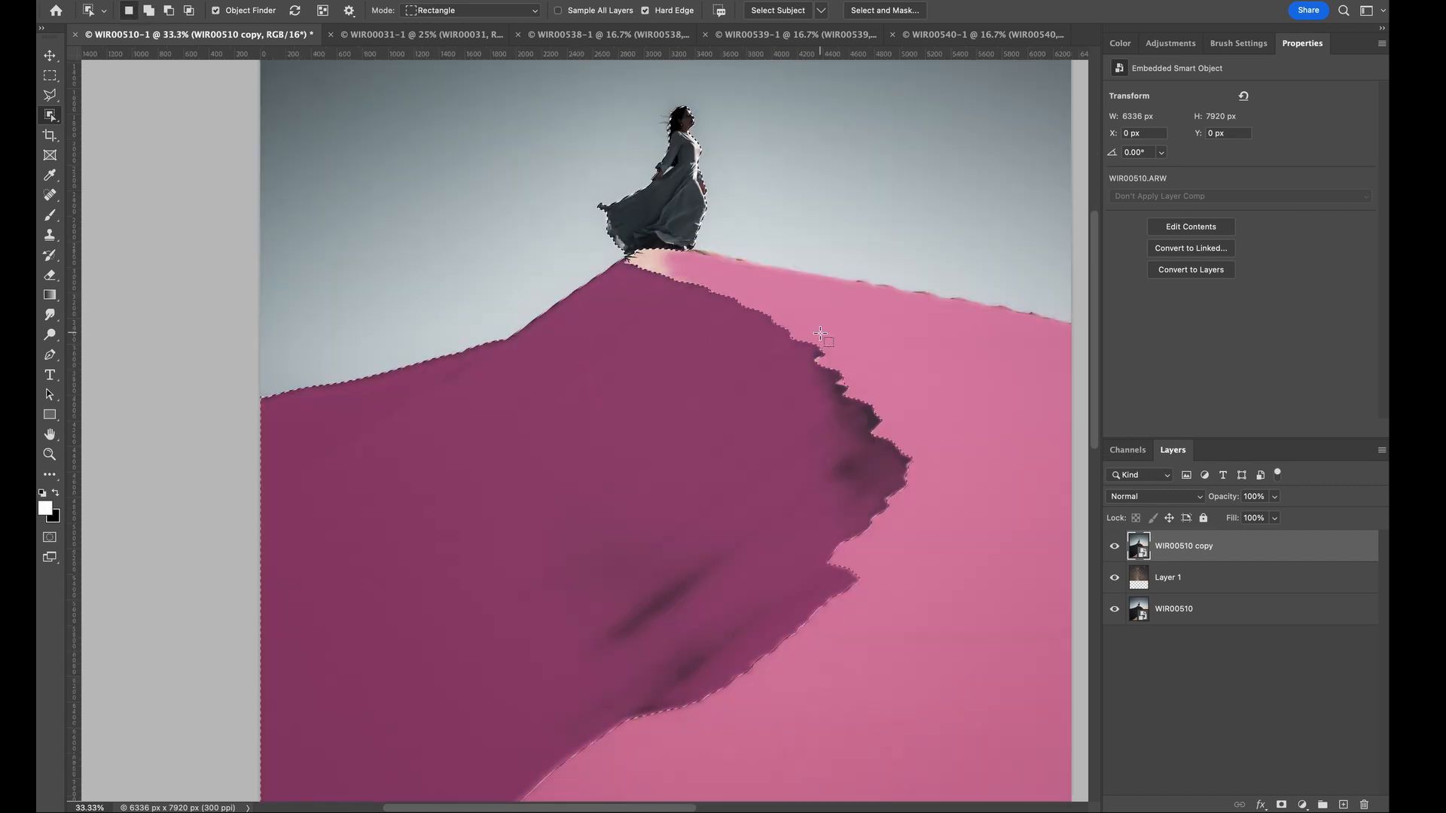
key("shift")
left_click(660, 261, "shift")
scroll(703, 316, "right", 2)
- Add the missed sand along the ridge beside the woman's dress to the selection with the Quick Selection tool
right_click(50, 114)
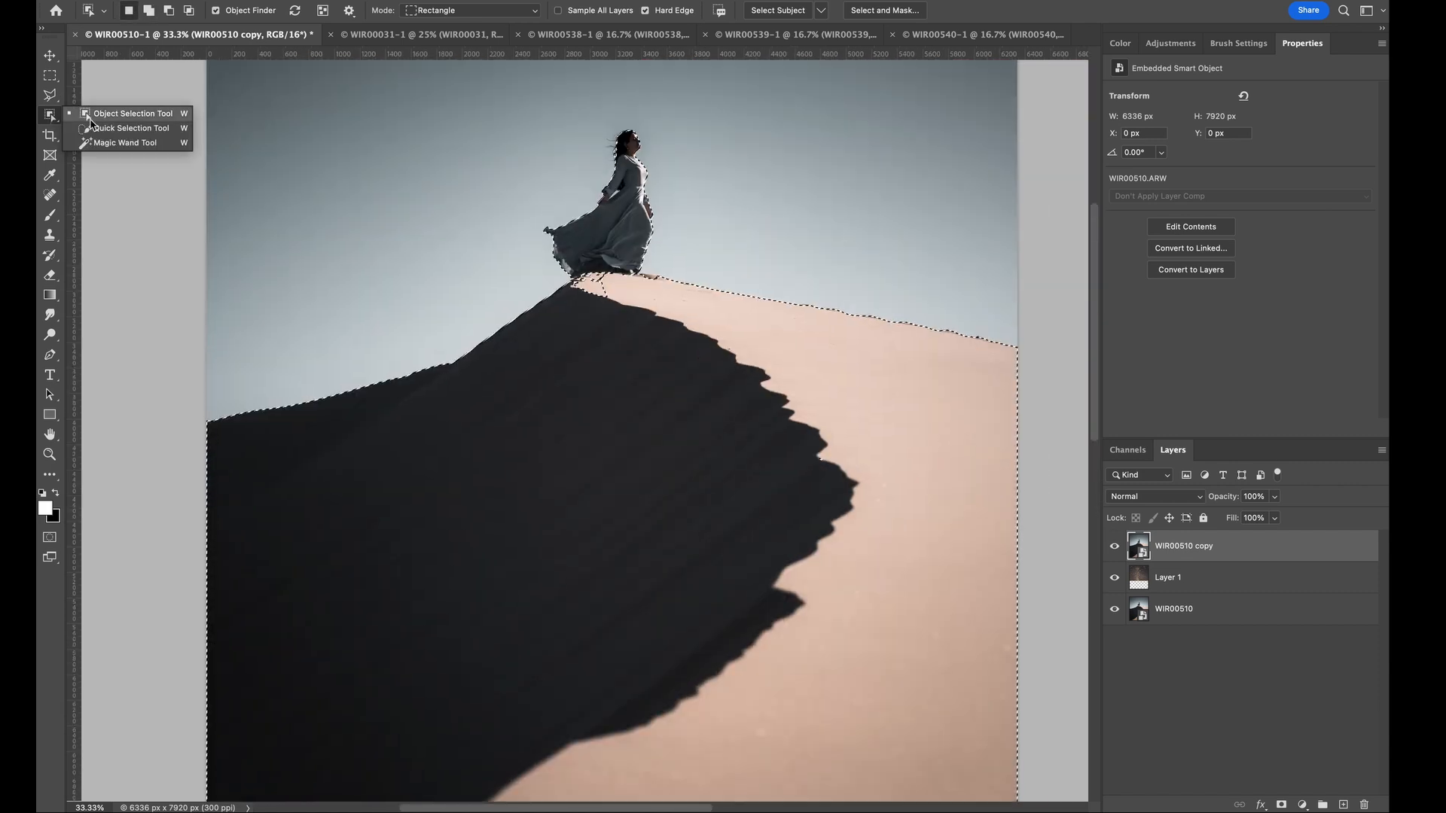
left_click(89, 127)
key("ctrl+1")
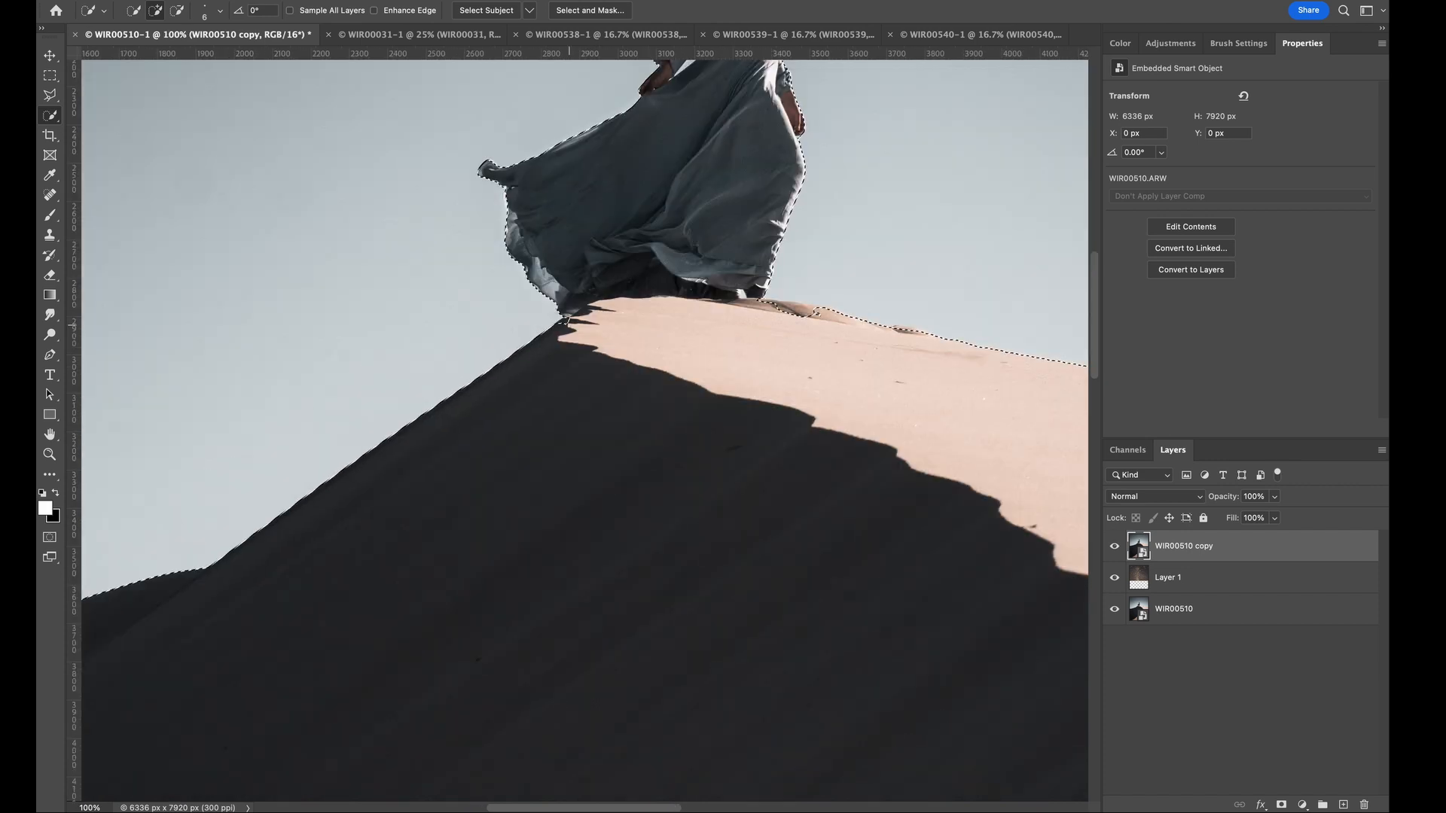
scroll(569, 325, "up", 5)
scroll(569, 325, "down", 5)
scroll(638, 297, "up", 2)
left_click(635, 308, "alt")
left_click(638, 313, "alt")
left_click_drag(758, 359, 798, 361)
scroll(723, 385, "right", 3)
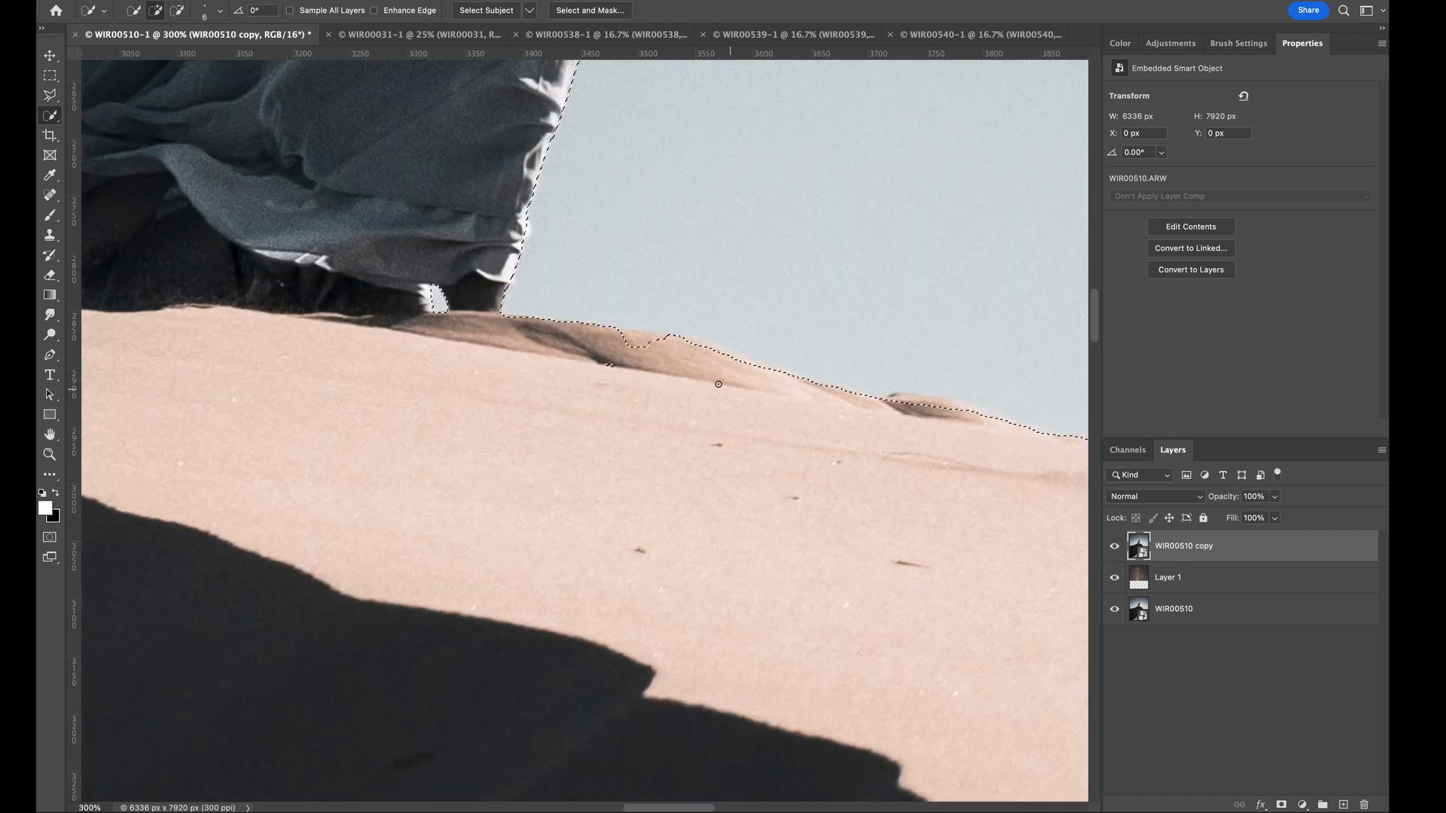
- Inspect the cutout edges around the woman and the dune ridge against the starry sky in Select and Mask
scroll(718, 384, "down", 7)
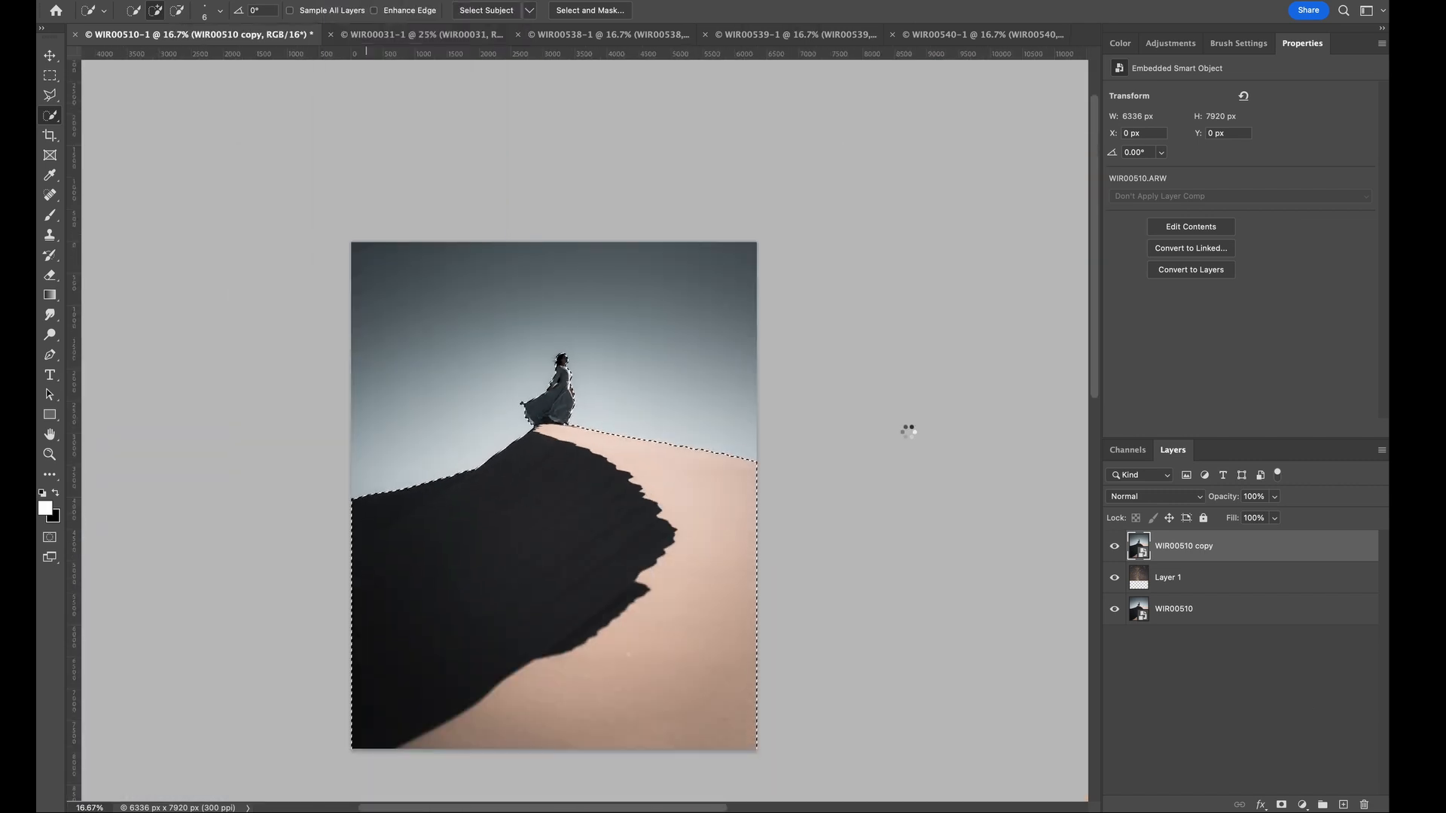
key("super+plus")
key("super+plus")
key("super+plus")
key("super+plus")
key("super+plus")
scroll(612, 430, "up", 5)
key("b")
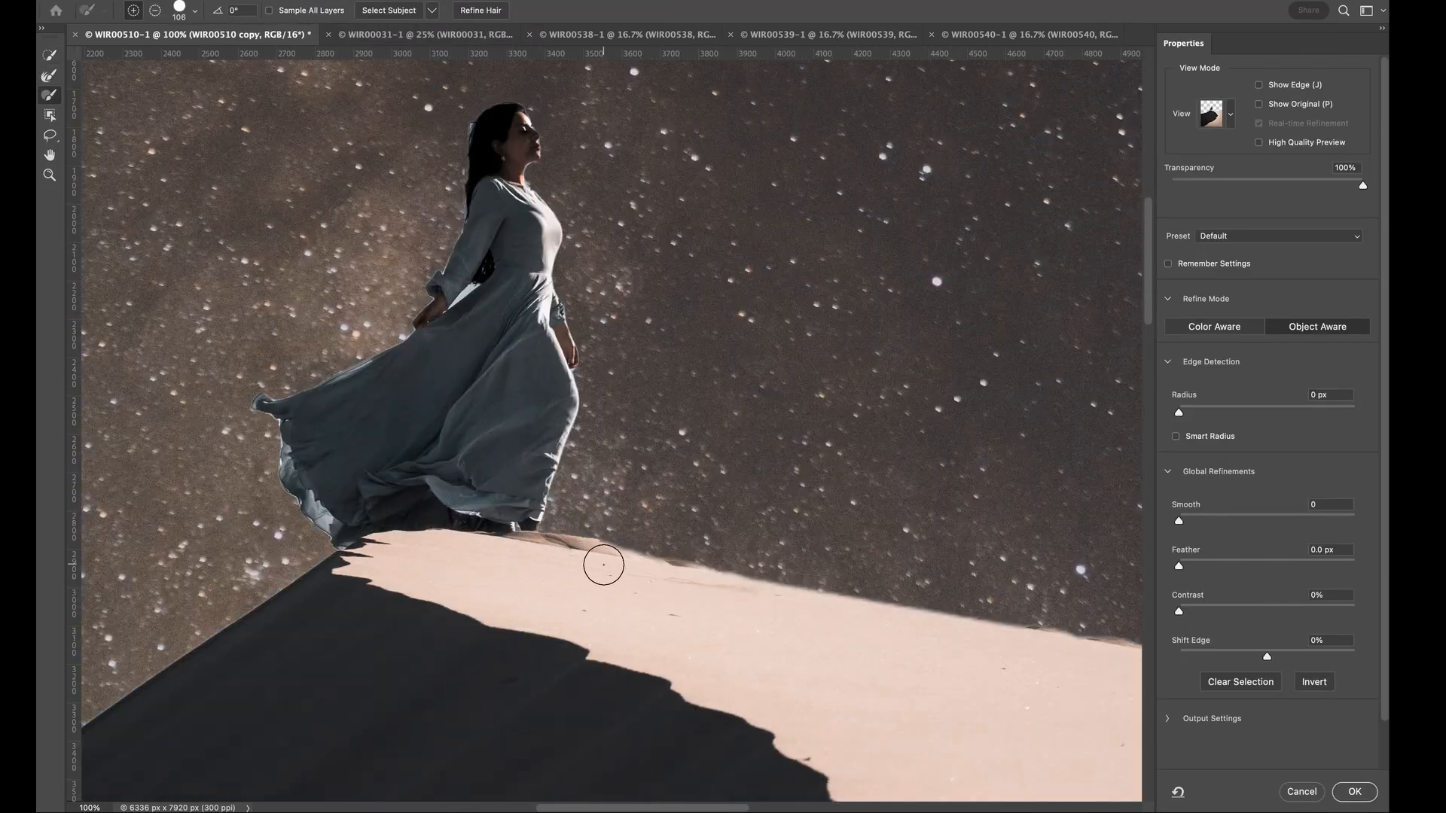
key("super+minus")
key("super+minus")
key("super+minus")
key("super+minus")
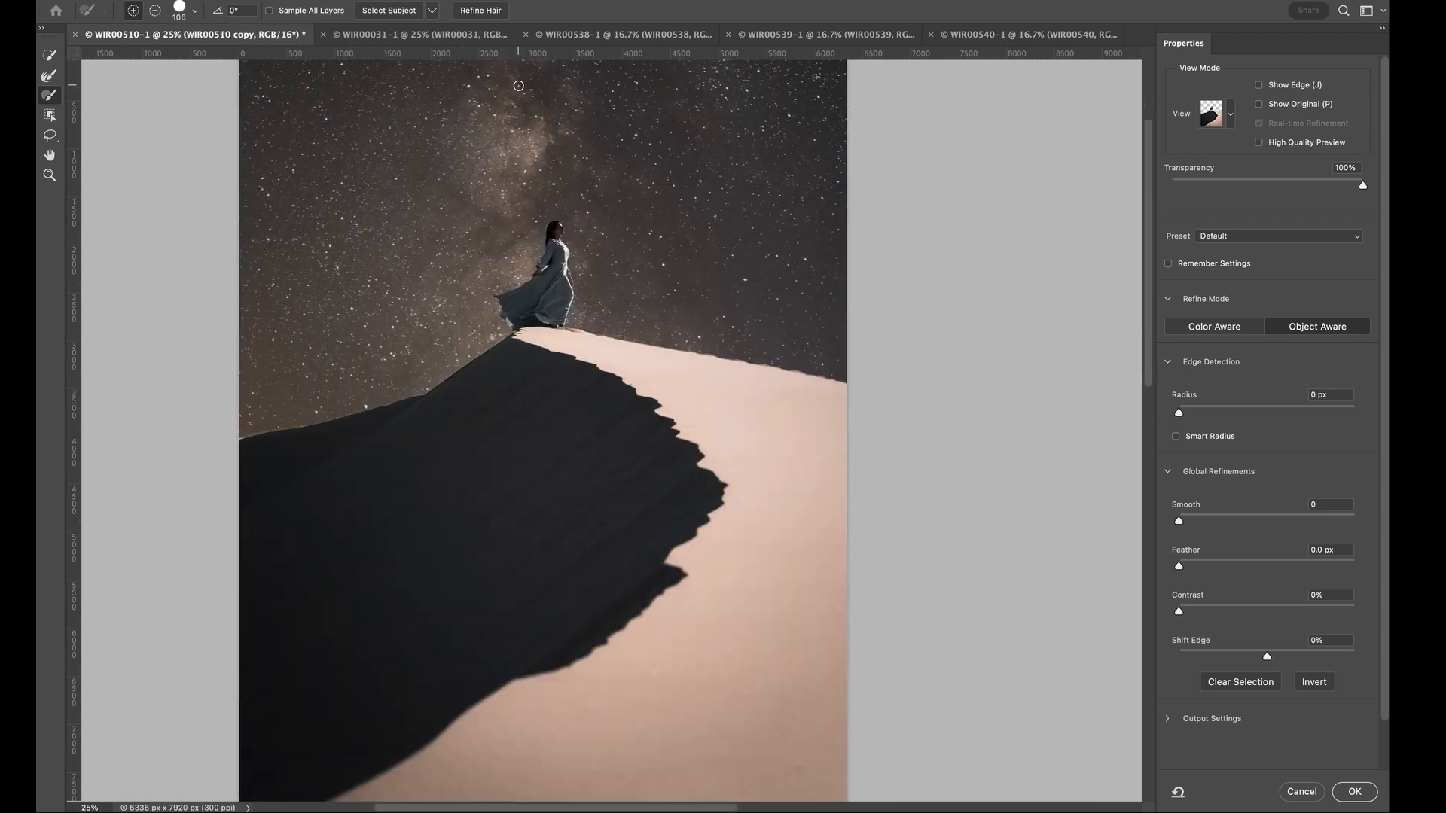
- Refine the selection with Feather 0.6 px and Shift Edge -50%, and apply it as a layer mask on the dune copy
key("super+plus")
key("super+plus")
key("super+plus")
scroll(1133, 569, "up", 5)
left_click_drag(1267, 657, 1236, 657)
left_click_drag(1178, 567, 1184, 566)
key("super+plus")
key("super+plus")
left_click_drag(1235, 657, 1223, 657)
key("super+minus")
key("super+minus")
key("super+minus")
key("super+minus")
key("super+minus")
key("super+minus")
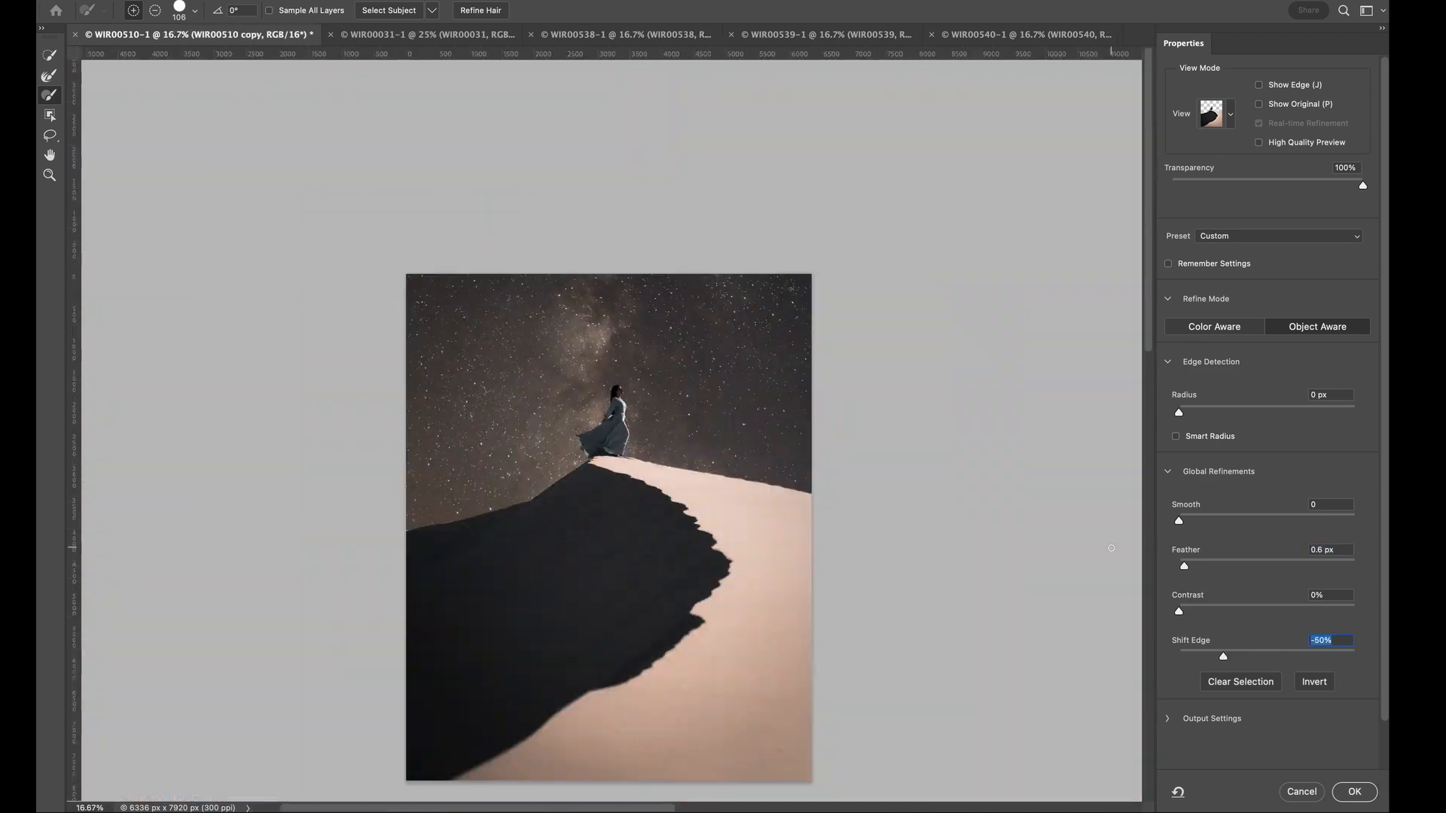
left_click(1354, 792)
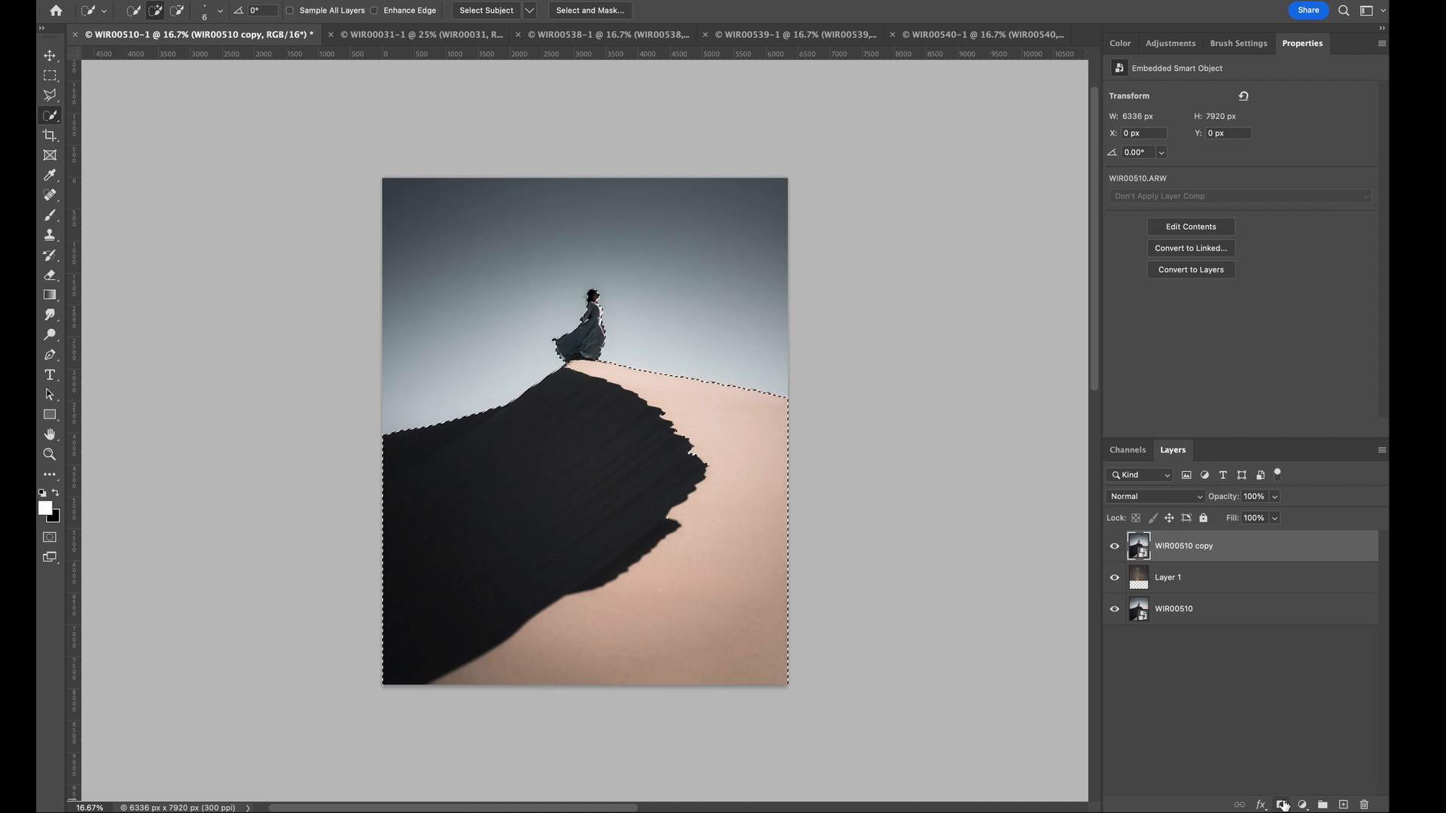
left_click(1283, 805)
- Open the dune copy's smart object in Camera Raw and cool its Temperature to 3950
left_click(1144, 554)
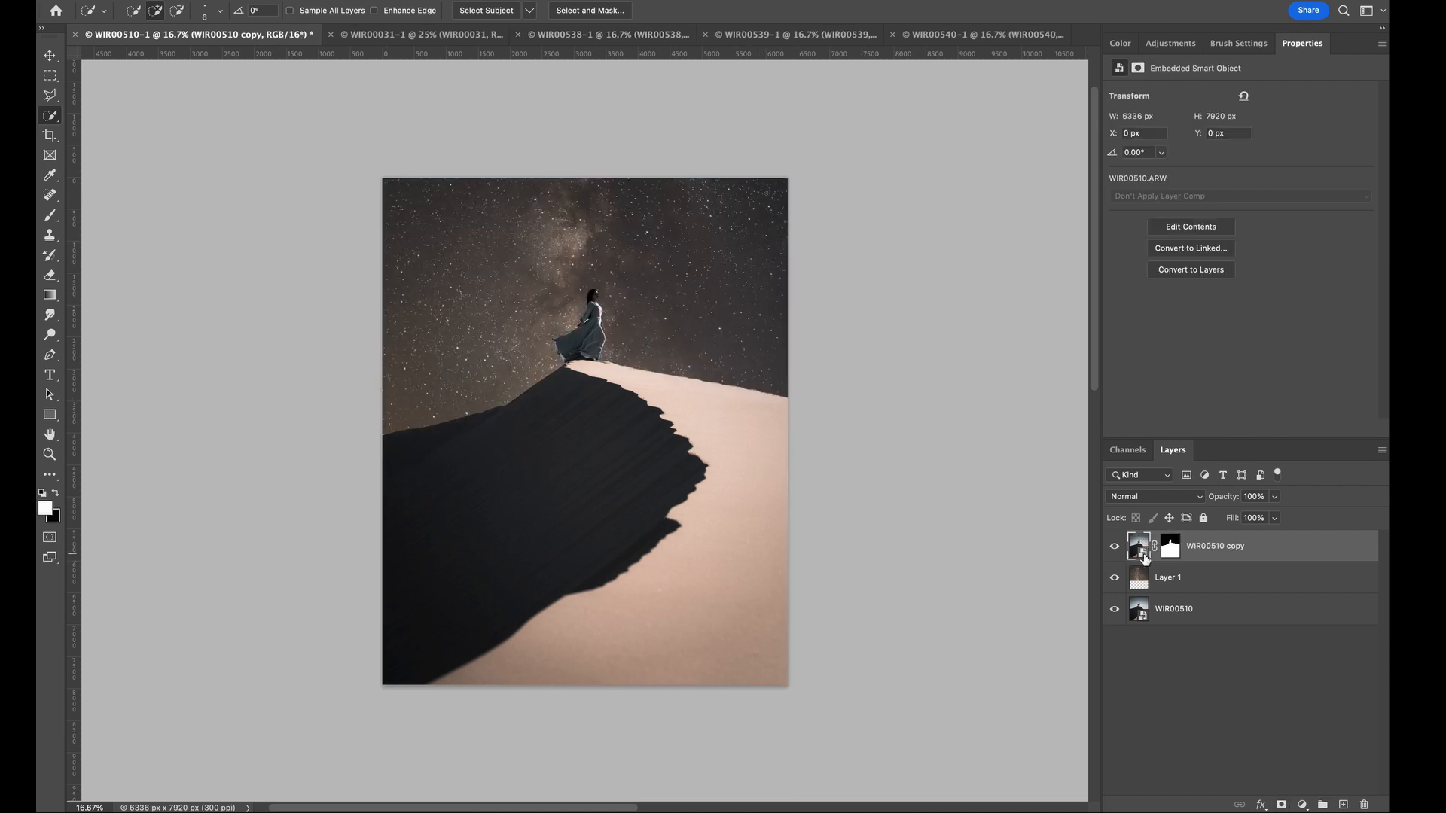
double_click(1145, 558)
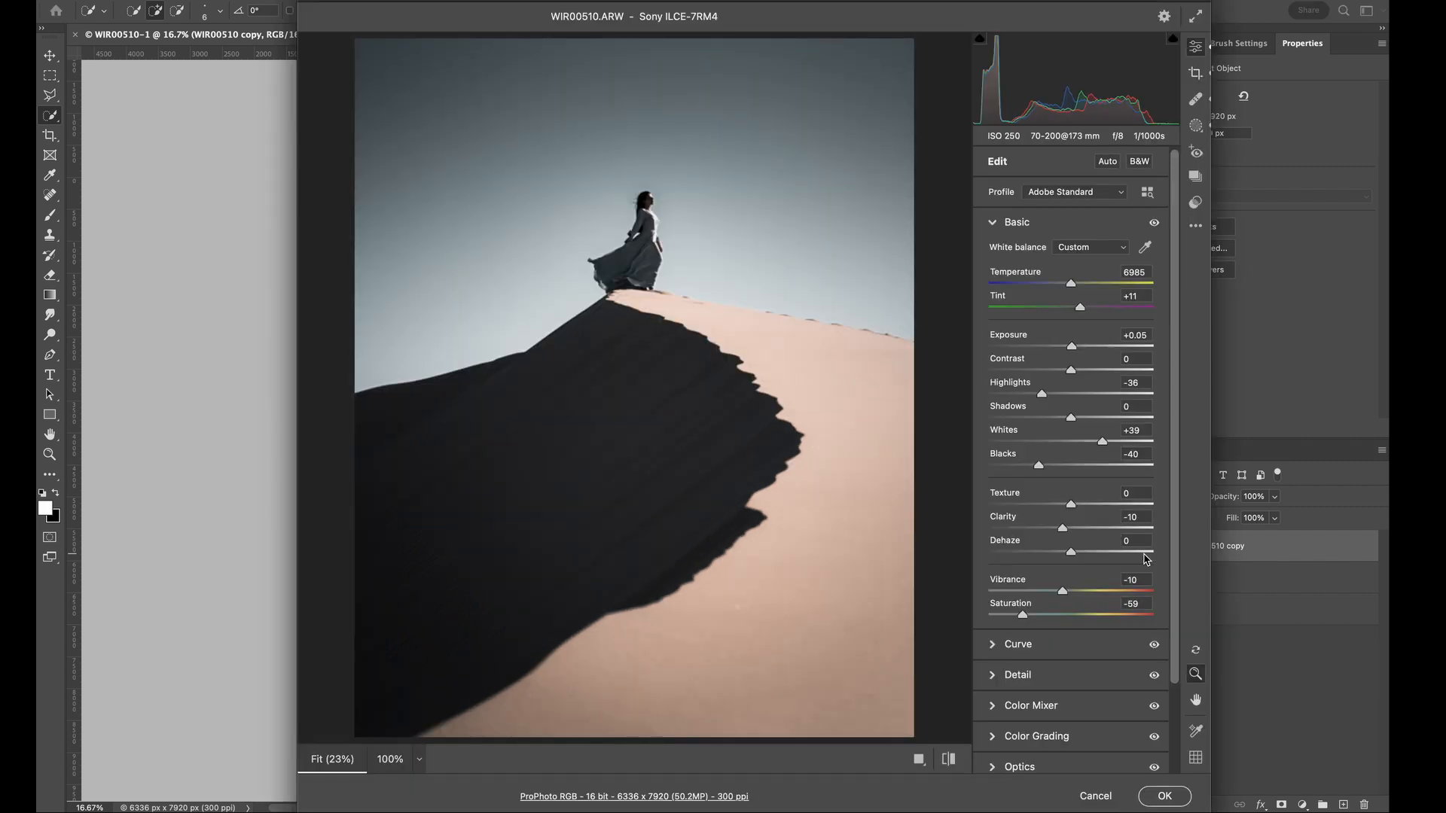
left_click_drag(1072, 289, 1072, 289)
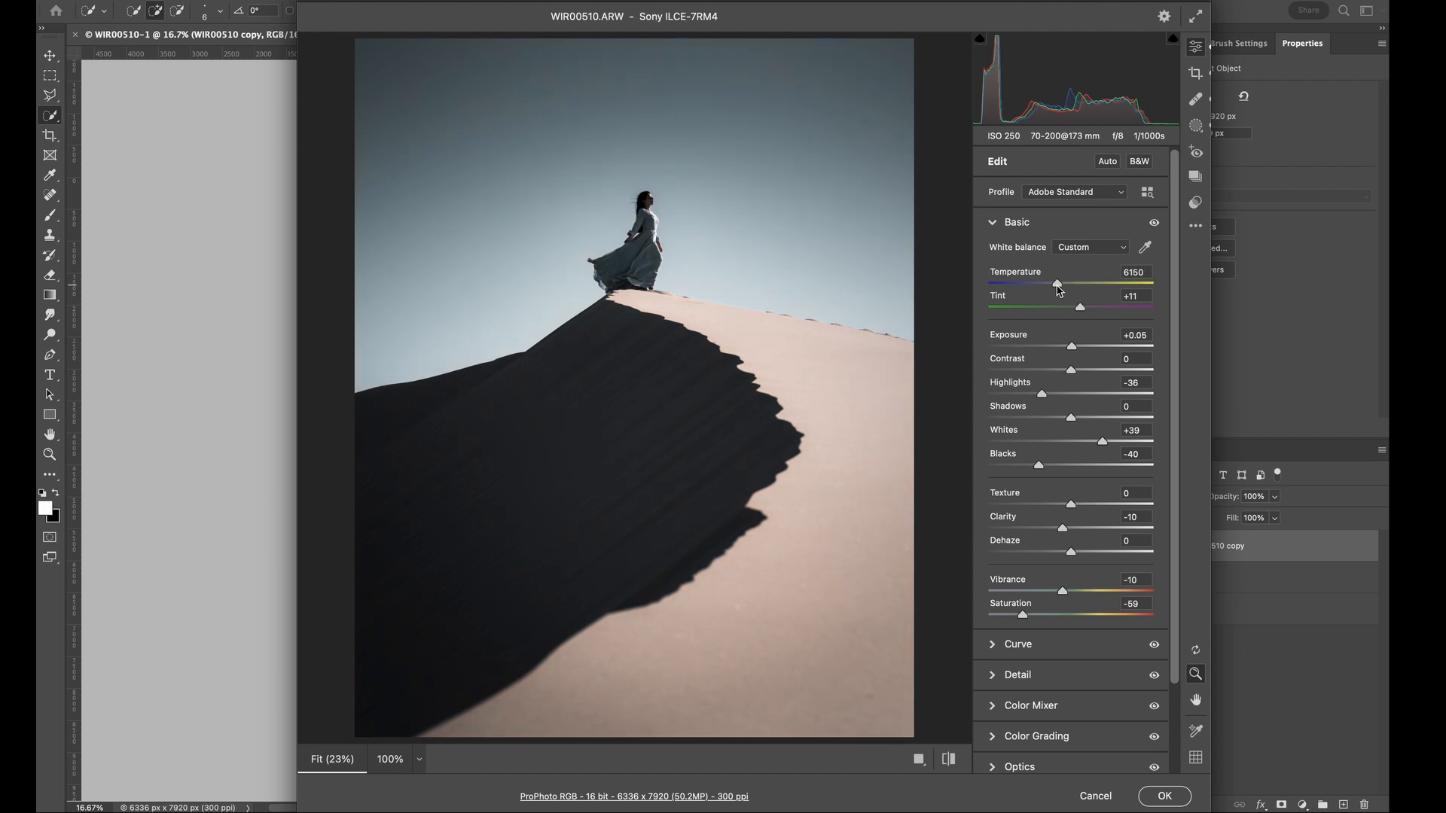
left_click_drag(1040, 289, 1030, 287)
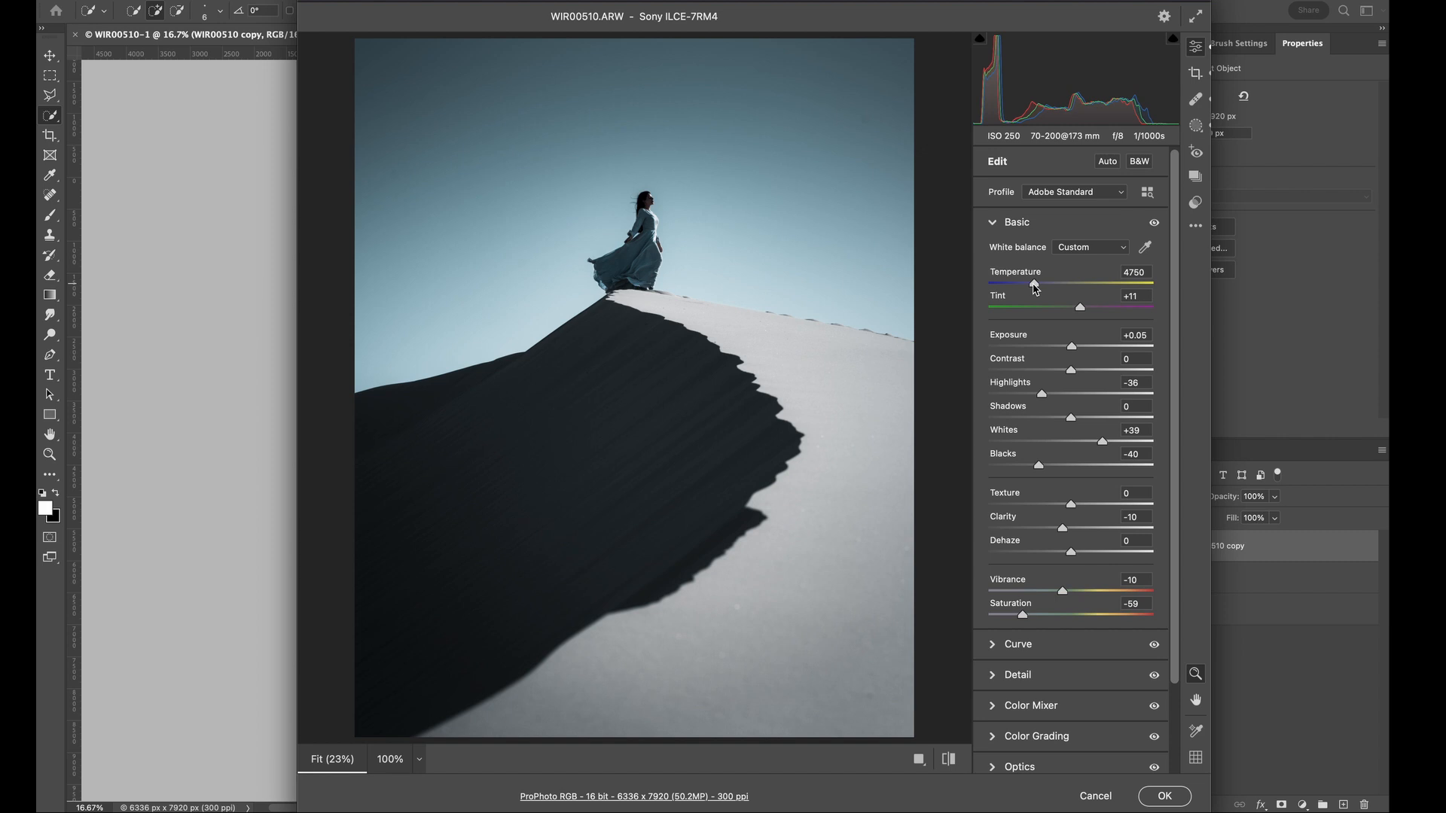
left_click_drag(1029, 288, 1022, 287)
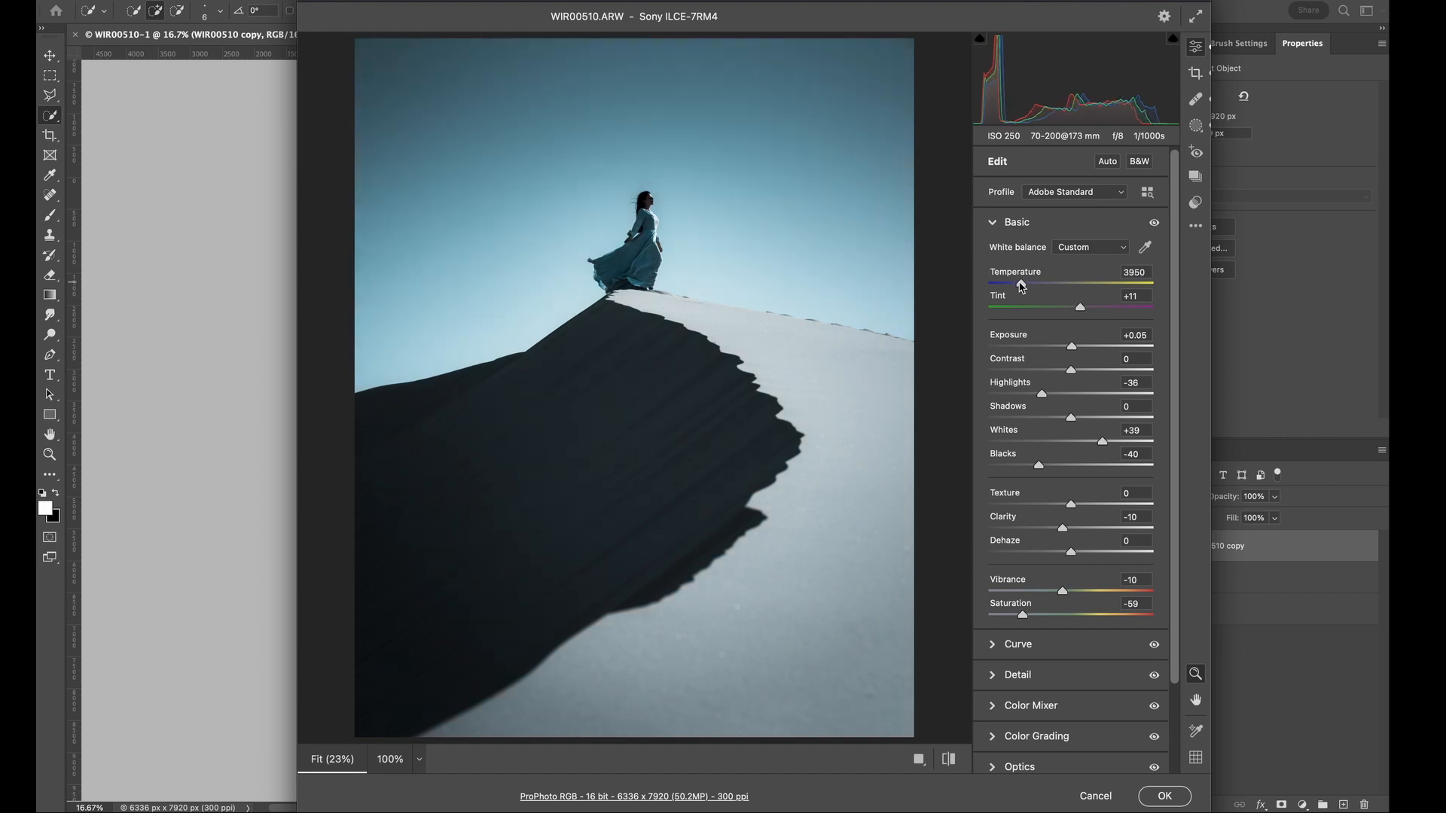
- Set the dune photo's Exposure to -0.25 and Shadows to +24, and apply the Camera Raw edits
left_click_drag(1072, 351, 1068, 351)
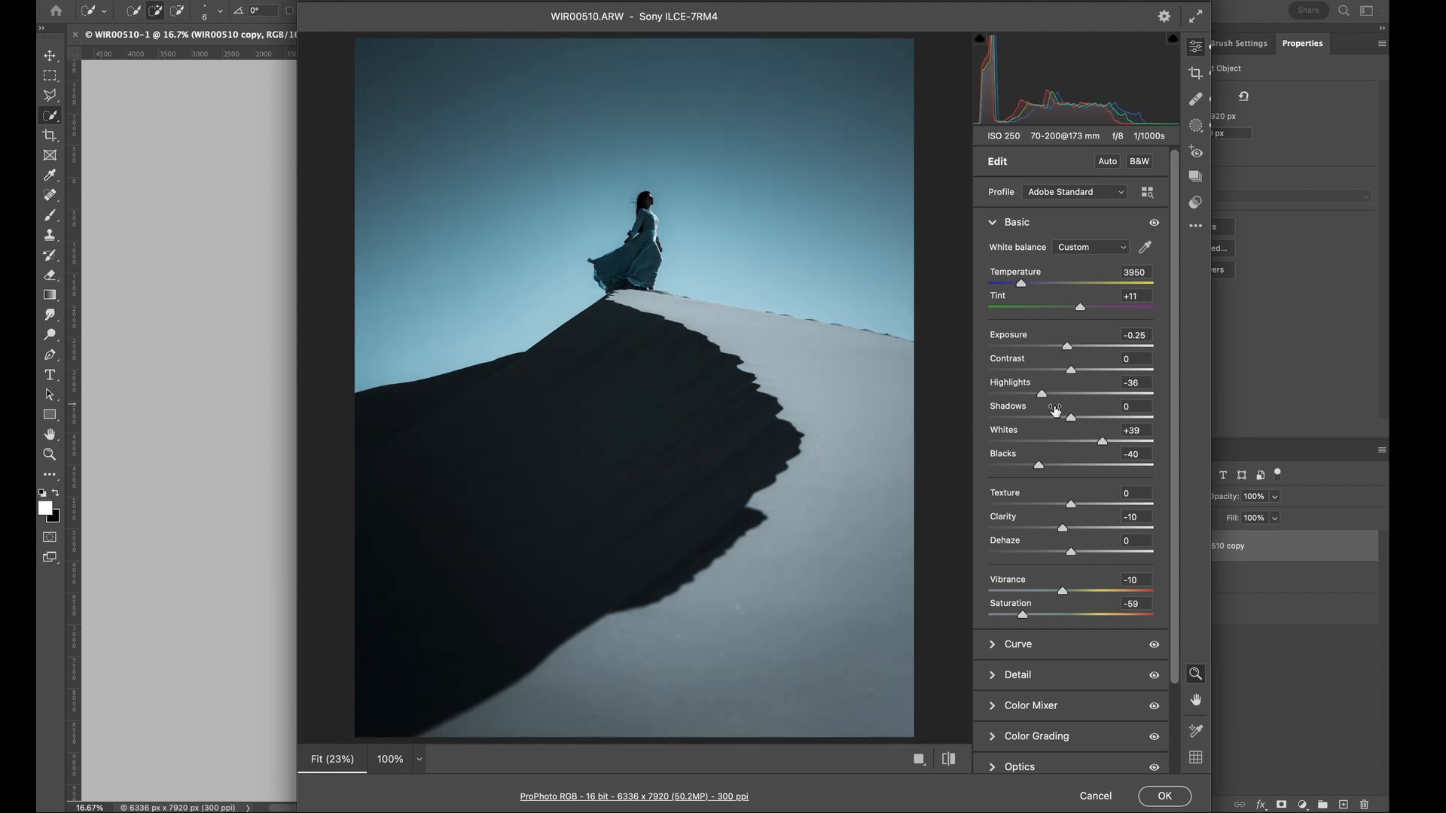
left_click_drag(1072, 419, 1090, 418)
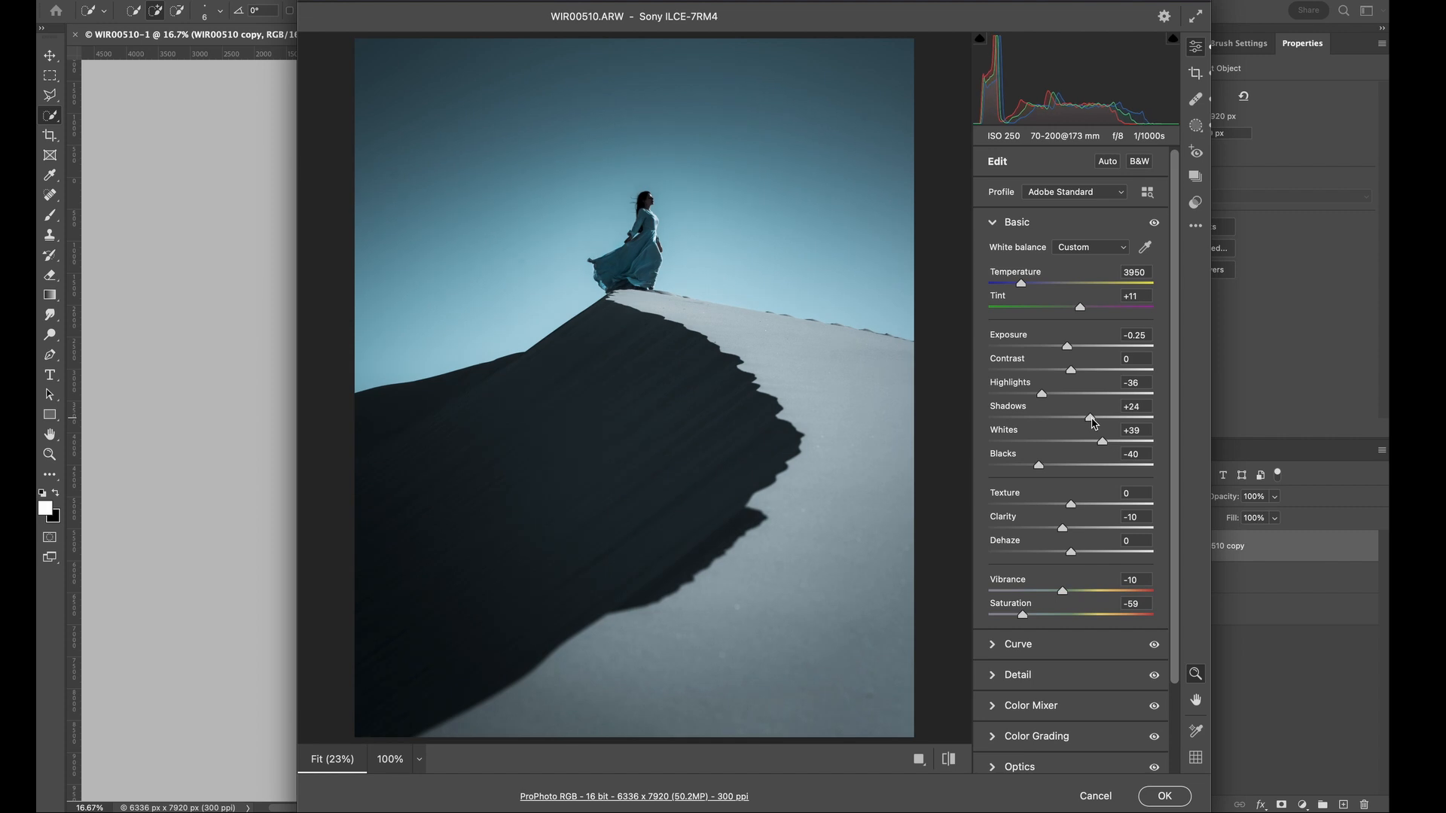
left_click(1156, 794)
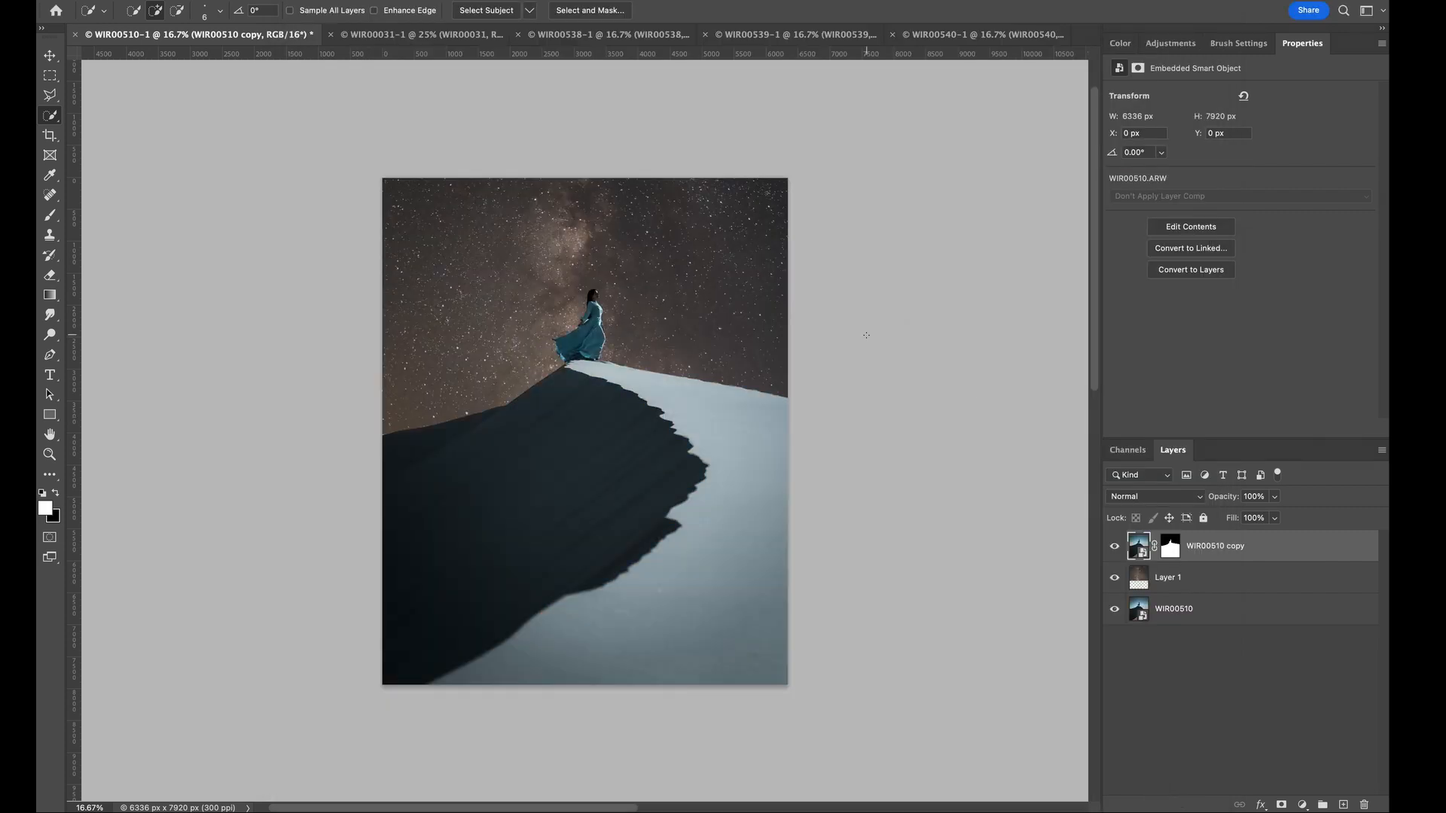
double_click(1144, 578)
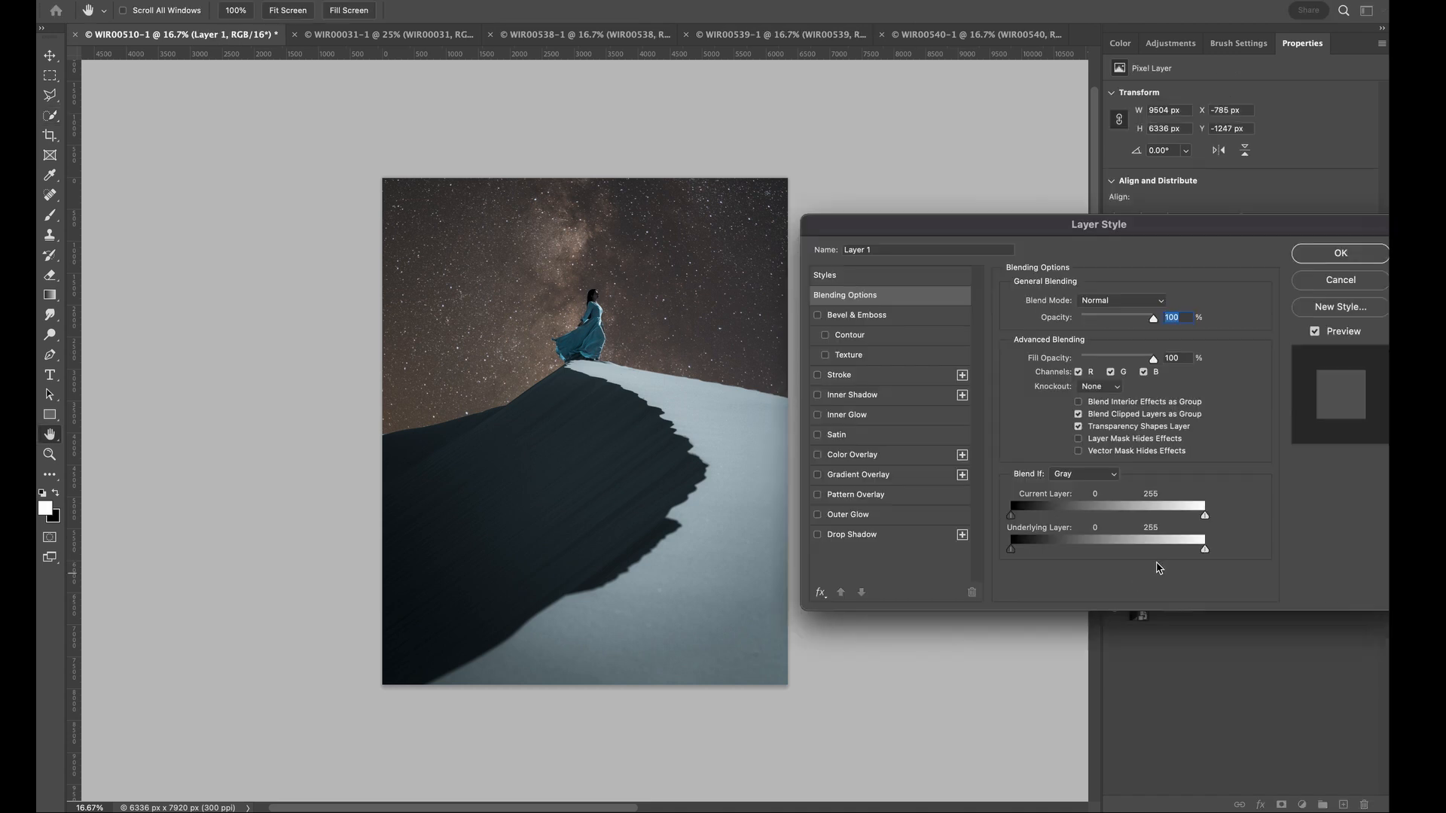
left_click(1345, 285)
right_click(1144, 578)
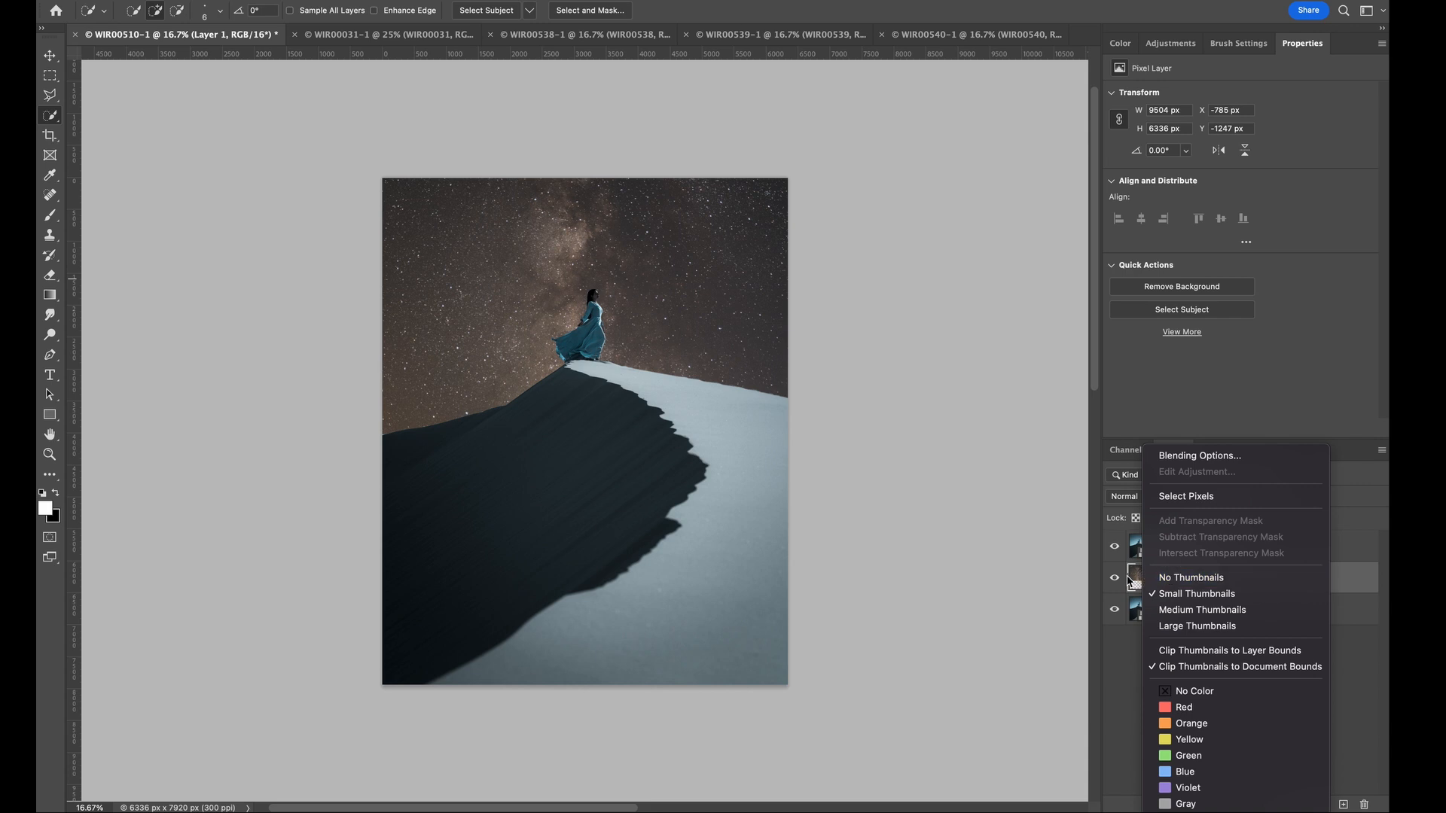
key("Escape")
right_click(1145, 584)
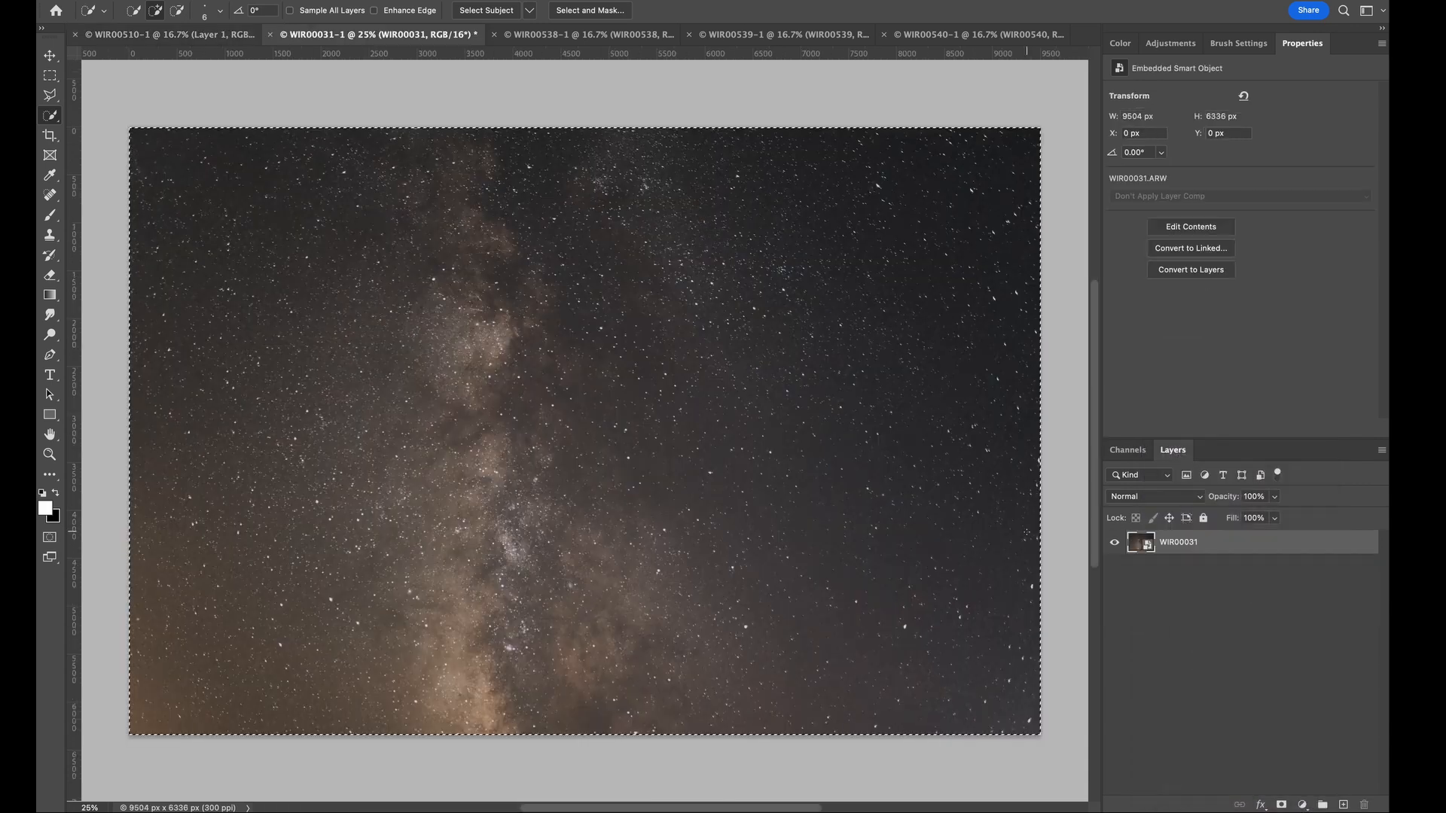
- Open the WIR00031 sky in Camera Raw and apply Temperature 3200, Exposure -0.05, Whites +40 and Clarity +18
double_click(1141, 544)
left_click_drag(1032, 288, 1009, 288)
left_click(1072, 351)
left_click_drag(1100, 453, 1108, 453)
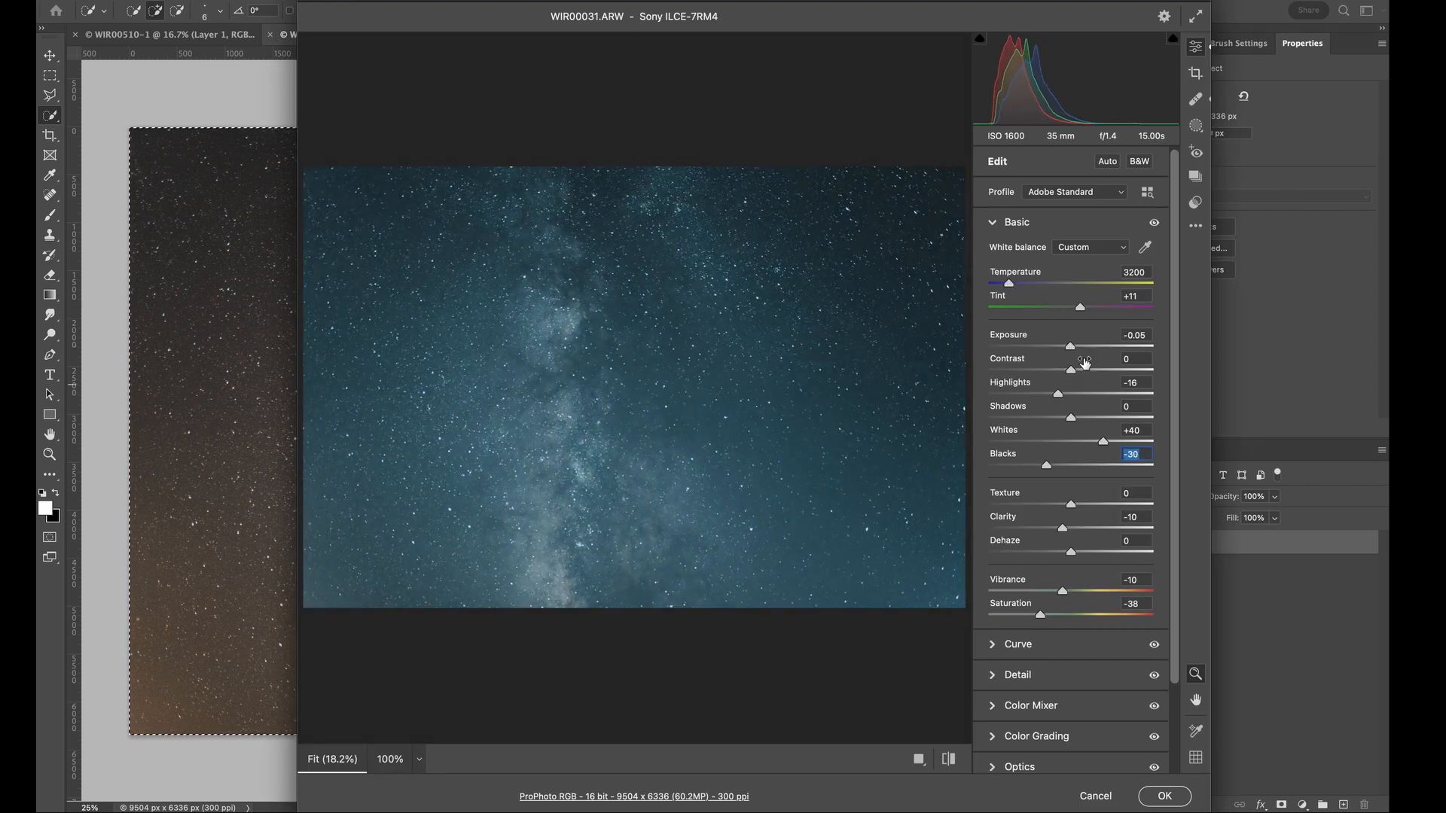
left_click_drag(1063, 529, 1086, 531)
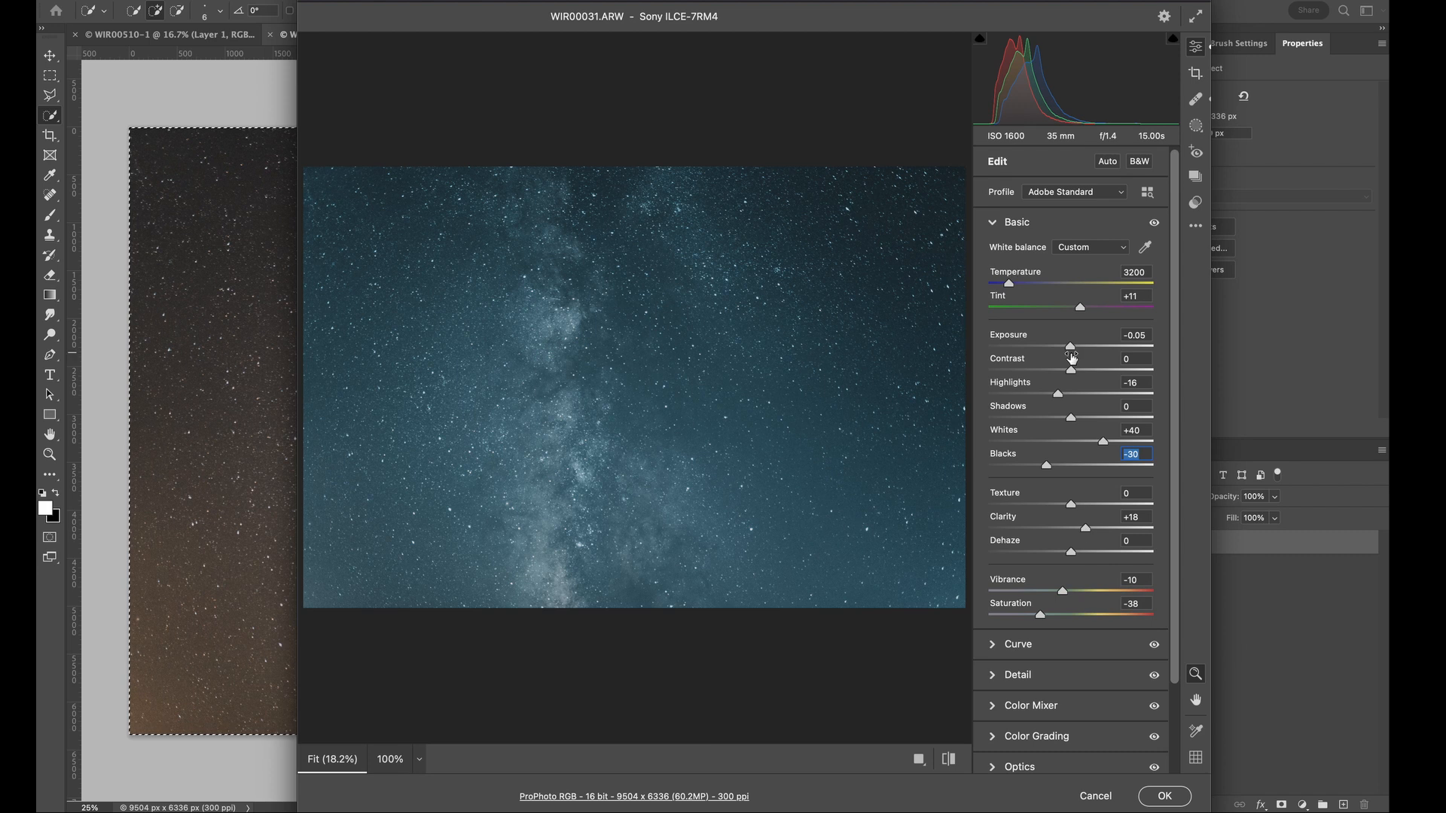
left_click(1164, 796)
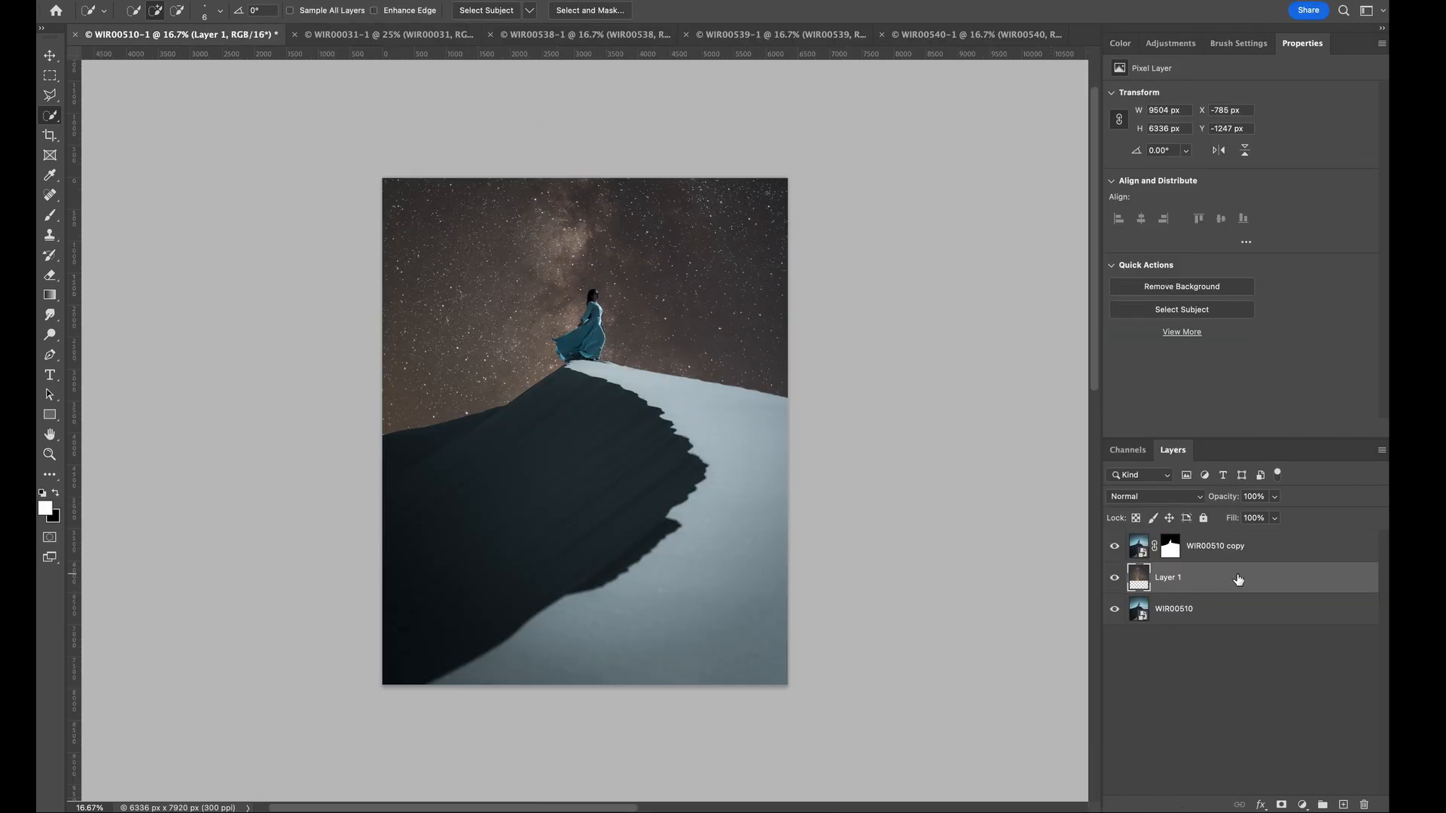
- Replace the brown sky layer with the recoloured blue sky, scaled to about 115% and rotated about 34° behind the woman
key("ctrl+v")
key("ctrl+t")
left_click_drag(688, 315, 654, 264)
left_click_drag(957, 583, 809, 484)
left_click_drag(741, 395, 774, 395)
left_click_drag(859, 171, 895, 251)
left_click_drag(656, 185, 679, 112)
left_click_drag(971, 189, 987, 297)
left_click_drag(819, 323, 781, 358)
left_click_drag(932, 334, 1004, 334)
left_click_drag(858, 334, 940, 365)
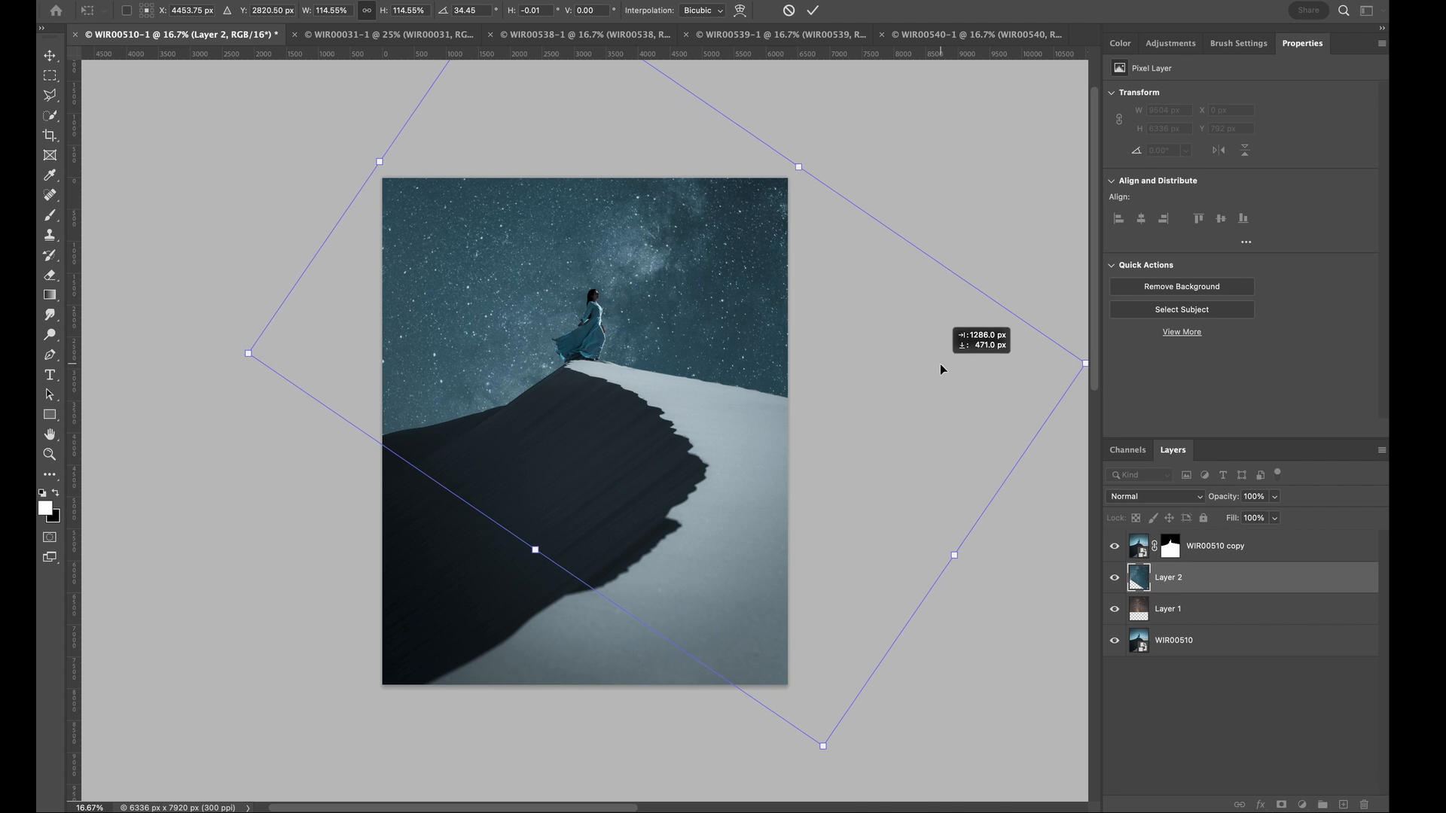
key("Return")
left_click(1177, 610)
key("Delete")
- Paint white with a 70 px brush on the dune copy's mask to clean the ridge edge right of the woman
key("ctrl+1")
scroll(1055, 424, "up", 7)
scroll(1056, 424, "right", 10)
scroll(1056, 424, "down", 2)
left_click(1170, 546)
key("b")
left_click(146, 11)
type("70")
key("Return")
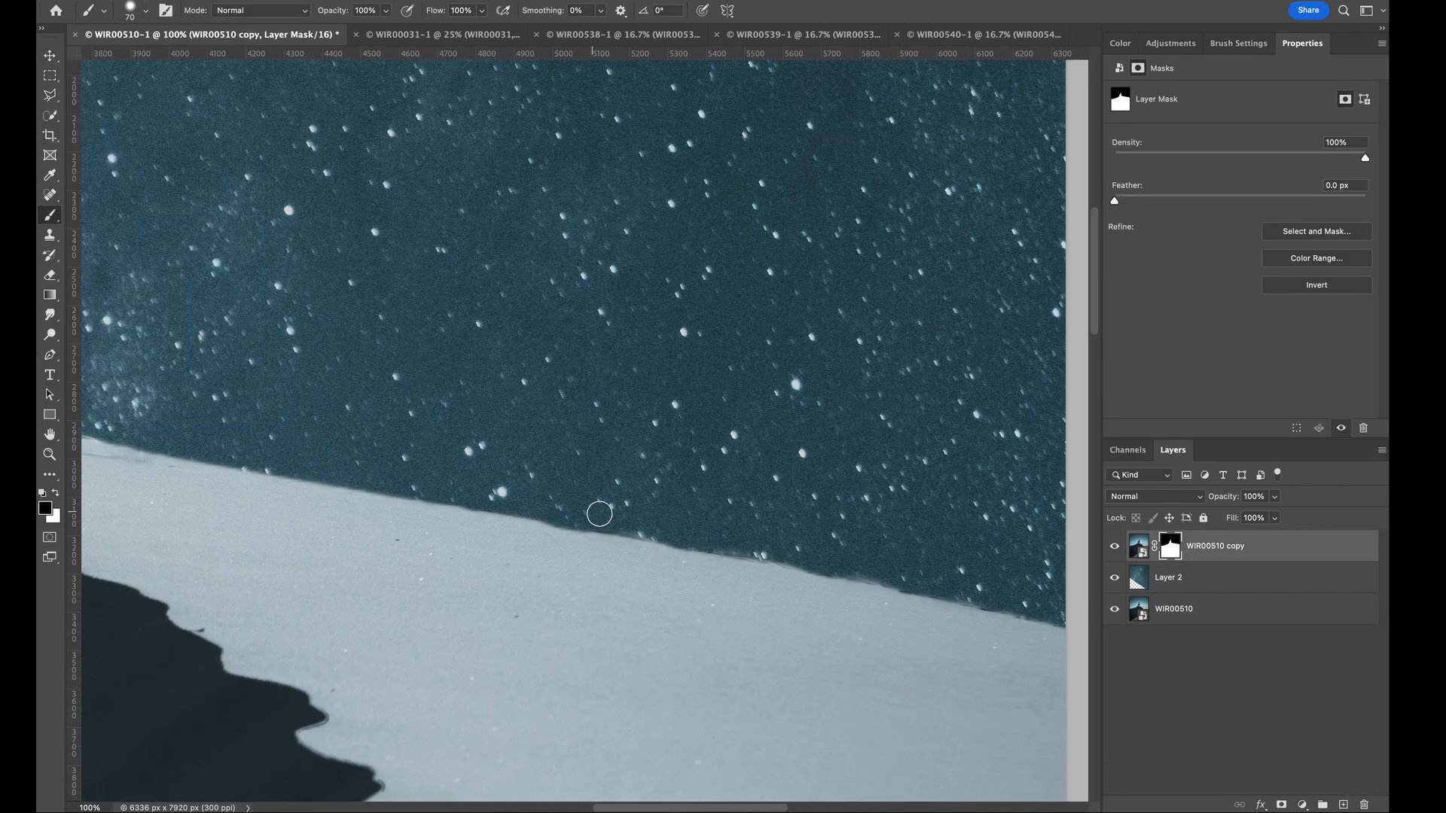
scroll(772, 556, "right", 3)
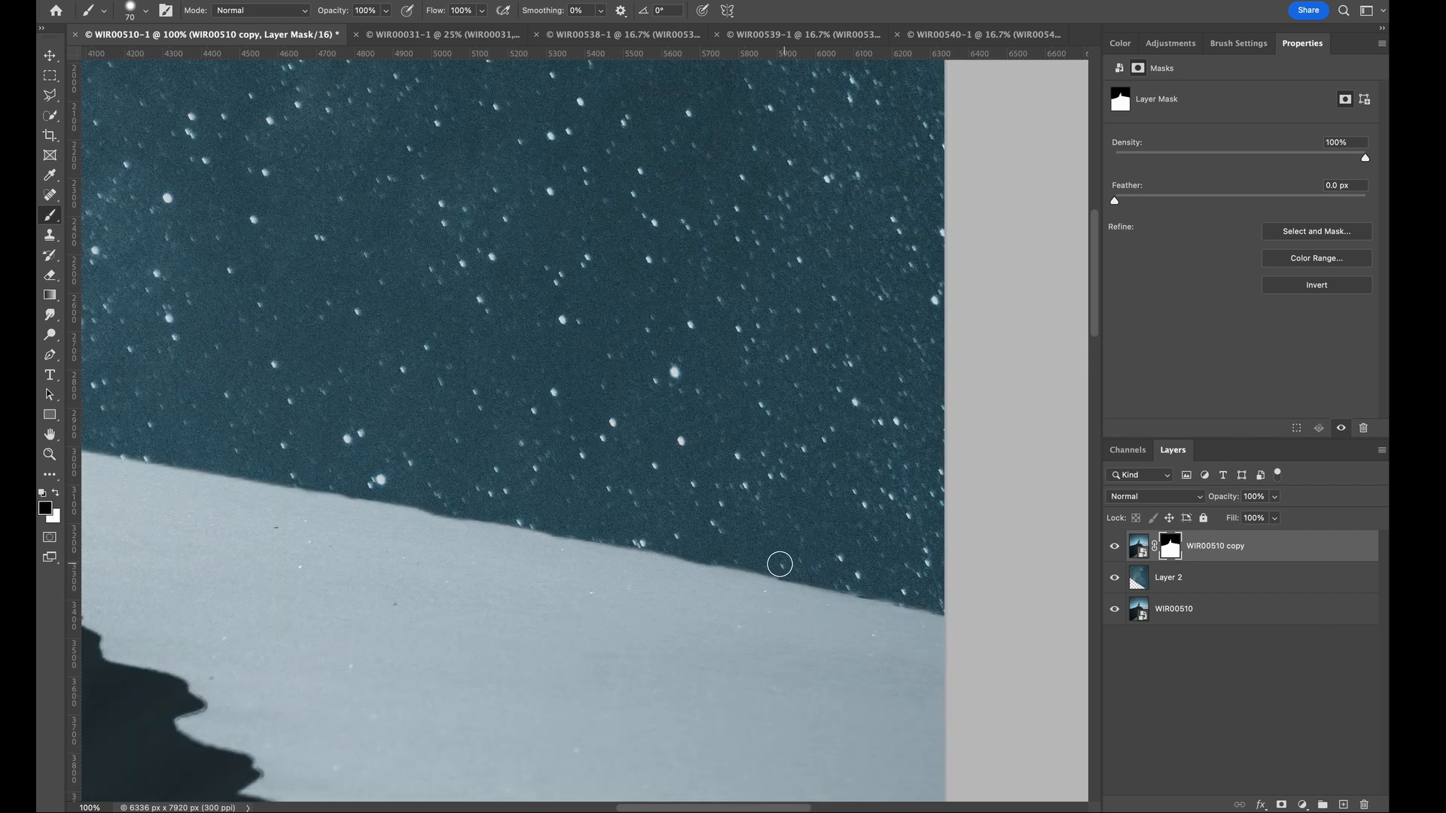
key("x")
left_click_drag(918, 626, 437, 527)
- Paint black with a small brush on the dune copy's mask to clean the cutout around the woman's arm and dress
scroll(436, 527, "left", 10)
key("ctrl+plus")
key("ctrl+plus")
key("ctrl+plus")
key("ctrl+plus")
key("x")
key("bracketleft")
key("bracketleft")
key("bracketleft")
key("bracketleft")
key("bracketleft")
key("bracketleft")
key("bracketleft")
key("bracketleft")
key("bracketleft")
key("bracketleft")
key("bracketleft")
key("bracketleft")
key("bracketleft")
key("bracketleft")
key("bracketleft")
key("bracketleft")
mouse_move(677, 254)
left_mouse_down()
mouse_move(684, 281)
mouse_move(571, 372)
left_mouse_up()
left_click_drag(603, 331, 696, 248)
scroll(585, 422, "left", 3)
key("ctrl+plus")
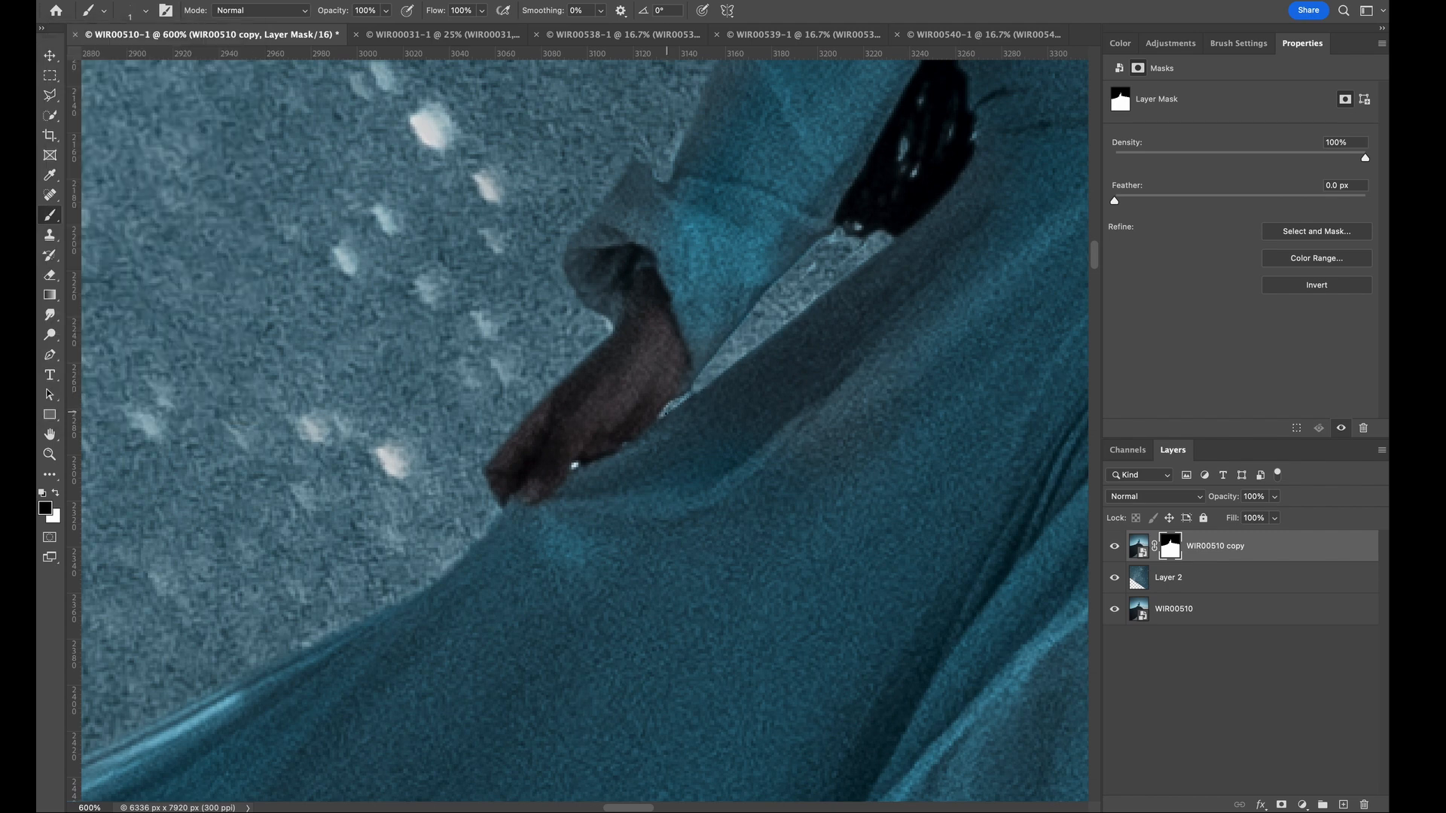
- Enlarge the brush and paint out the leftover fringe along the woman's outline on the dune copy's mask
scroll(584, 422, "left", 10)
scroll(584, 422, "down", 10)
key("bracketright")
key("bracketright")
key("bracketright")
left_click_drag(591, 242, 594, 518)
- Paint white at 46% brush opacity on the dune copy's mask to soften the edge of the woman's upper body
scroll(572, 452, "down", 6)
scroll(565, 452, "up", 20)
scroll(565, 452, "right", 10)
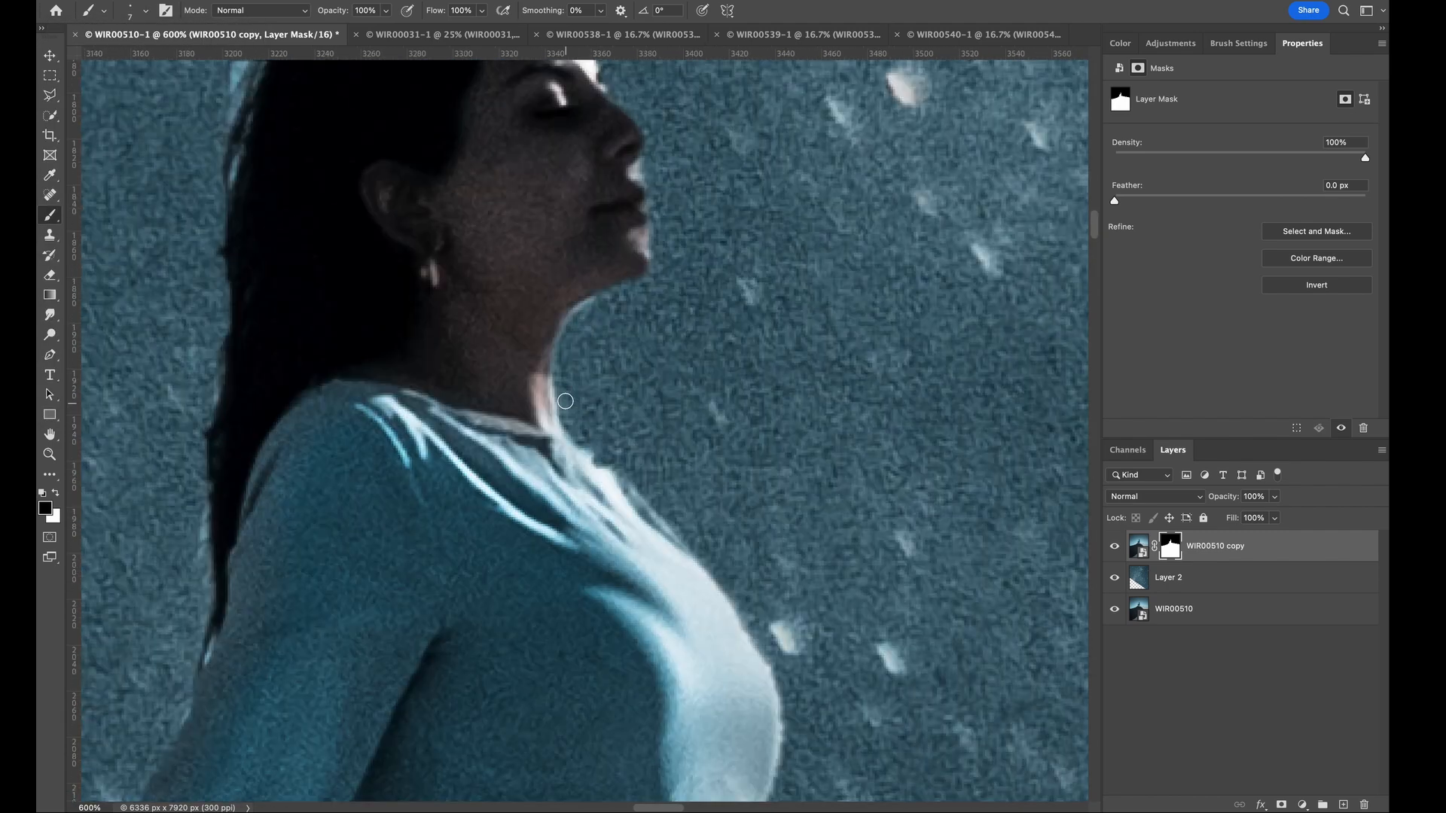
left_click(386, 11)
left_click_drag(389, 30, 346, 32)
key("x")
left_click_drag(475, 392, 407, 441)
key("super+minus")
key("super+minus")
key("super+minus")
key("super+minus")
key("super+minus")
key("super+minus")
key("super+minus")
key("super+minus")
key("super+minus")
key("super+minus")
- Add a gradient fill layer directly above the blue sky layer
left_click(1168, 578)
left_click(258, 2)
mouse_move(330, 156)
left_click(488, 168)
left_click(868, 377)
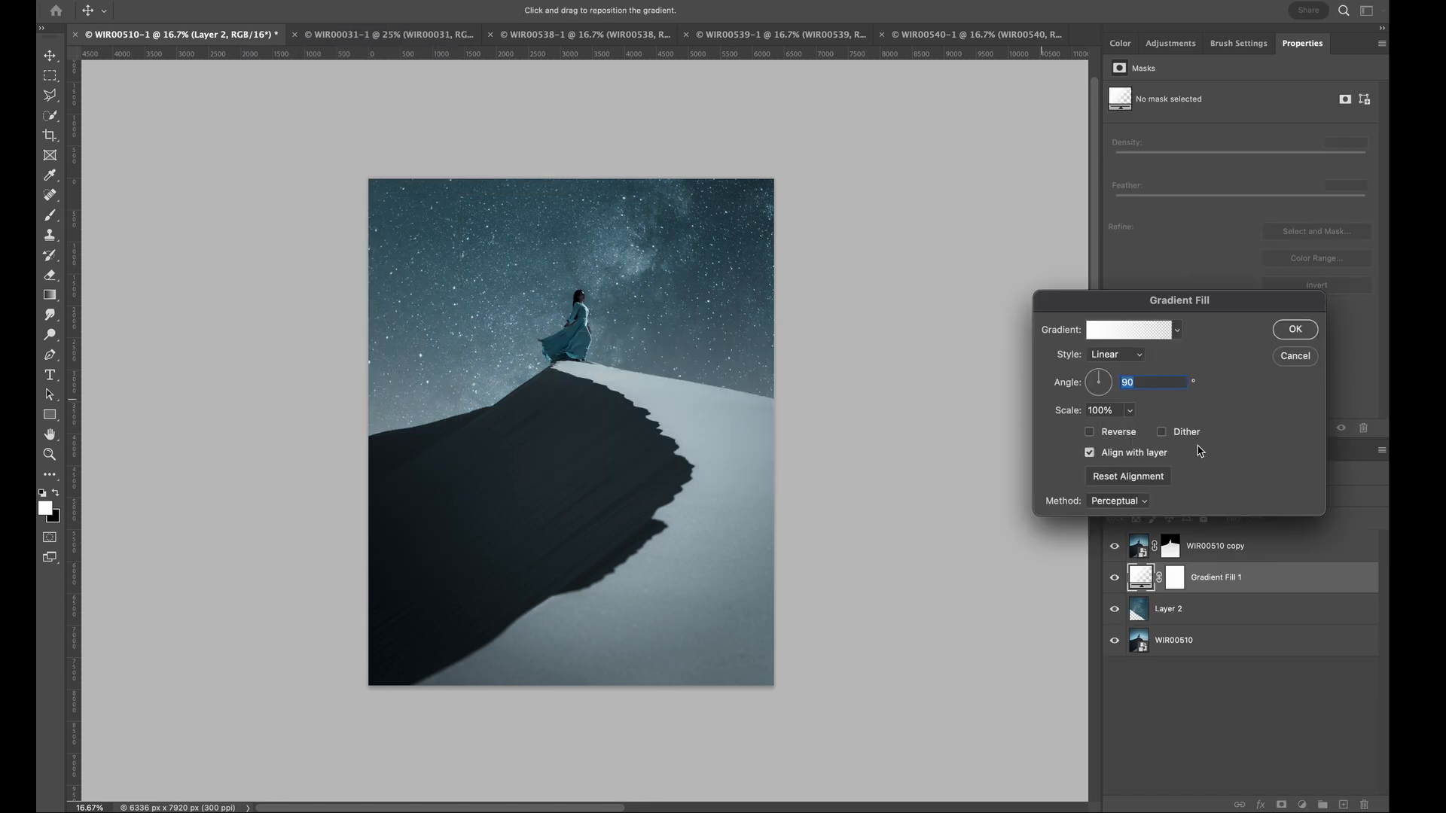
- Recolour the white-to-transparent gradient's end stop to a pale blue based on the sky, and apply it at 106% scale
left_click(1127, 329)
double_click(869, 491)
left_click(627, 259)
left_click(877, 444)
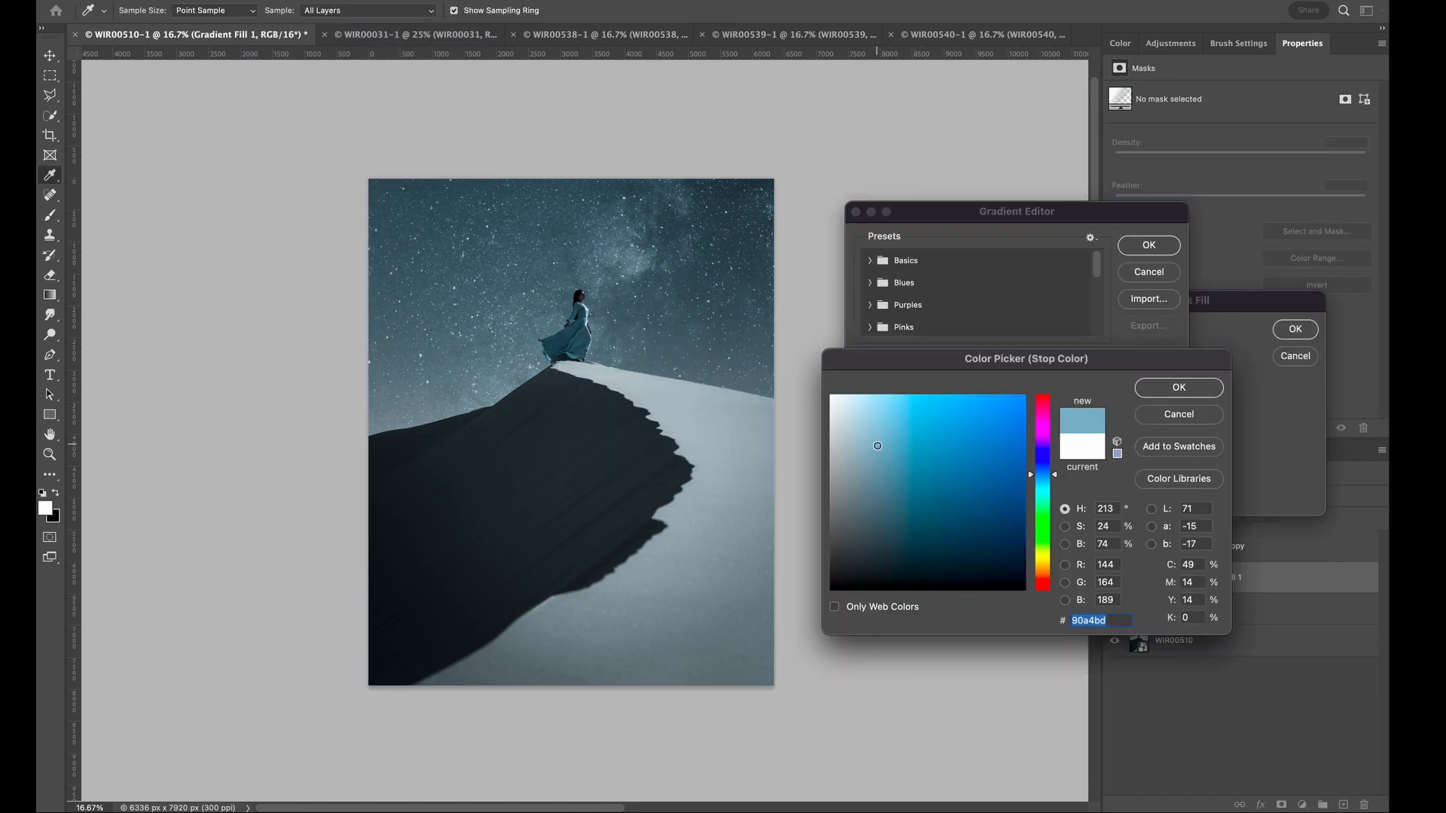
left_click(1179, 388)
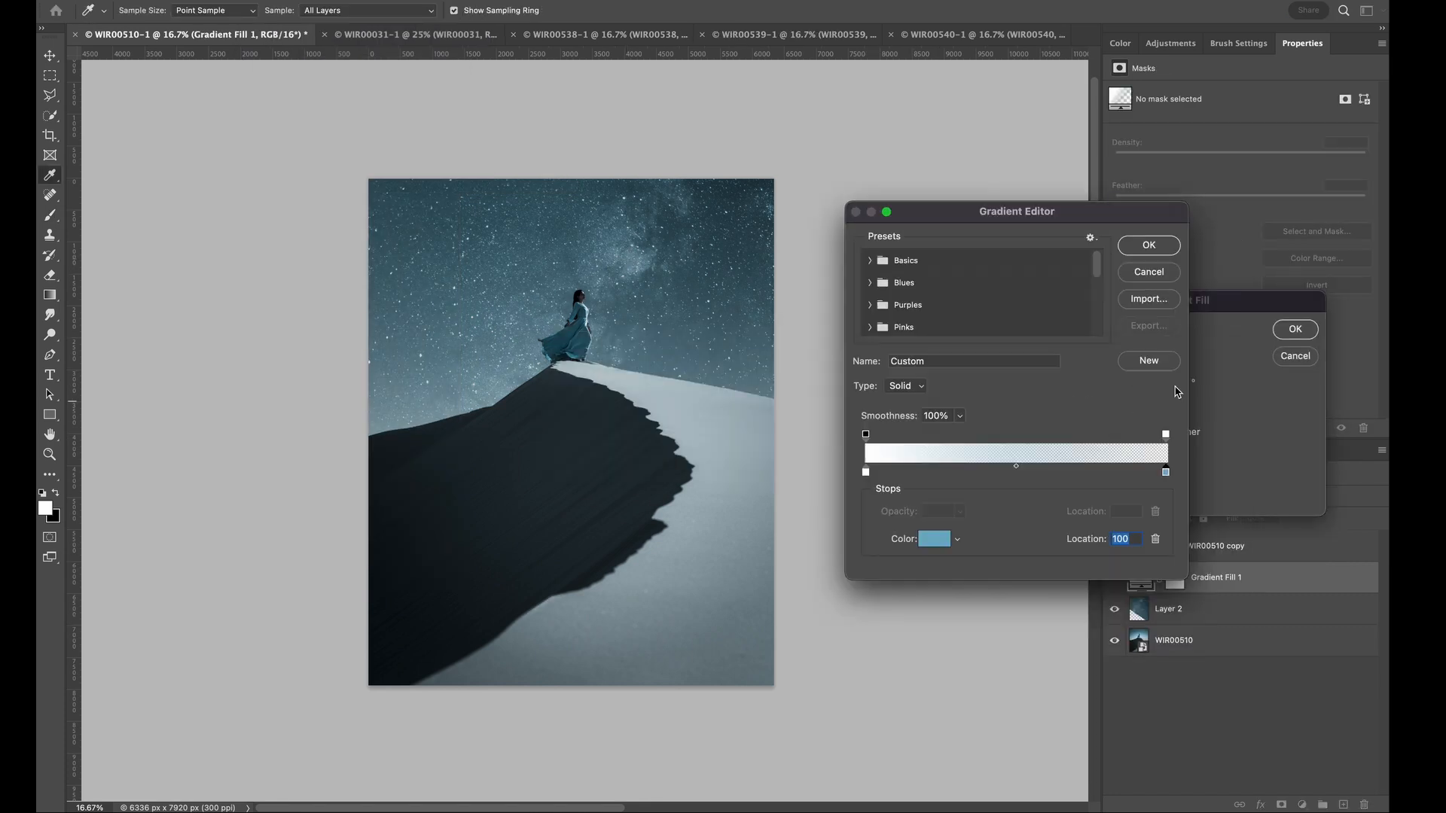
left_click(1145, 246)
left_click_drag(1076, 419, 1078, 419)
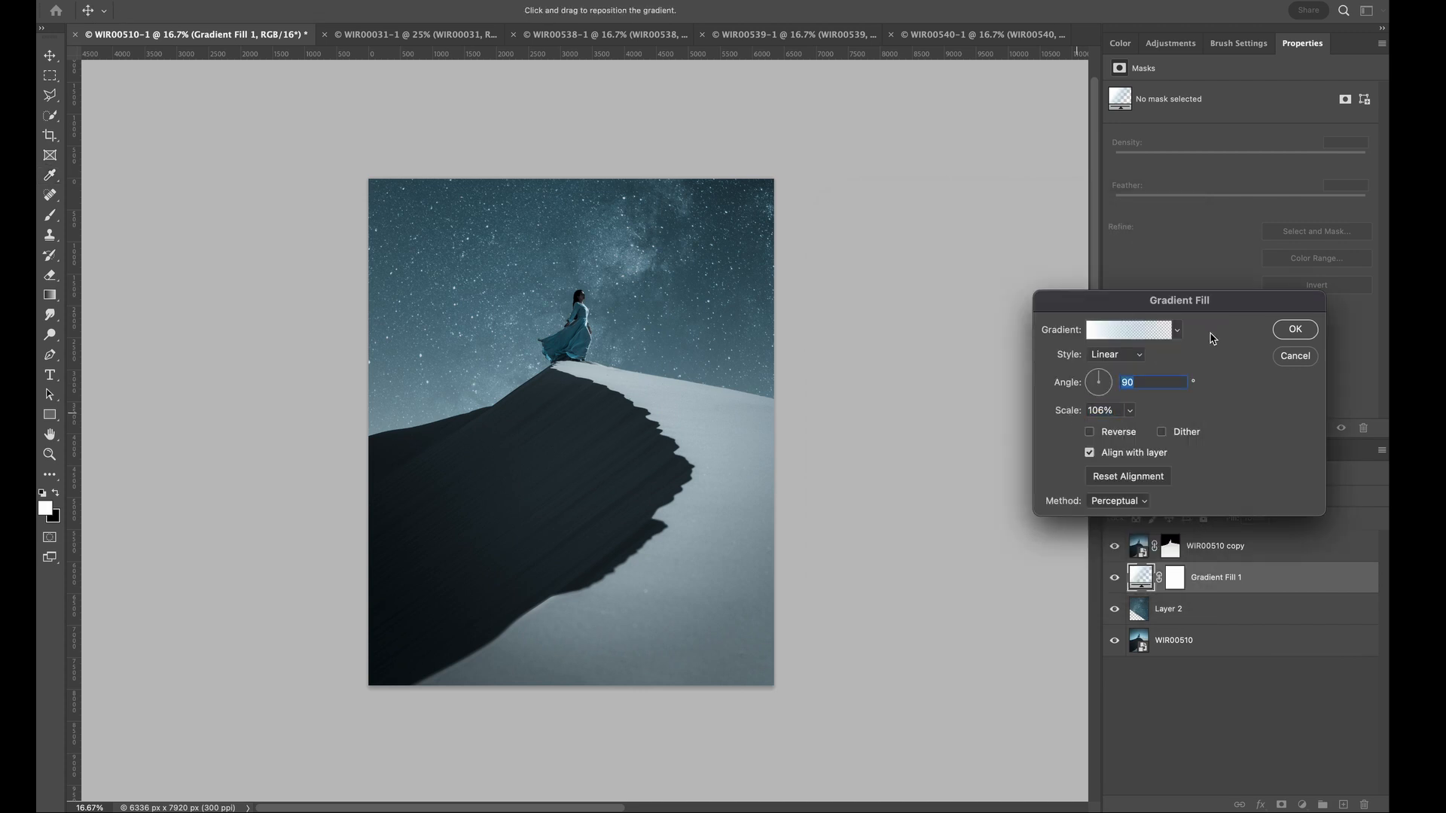
left_click(1295, 333)
- Set the gradient fill layer's blend mode to Screen and shift its glow slightly lower toward the horizon
left_click(1152, 501)
left_click(1152, 630)
double_click(1137, 578)
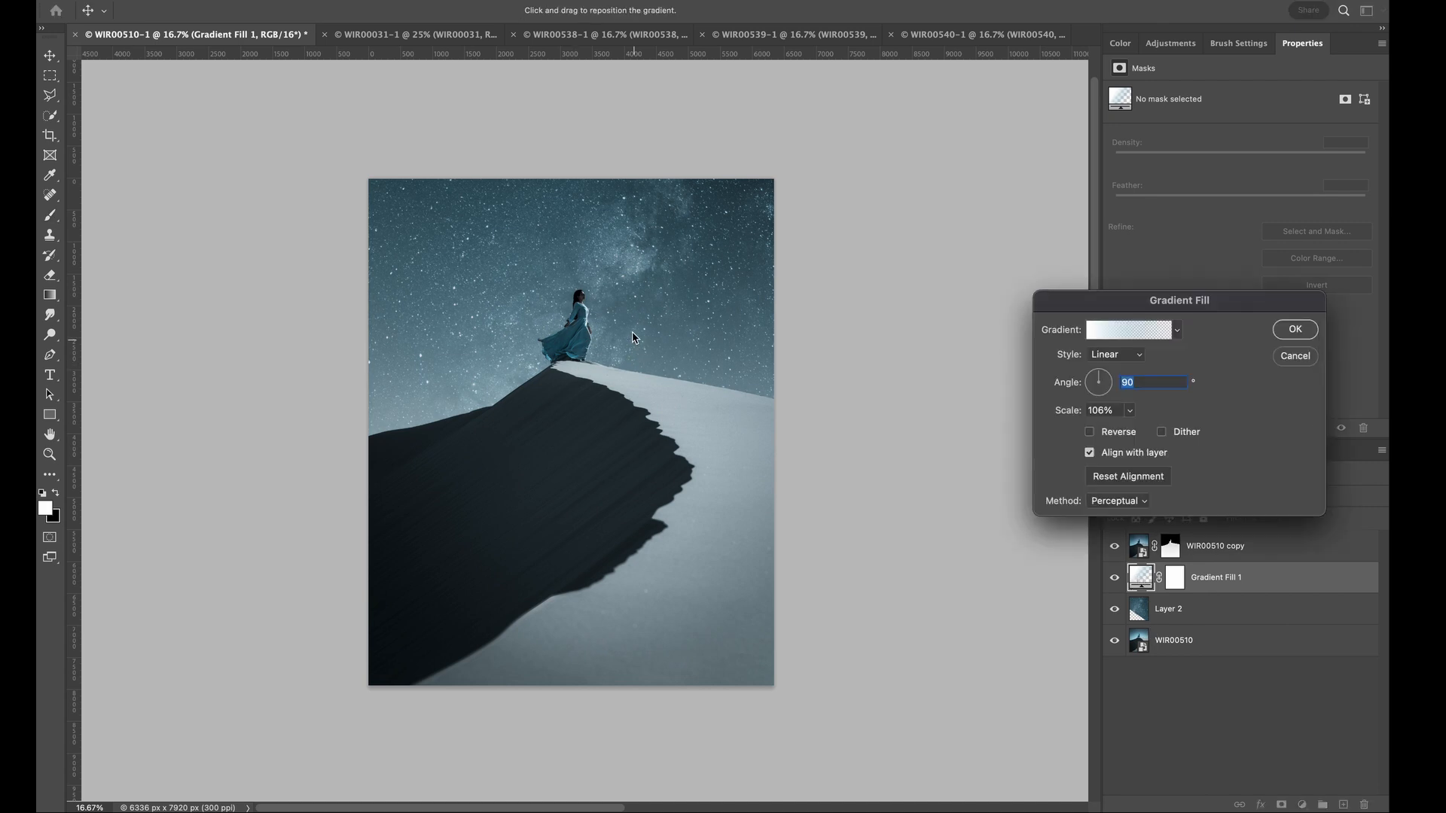
left_click_drag(633, 338, 629, 357)
left_click(1289, 332)
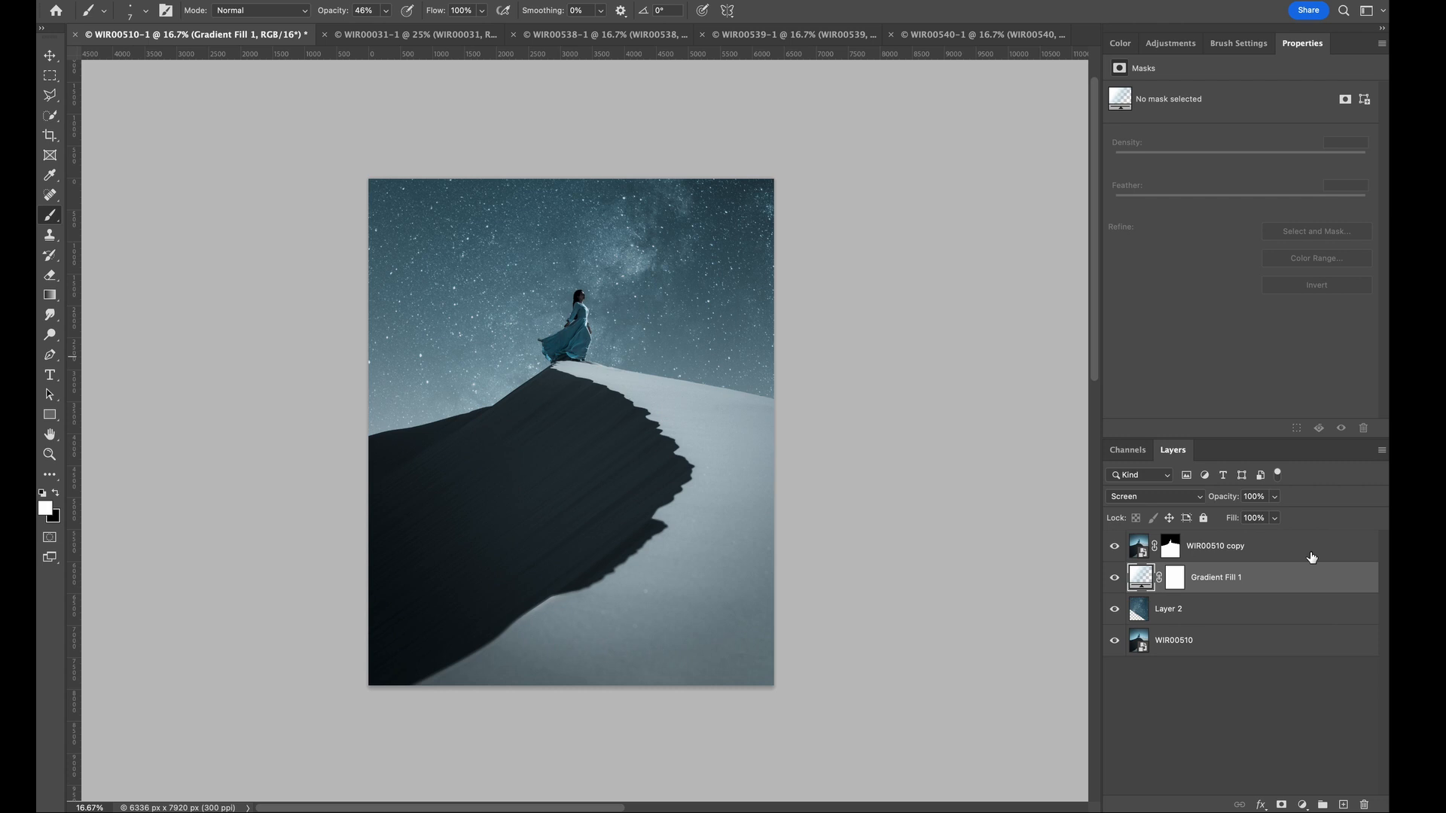
- Switch to the WIR00540 photo, open it in Camera Raw, and apply Temperature 3700 and Exposure +0.25
key("ctrl+Tab")
key("ctrl+Tab")
key("ctrl+Tab")
key("ctrl+Tab")
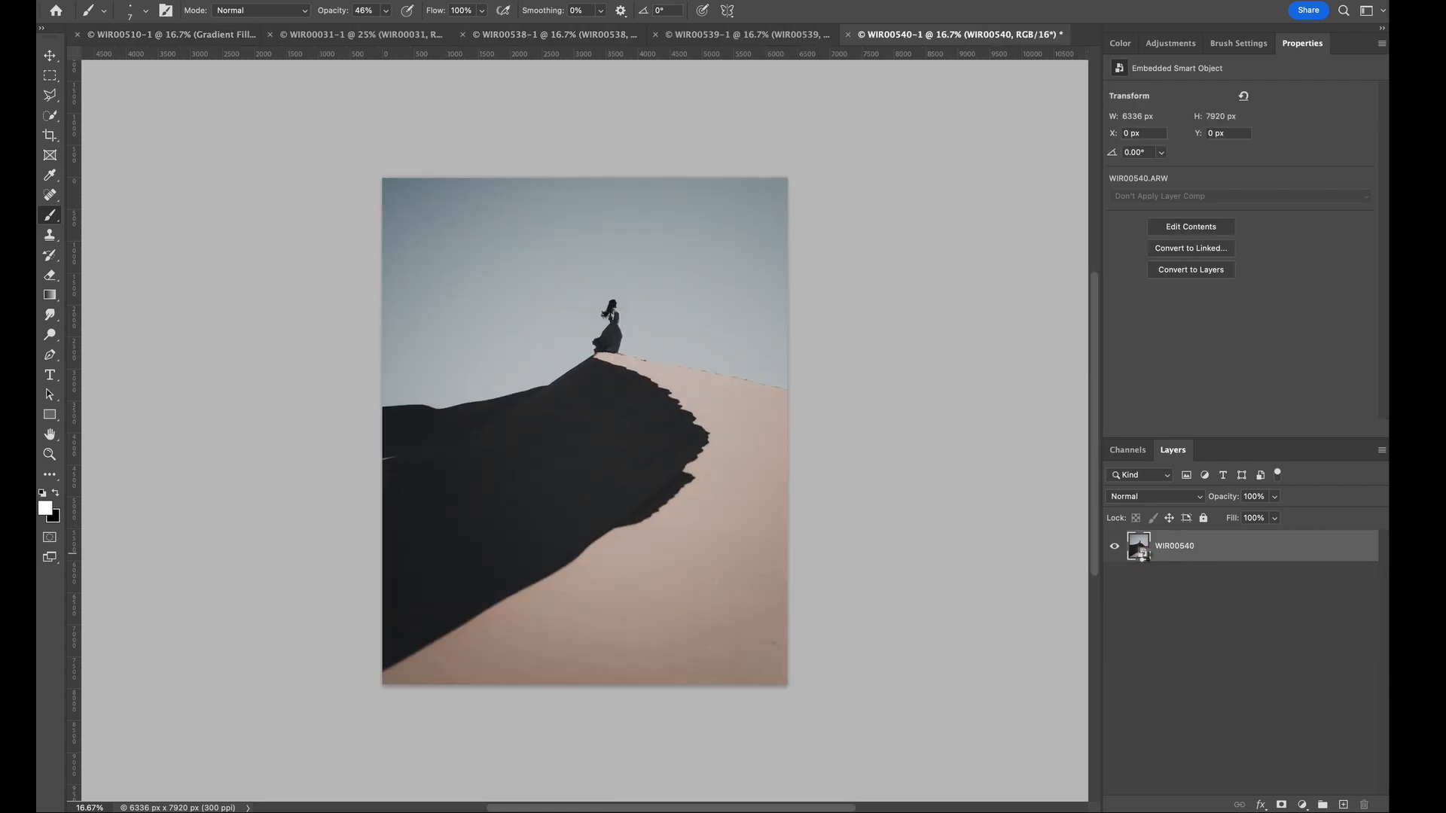
double_click(1144, 556)
left_click_drag(1065, 291, 1018, 296)
left_click_drag(1076, 349, 1074, 347)
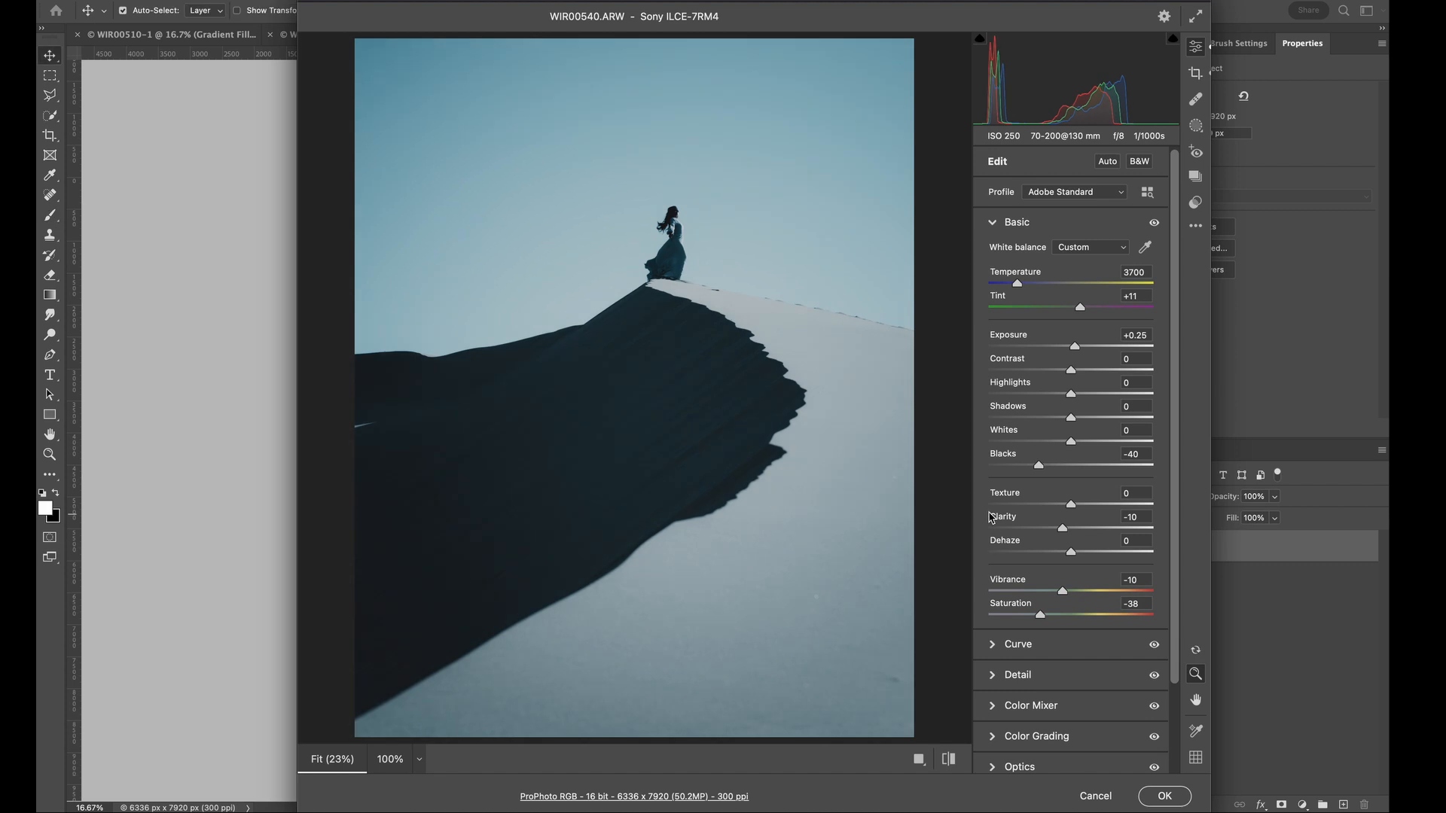
left_click(993, 222)
left_click_drag(989, 455, 988, 468)
left_click_drag(1155, 326, 1114, 329)
key("Return")
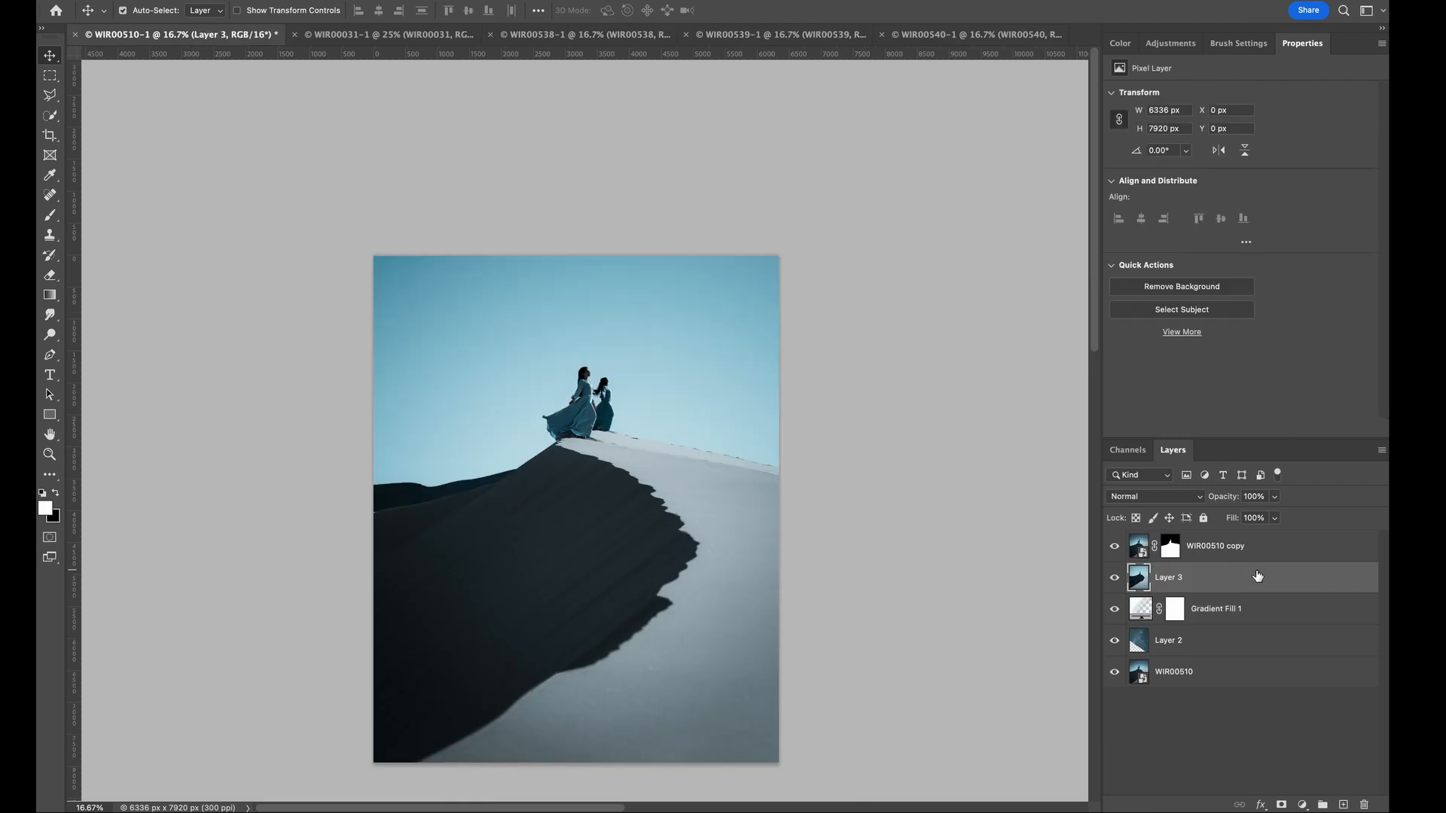
- Place the WIR00540 image above the gradient fill and enlarge it to 10224 × 12394 px, aligning its woman with the cutout
left_click_drag(665, 390, 646, 379)
key("super+t")
left_click_drag(760, 496, 858, 480)
left_click_drag(797, 381, 781, 451)
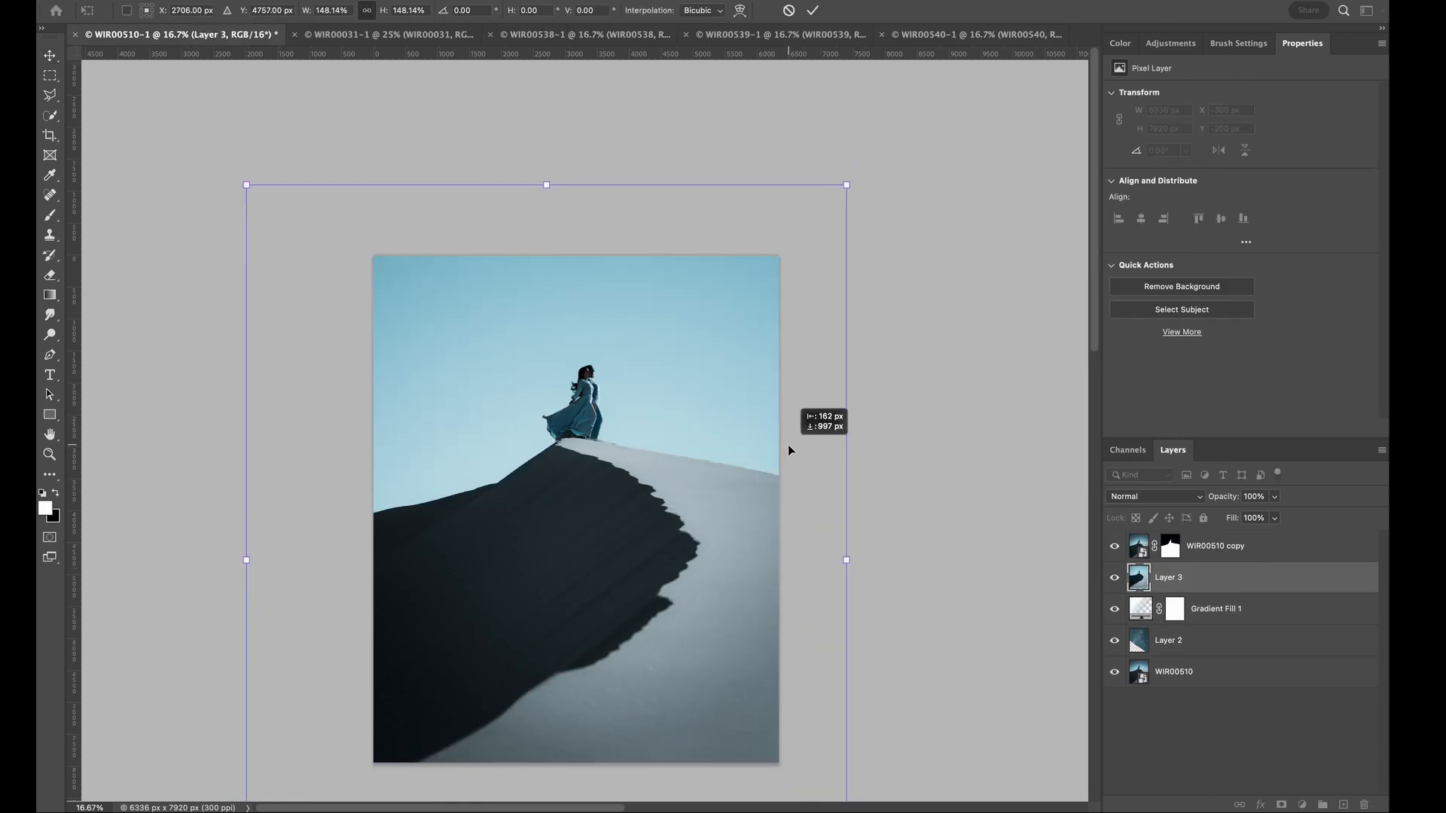
left_click_drag(856, 307, 812, 344)
key("Return")
key("super+plus")
key("super+plus")
key("super+plus")
key("super+plus")
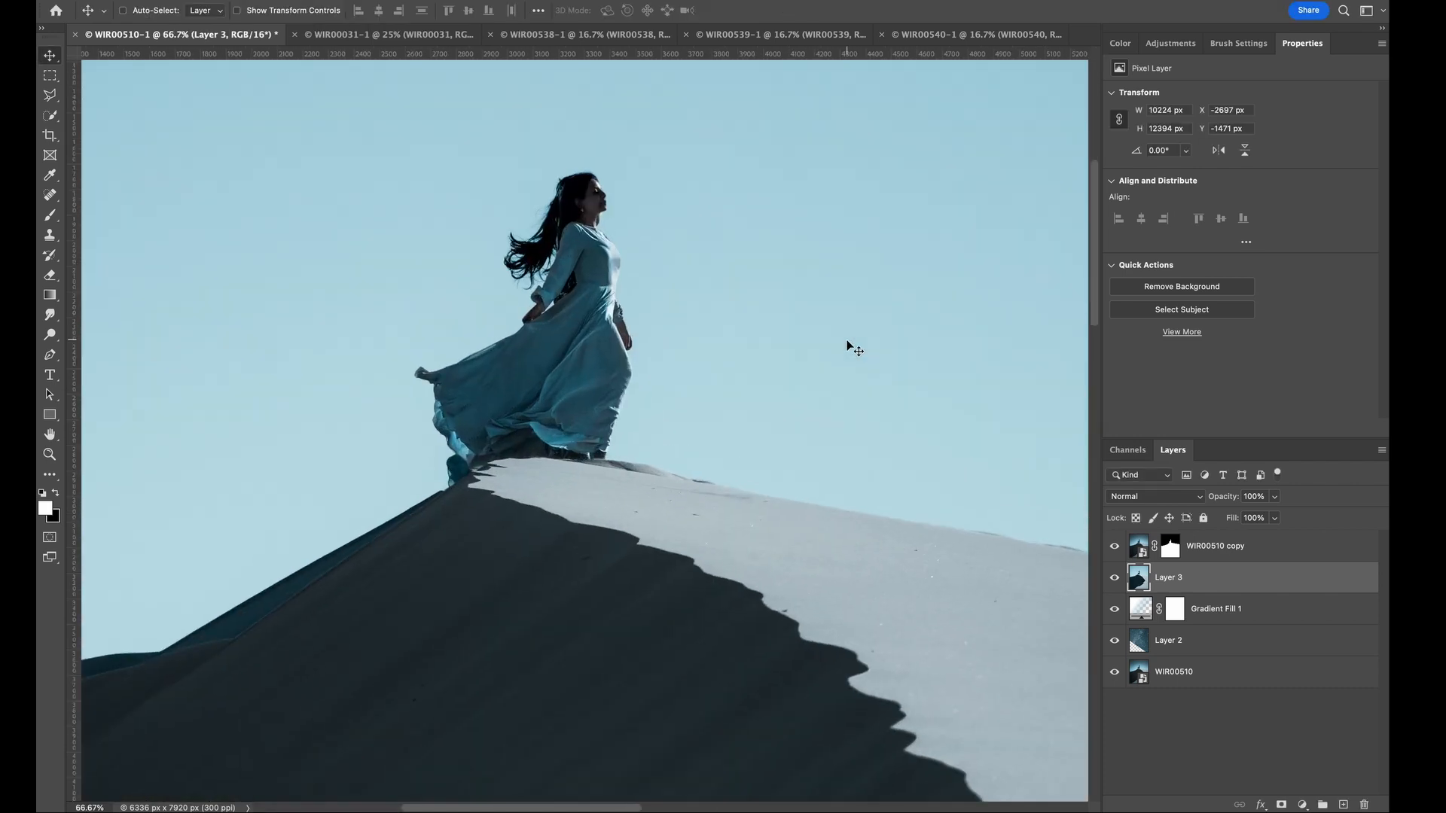
- Hide the placed WIR00540 layer with a black mask and set a soft 63 px brush at 100% opacity
key("super+minus")
key("super+minus")
key("super+minus")
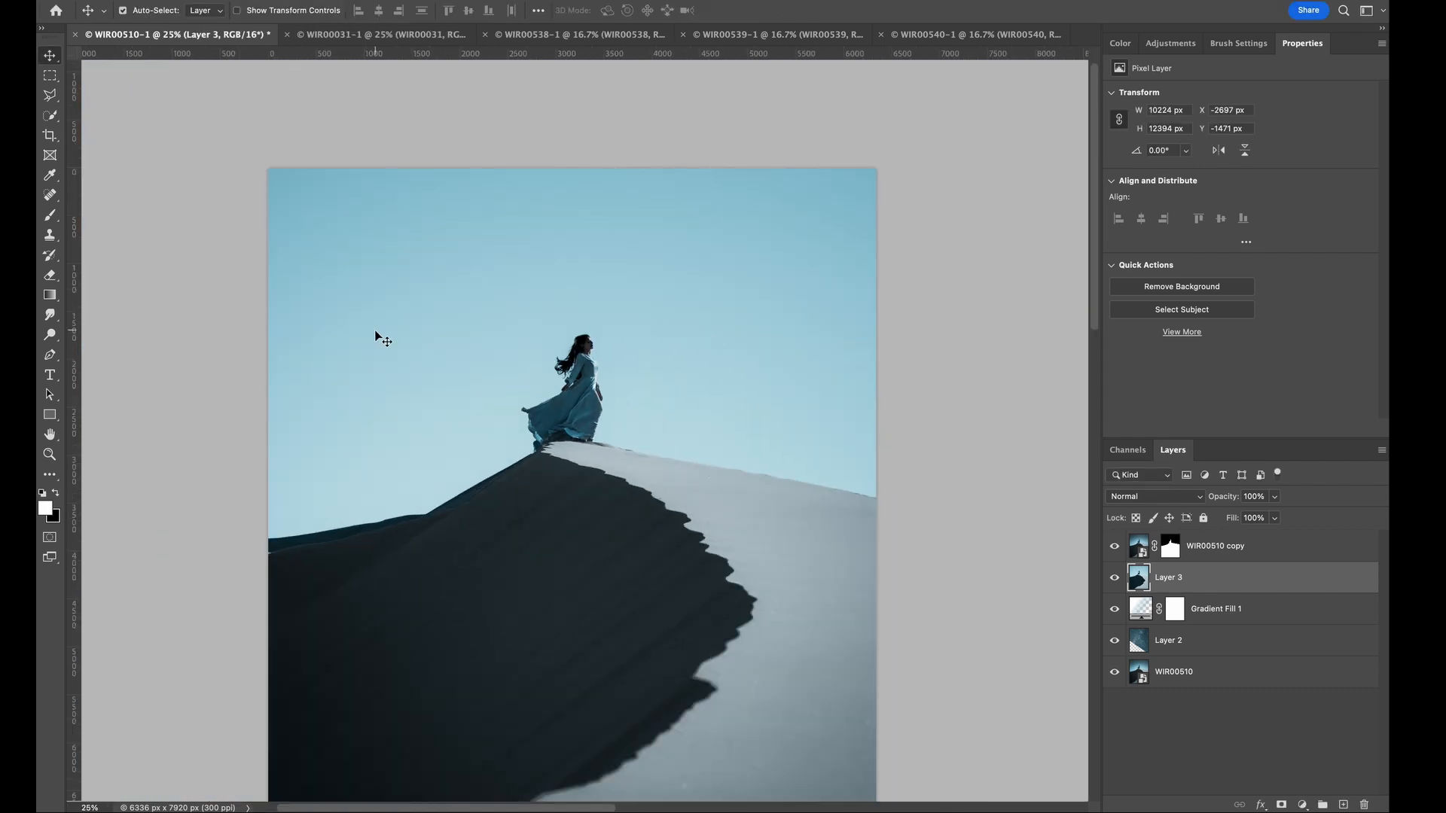
left_click(1281, 804, "alt")
left_click(51, 215)
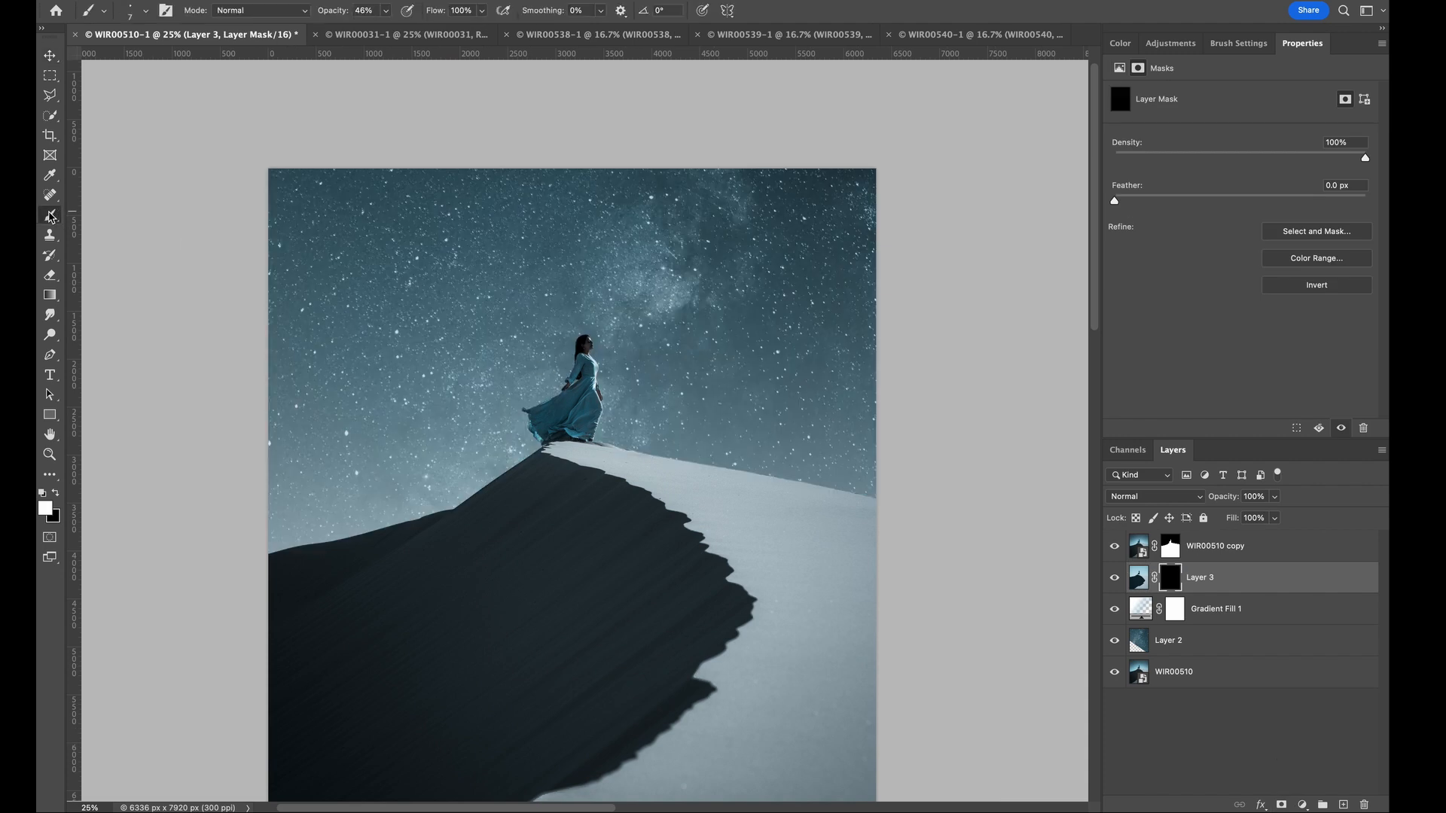
left_click(145, 12)
left_click_drag(146, 90, 121, 90)
left_click_drag(125, 58, 153, 60)
left_click(385, 11)
- Paint white on the WIR00540 layer's mask to reveal the windblown hair behind the woman's shoulders
key("ctrl+plus")
key("ctrl+plus")
key("ctrl+plus")
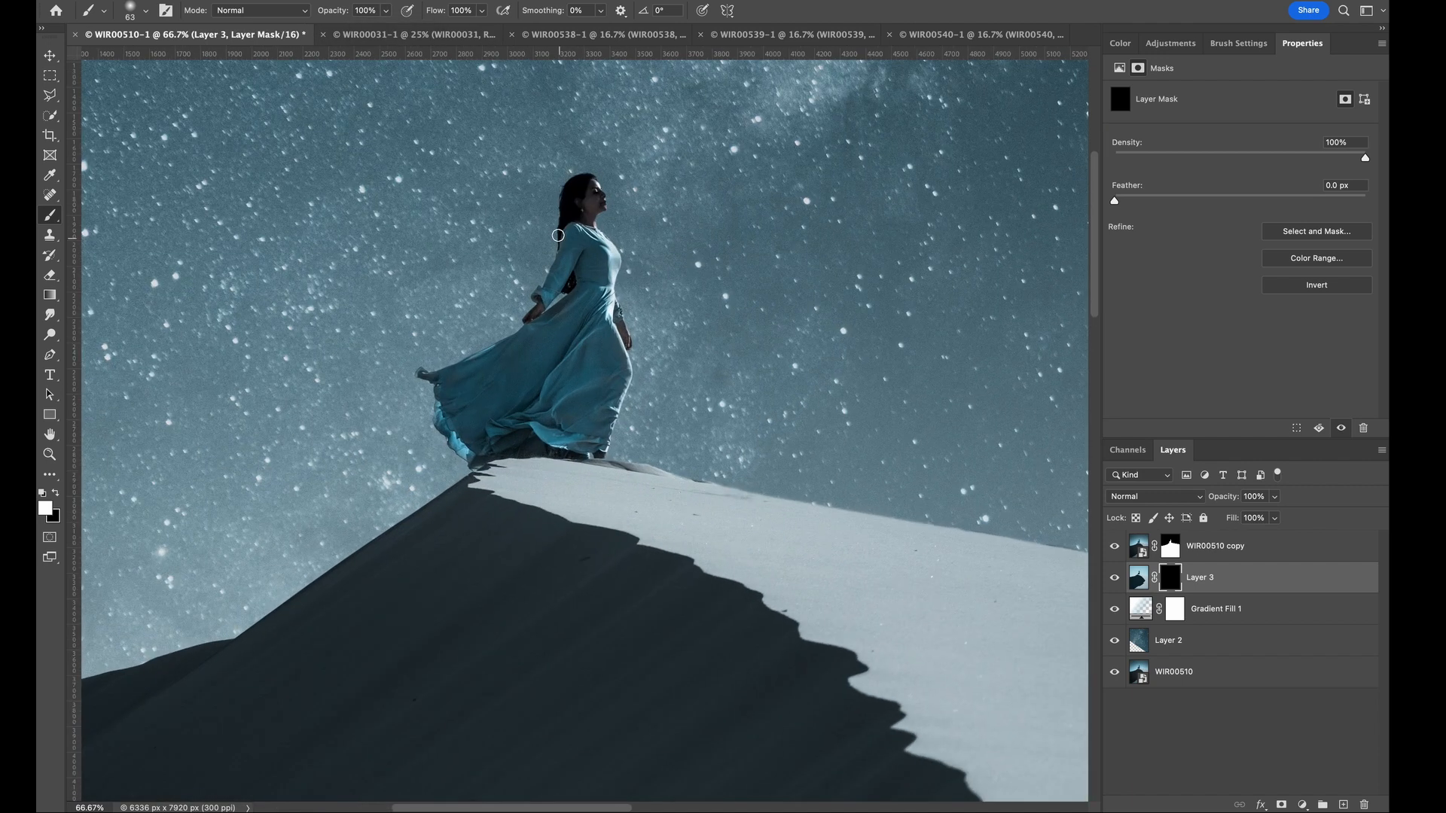
left_click_drag(540, 253, 532, 244)
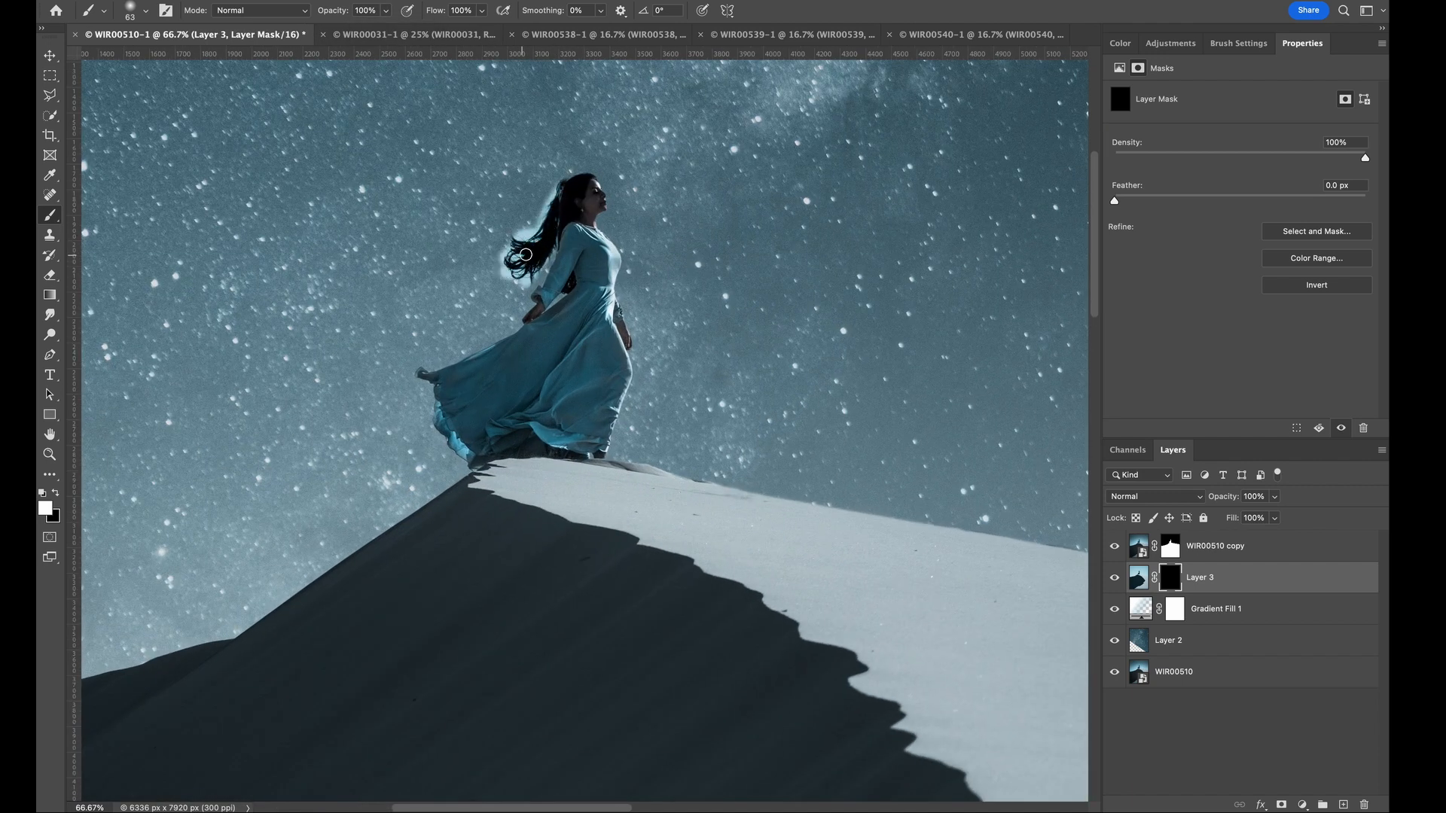
key("v")
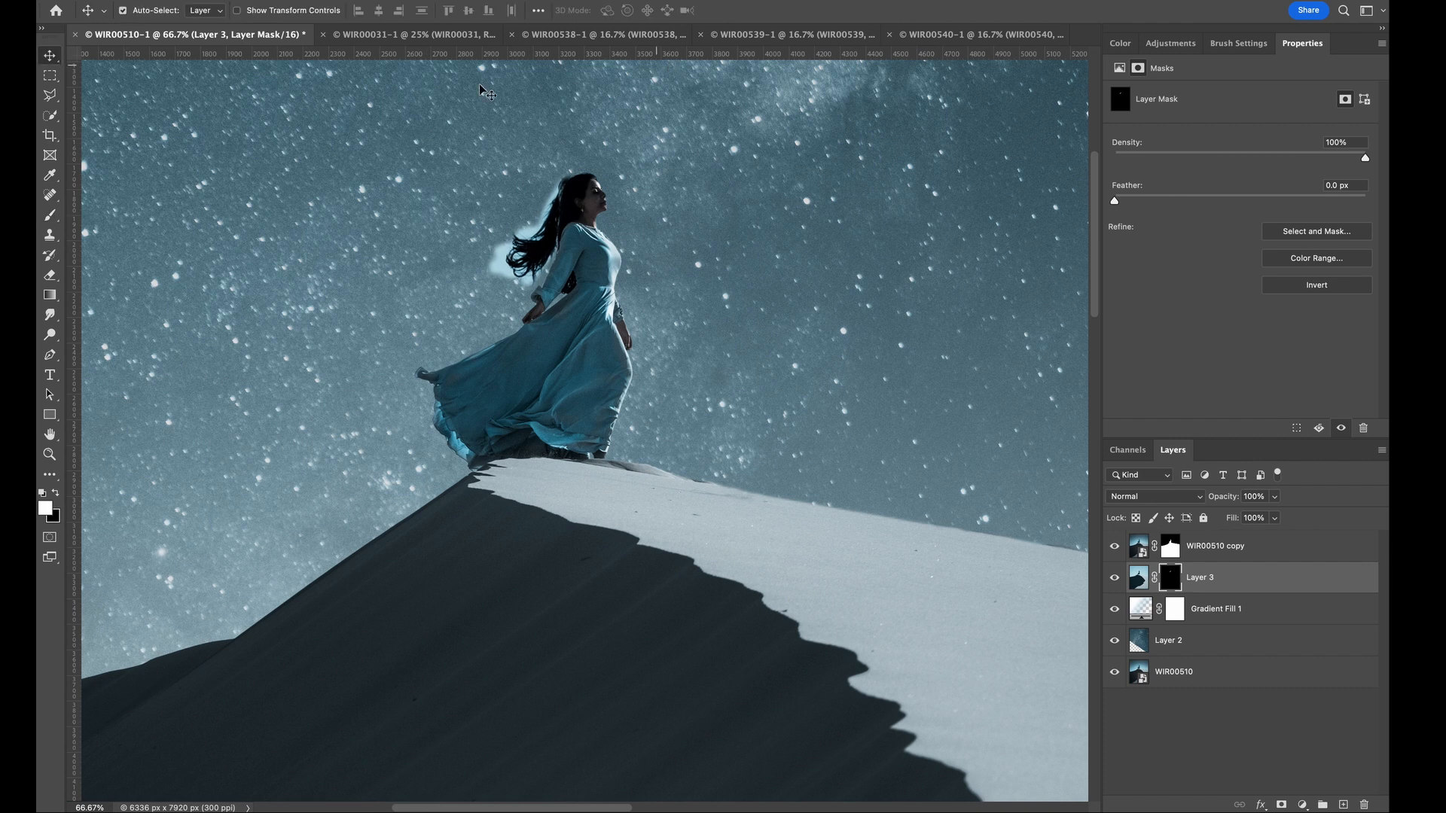
- Copy a rectangular area around the woman's head and windblown hair to a new layer, and delete the full WIR00540 layer
left_click(51, 75)
mouse_move(490, 167)
left_mouse_down()
mouse_move(651, 308)
mouse_move(614, 282)
mouse_move(611, 301)
left_mouse_up()
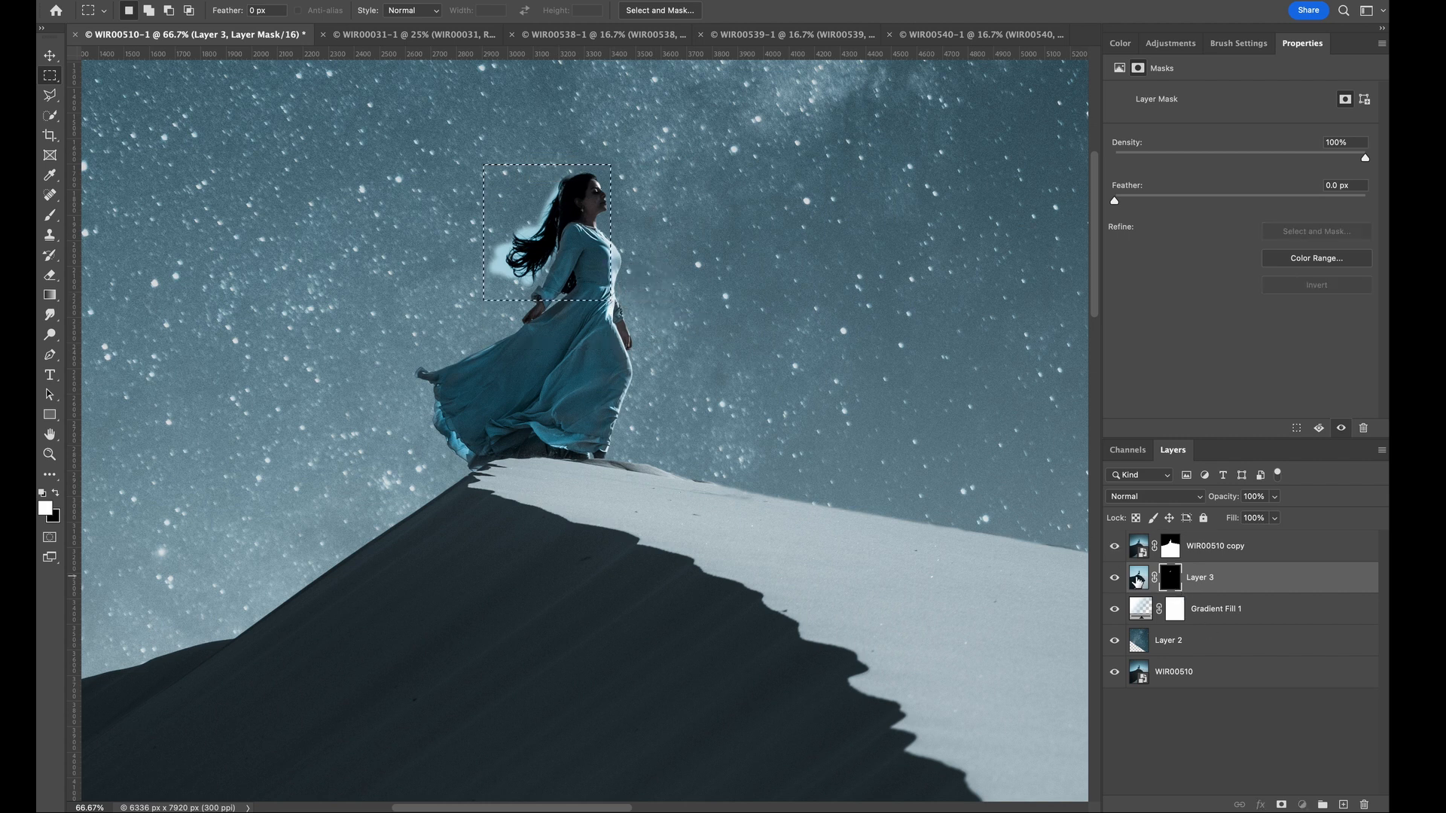
left_click(1138, 578)
right_click(556, 237)
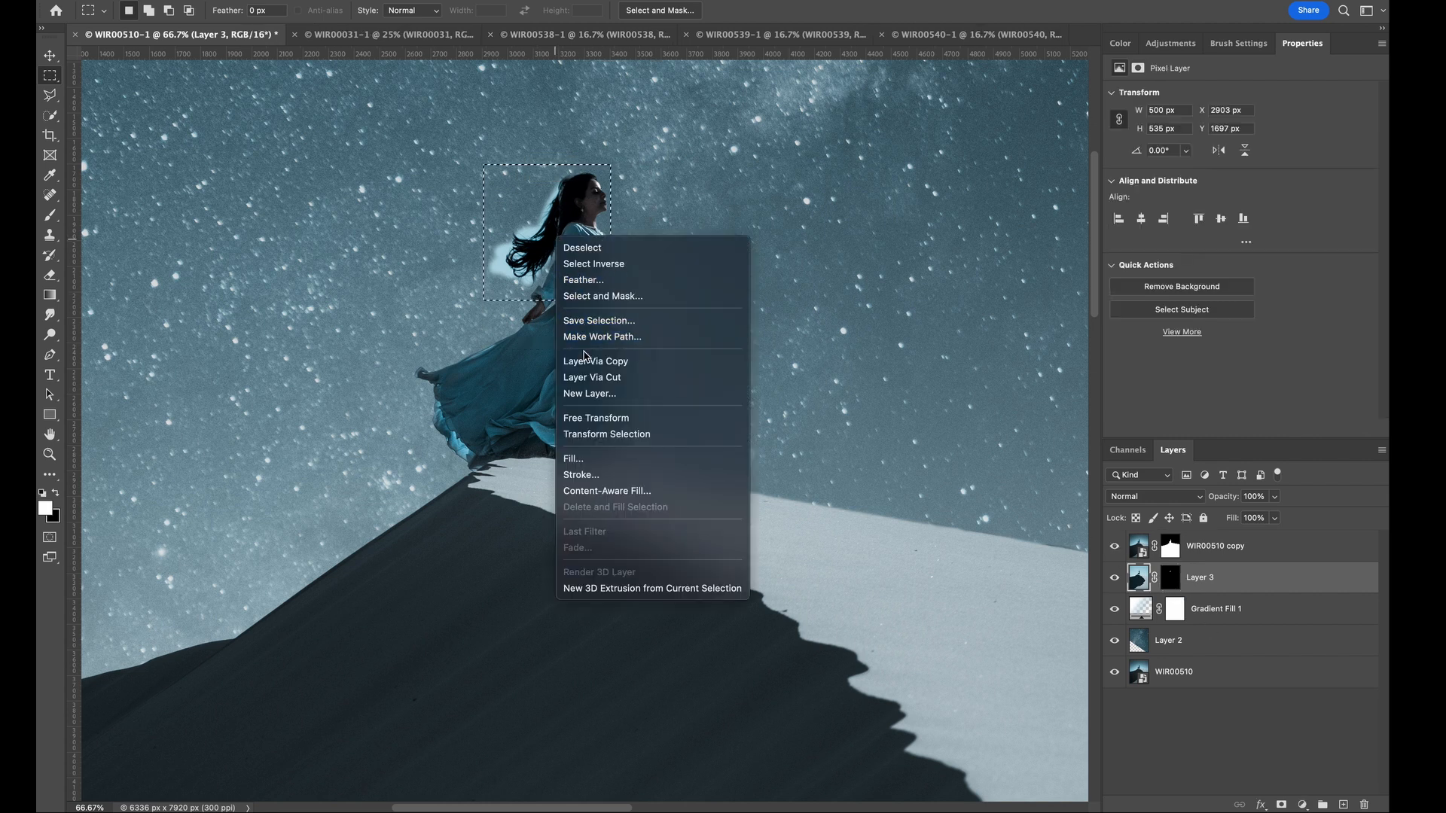
left_click(595, 362)
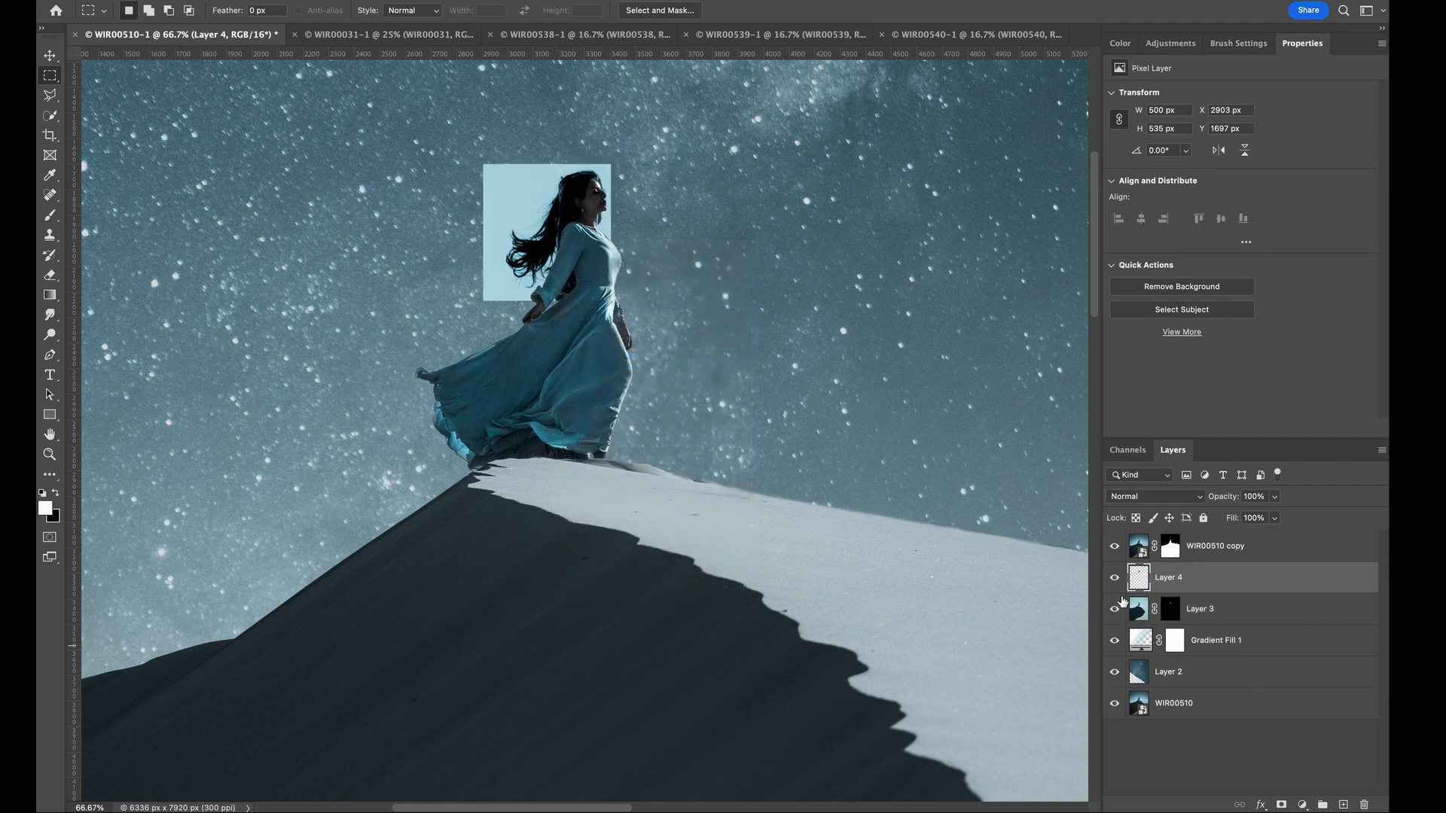
left_click_drag(1256, 616, 1364, 804)
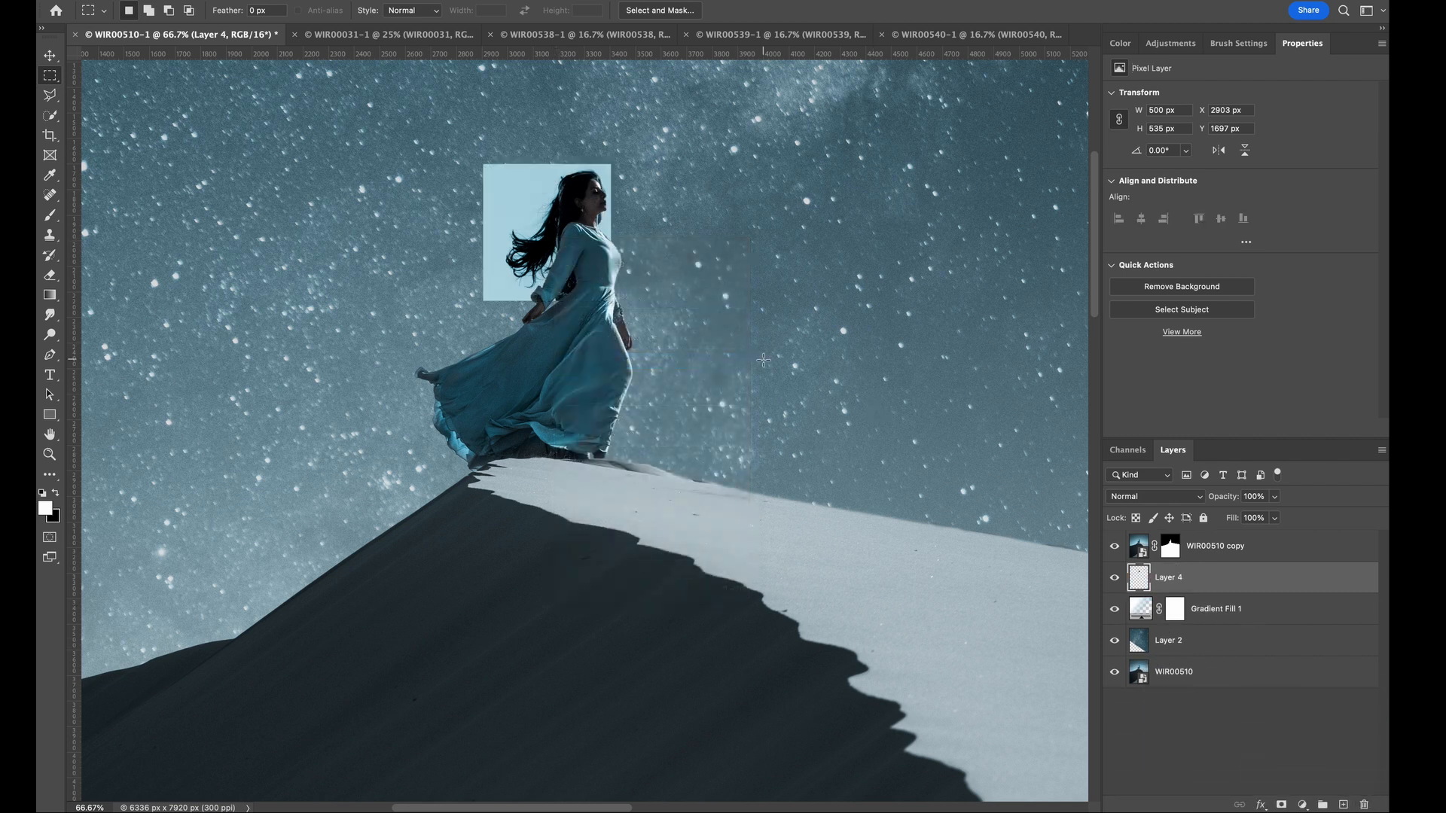
- Transform the copied hair patch so its flowing hair fits the woman's head and shoulders
key("super+plus")
key("super+t")
left_click_drag(650, 277, 679, 277)
left_click_drag(625, 271, 604, 278)
left_click_drag(436, 283, 407, 284)
left_click_drag(531, 387, 531, 403)
left_click_drag(579, 308, 656, 291)
mouse_move(614, 291)
left_mouse_down()
mouse_move(681, 283)
mouse_move(638, 291)
left_mouse_up()
key("Return")
- Mask out the hair patch's bright sky surround with black paint and set the layer's blend mode to Darken
left_click(1281, 805)
key("b")
key("x")
mouse_move(664, 175)
left_mouse_down()
mouse_move(662, 255)
mouse_move(440, 197)
mouse_move(557, 189)
mouse_move(499, 270)
mouse_move(527, 395)
left_mouse_up()
left_click_drag(656, 249, 678, 358)
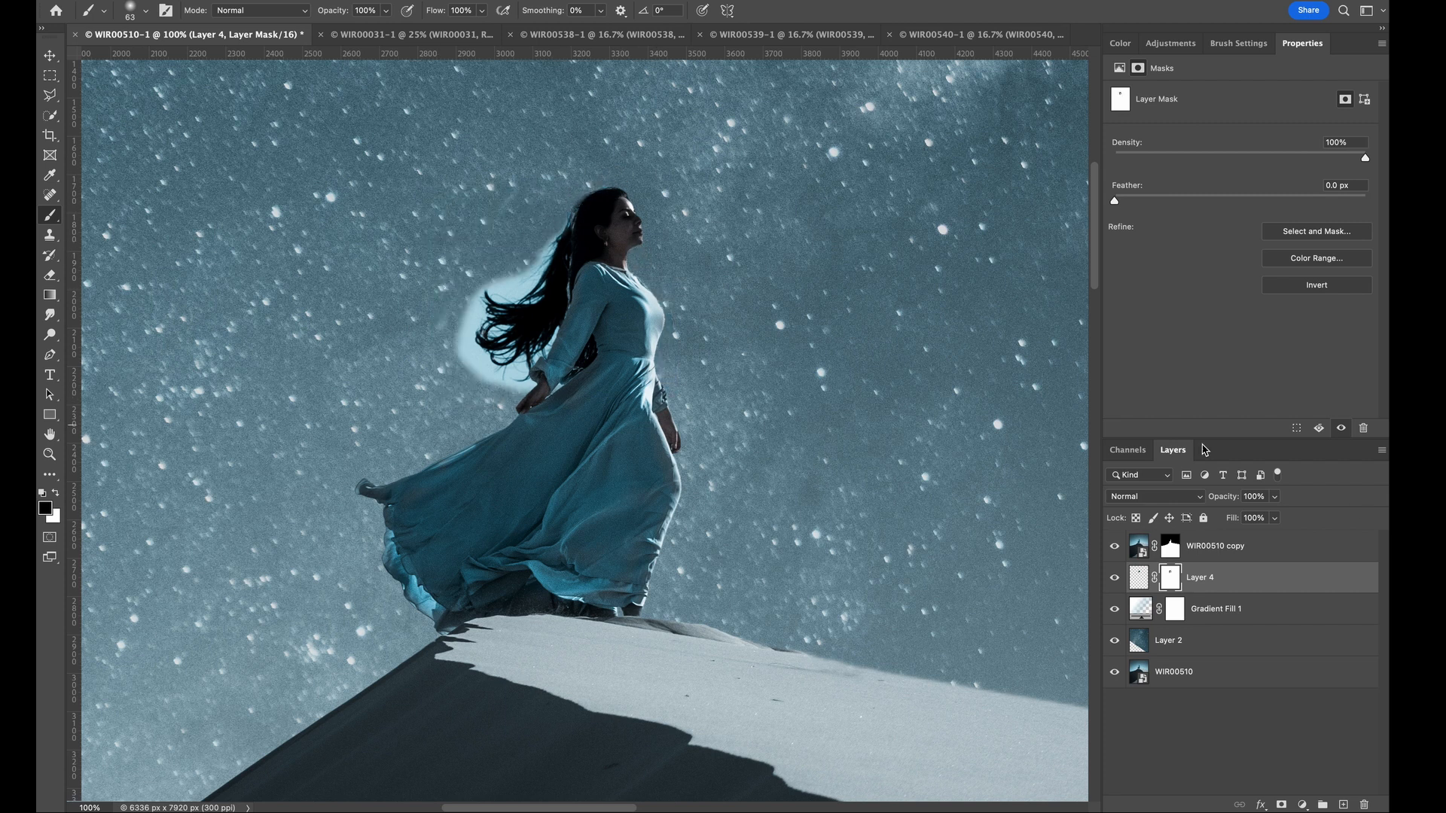
left_click(1152, 496)
left_click(1150, 538)
- Refine the WIR00510 copy layer's mask along the woman's head and back with a small soft black brush to blend in the hair patch
key("super+plus")
scroll(590, 242, "up", 3)
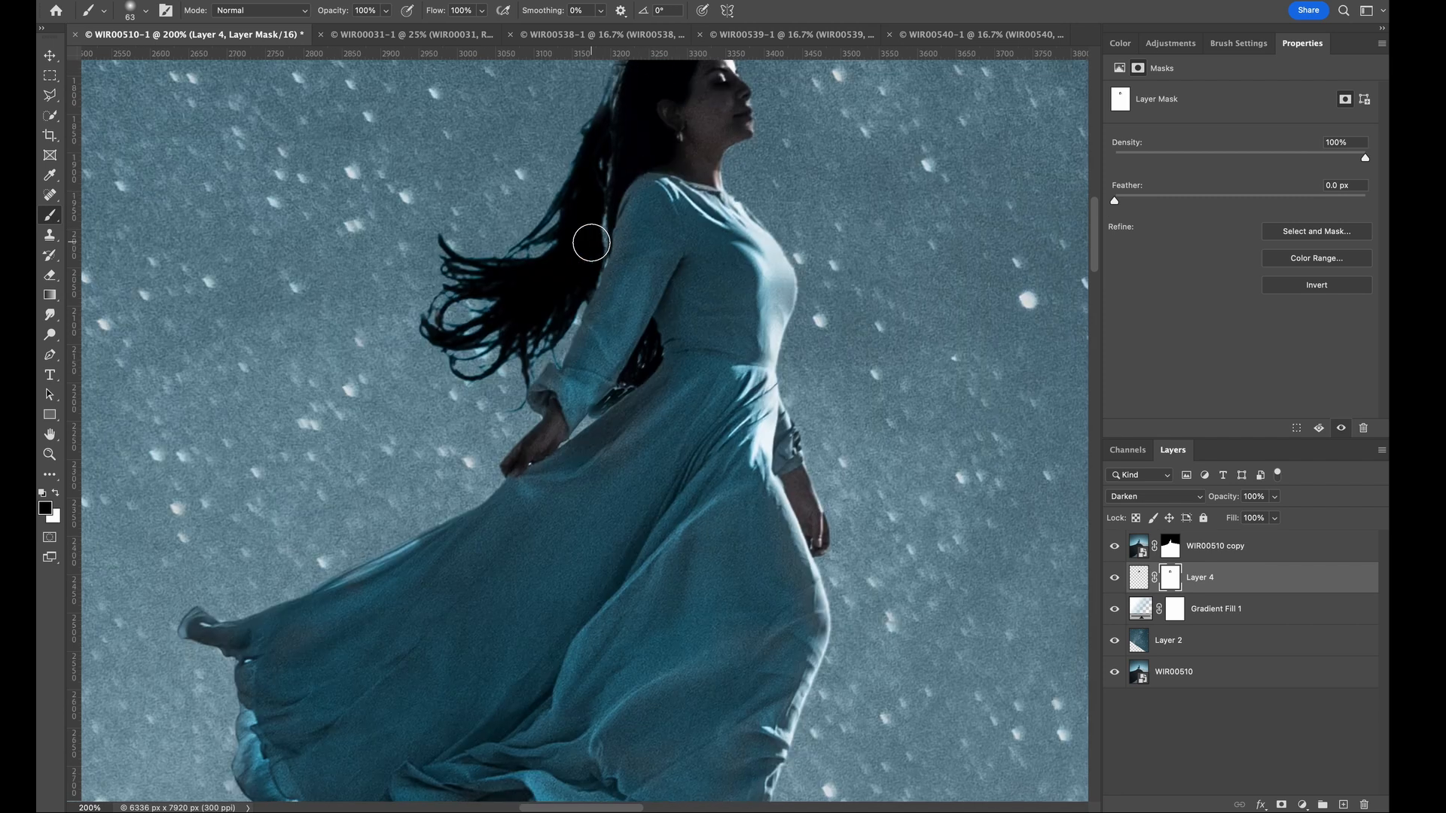
left_click(1170, 546)
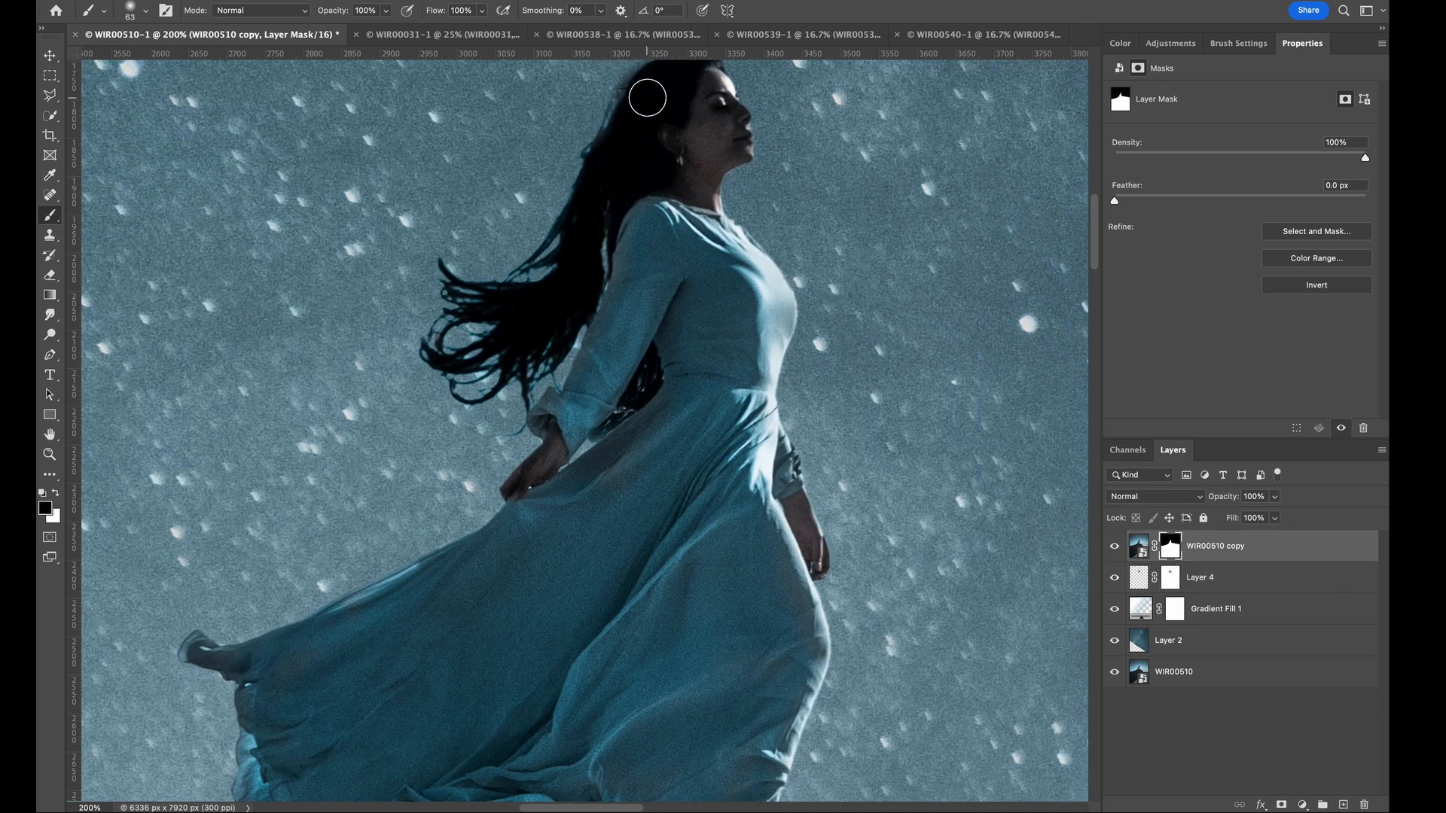
right_click(238, 63)
key("Return")
scroll(595, 240, "up", 2)
left_click(146, 10)
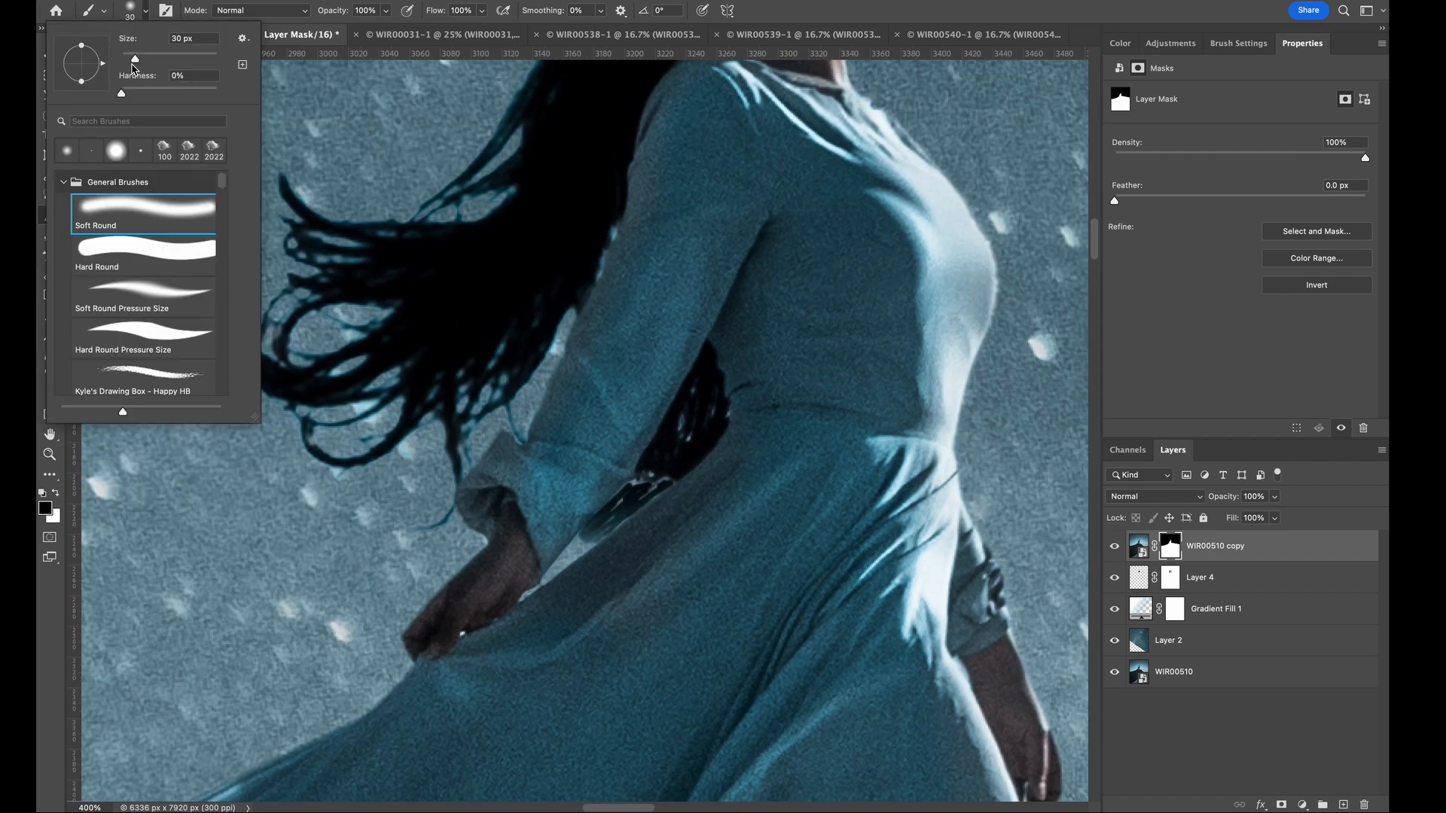
key("Return")
scroll(591, 208, "up", 5)
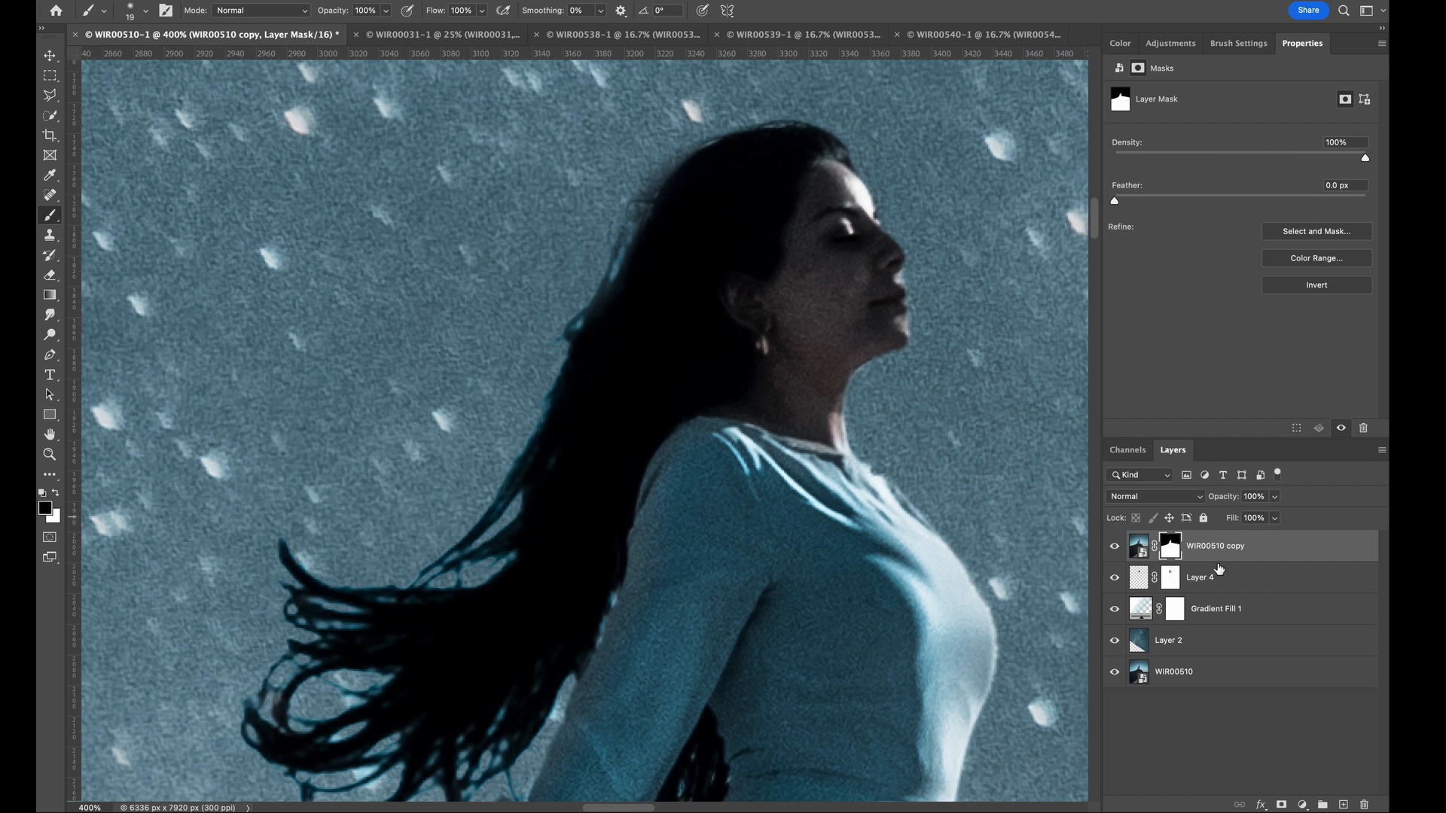
- Clean up the hair edge behind the head on Layer 4's mask, painting in black and in white with a 15 px brush
left_click(1169, 578)
left_click_drag(642, 207, 589, 289)
left_click(145, 10)
left_click_drag(136, 59, 129, 59)
left_click_drag(120, 94, 161, 94)
left_click(56, 494)
left_click_drag(646, 203, 604, 300)
- Add a Curves adjustment clipped to Layer 4, lowering the highlight end and placing a shadow point at input 67, output 55
left_click(1176, 46)
left_click(1182, 78)
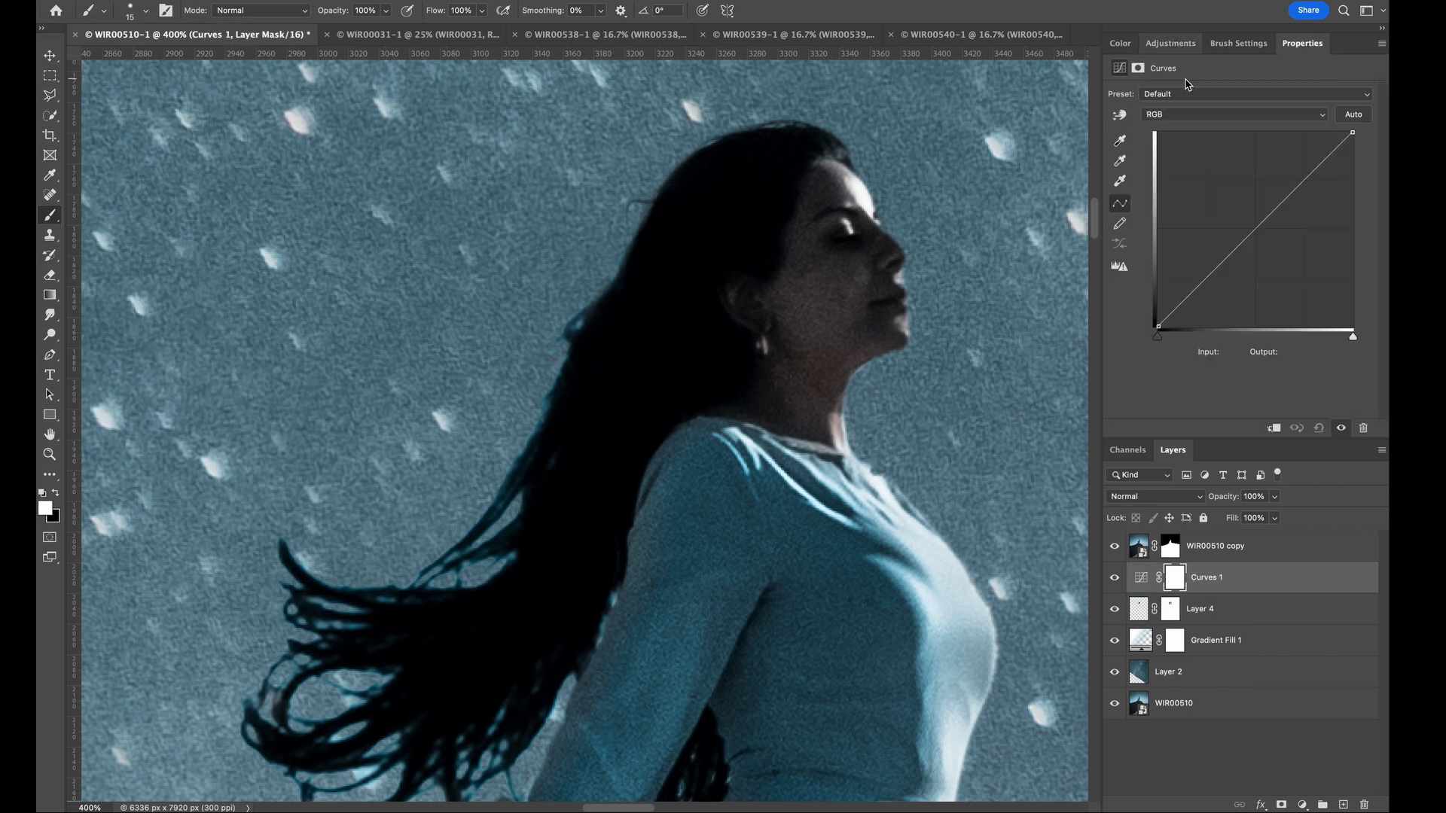
left_click(1274, 428)
left_click_drag(1349, 137, 1366, 199)
mouse_move(1207, 297)
left_mouse_down()
mouse_move(1208, 267)
mouse_move(1207, 308)
mouse_move(1209, 284)
left_mouse_up()
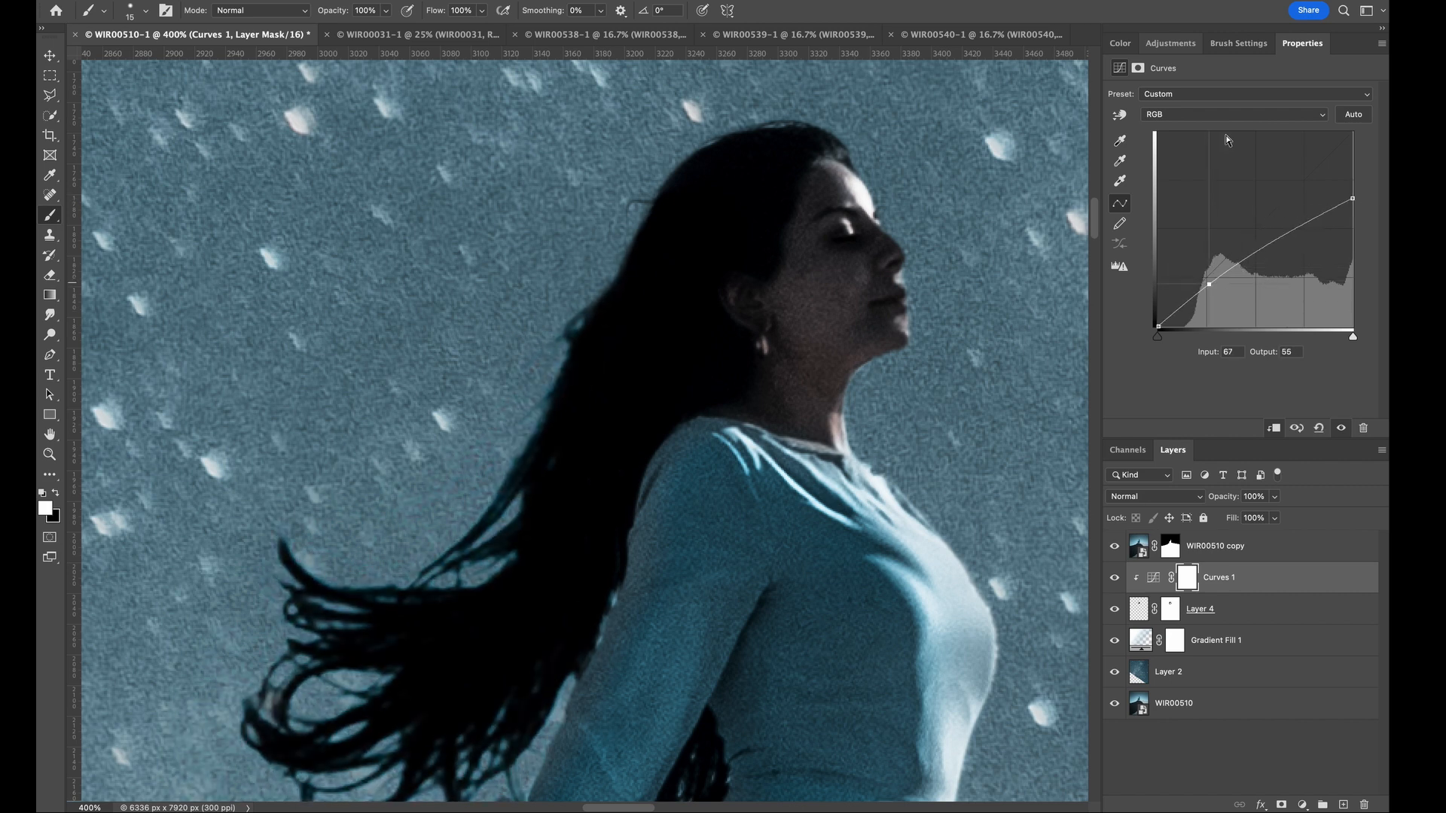
- Clip a Hue/Saturation adjustment with saturation -40 to the hair layer, and raise the Curves 1 highlight end point to output 255
left_click(1170, 44)
left_click(1137, 100)
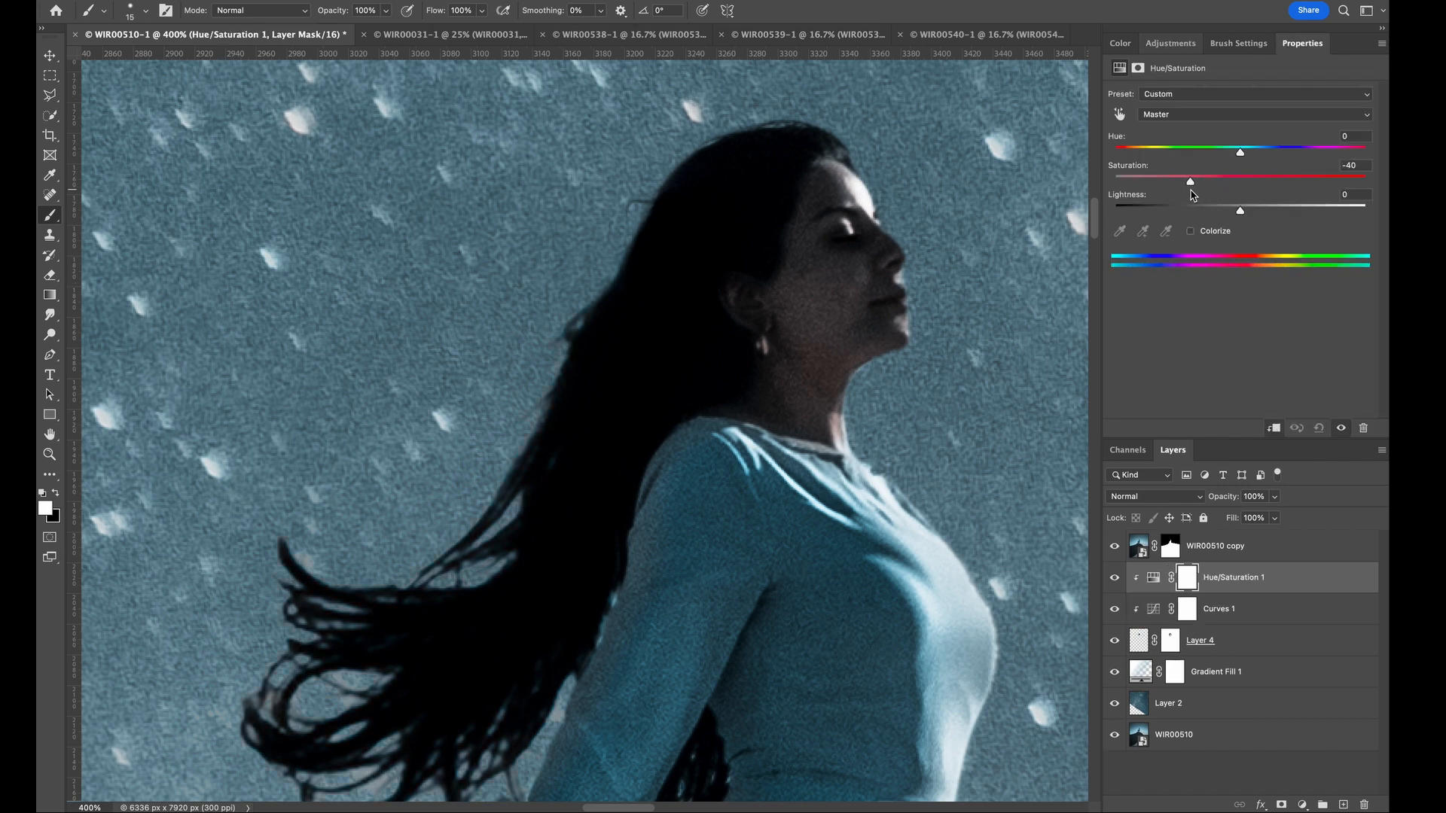
scroll(677, 376, "down", 4)
left_click(1284, 585)
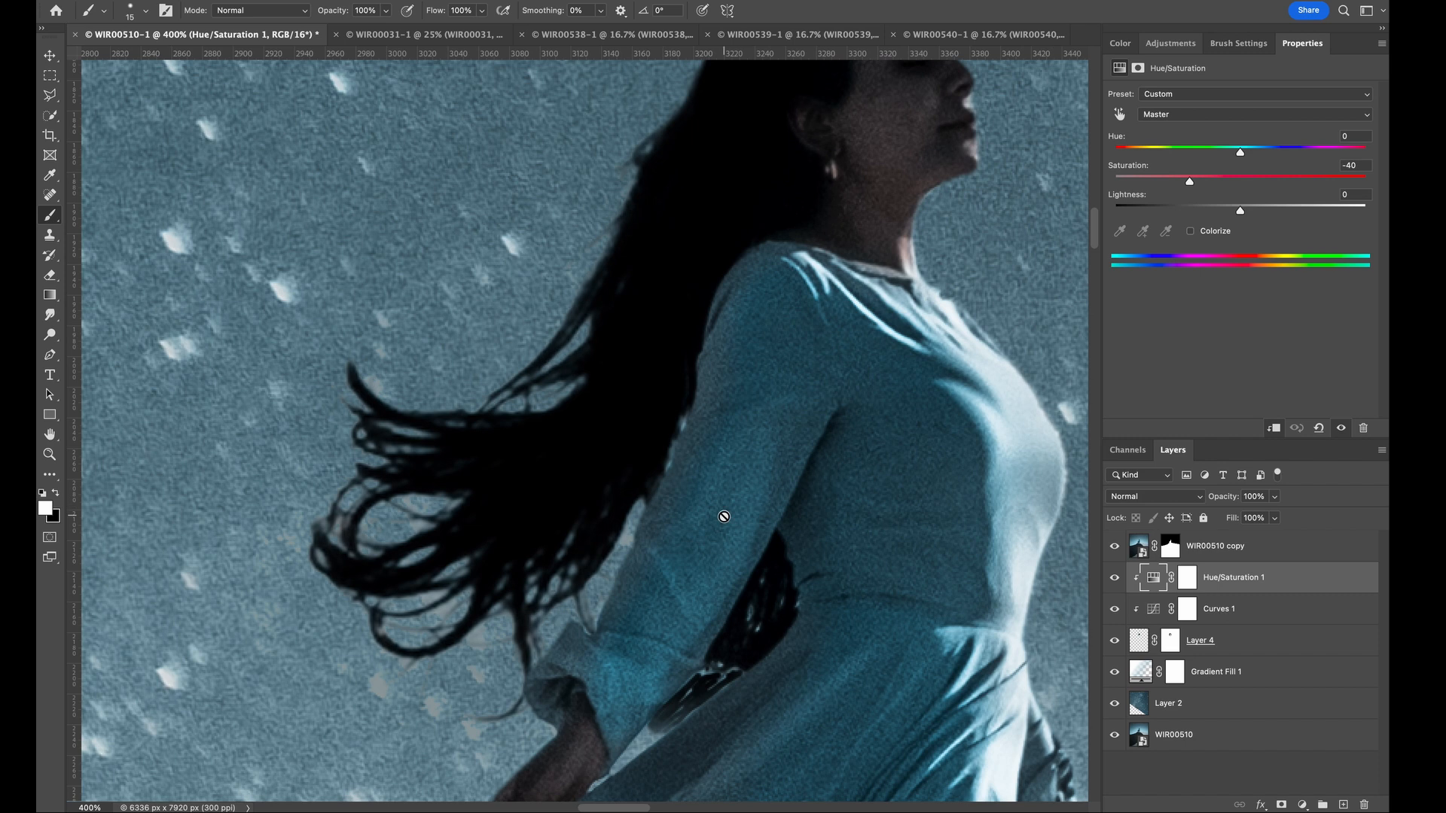
left_click(1188, 610)
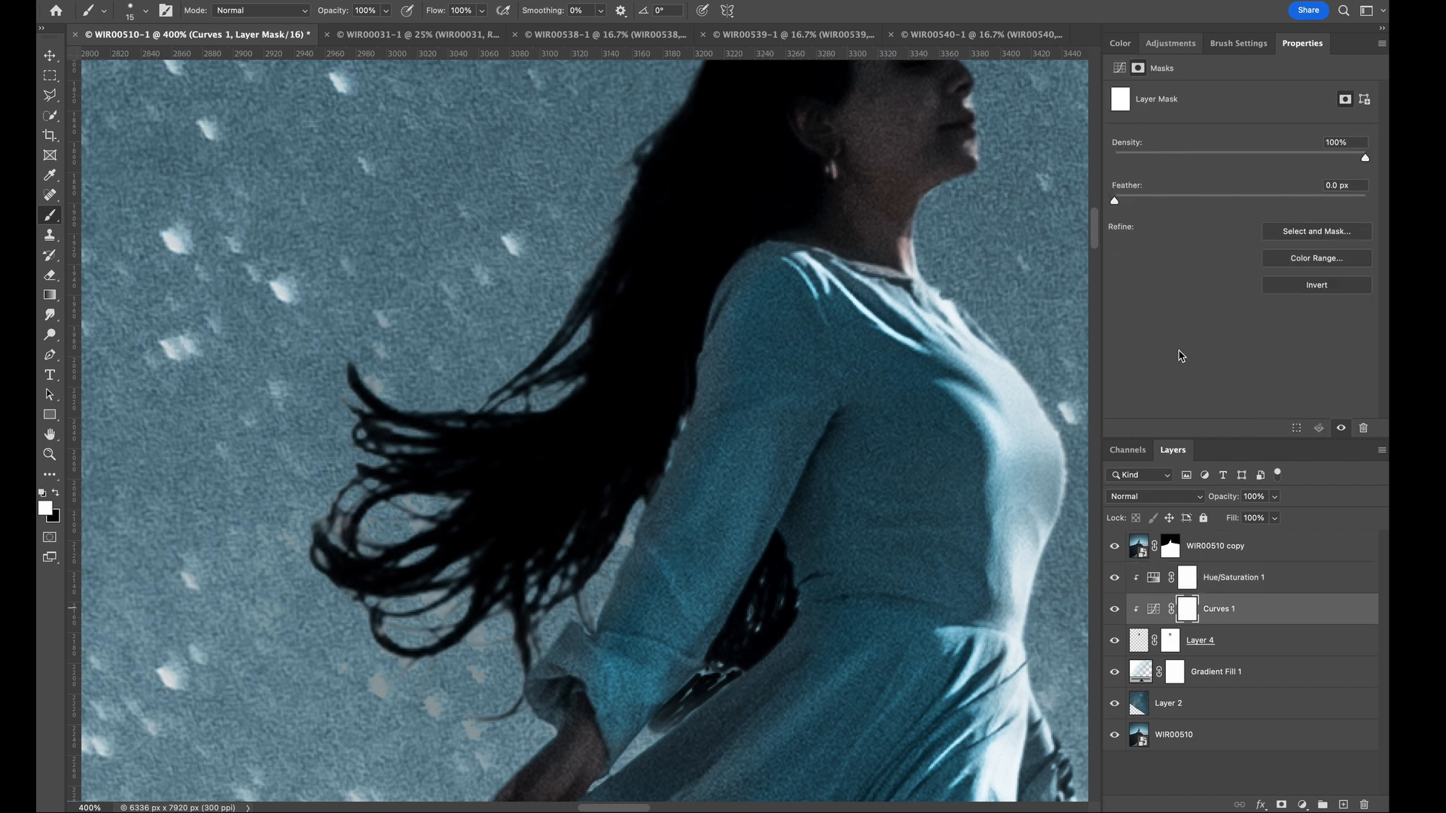
left_click(1153, 609)
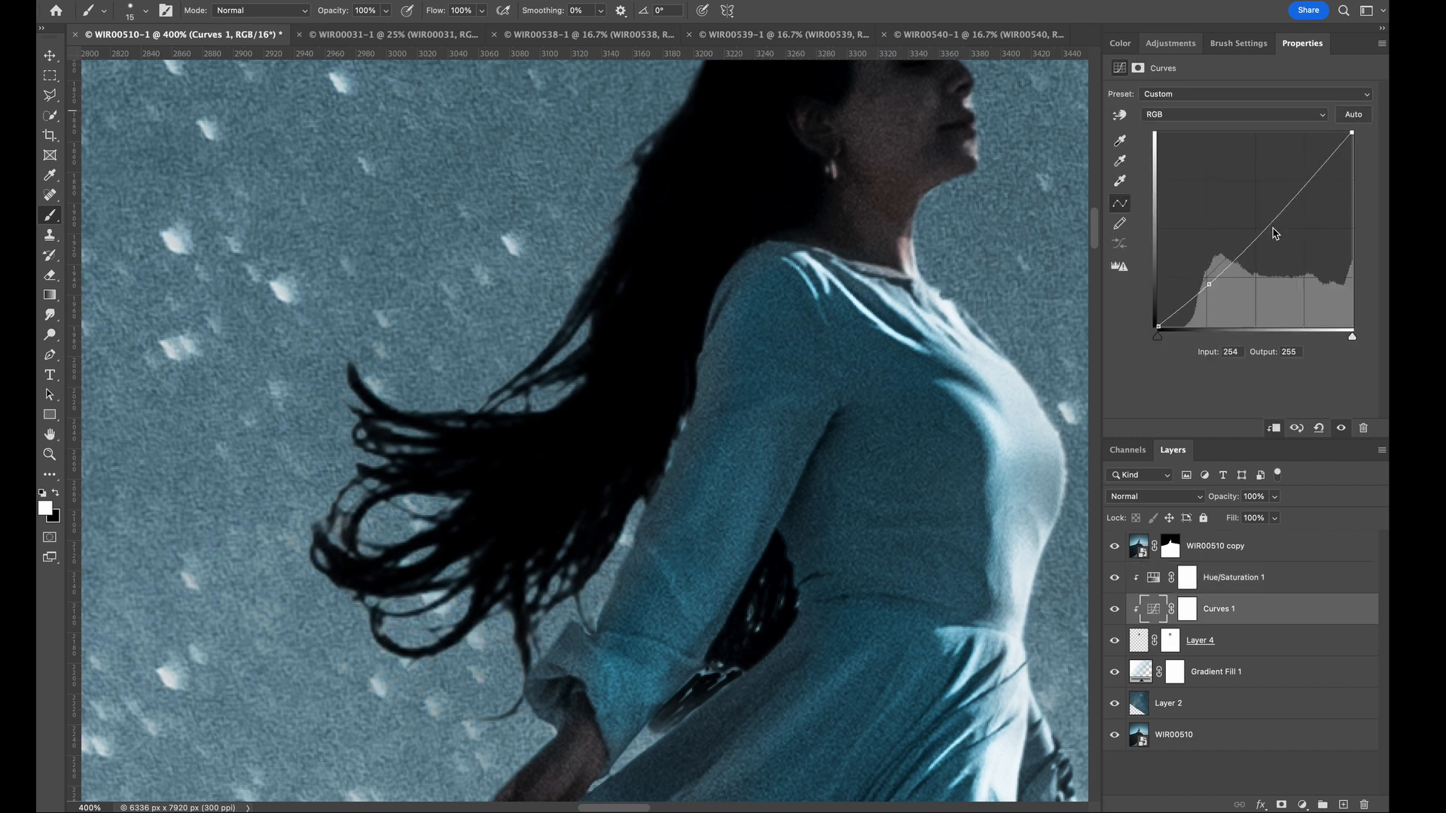
- Create a new layer at the top in Overlay mode and choose a saturated blue foreground color based on the sky
key("super+shift+n")
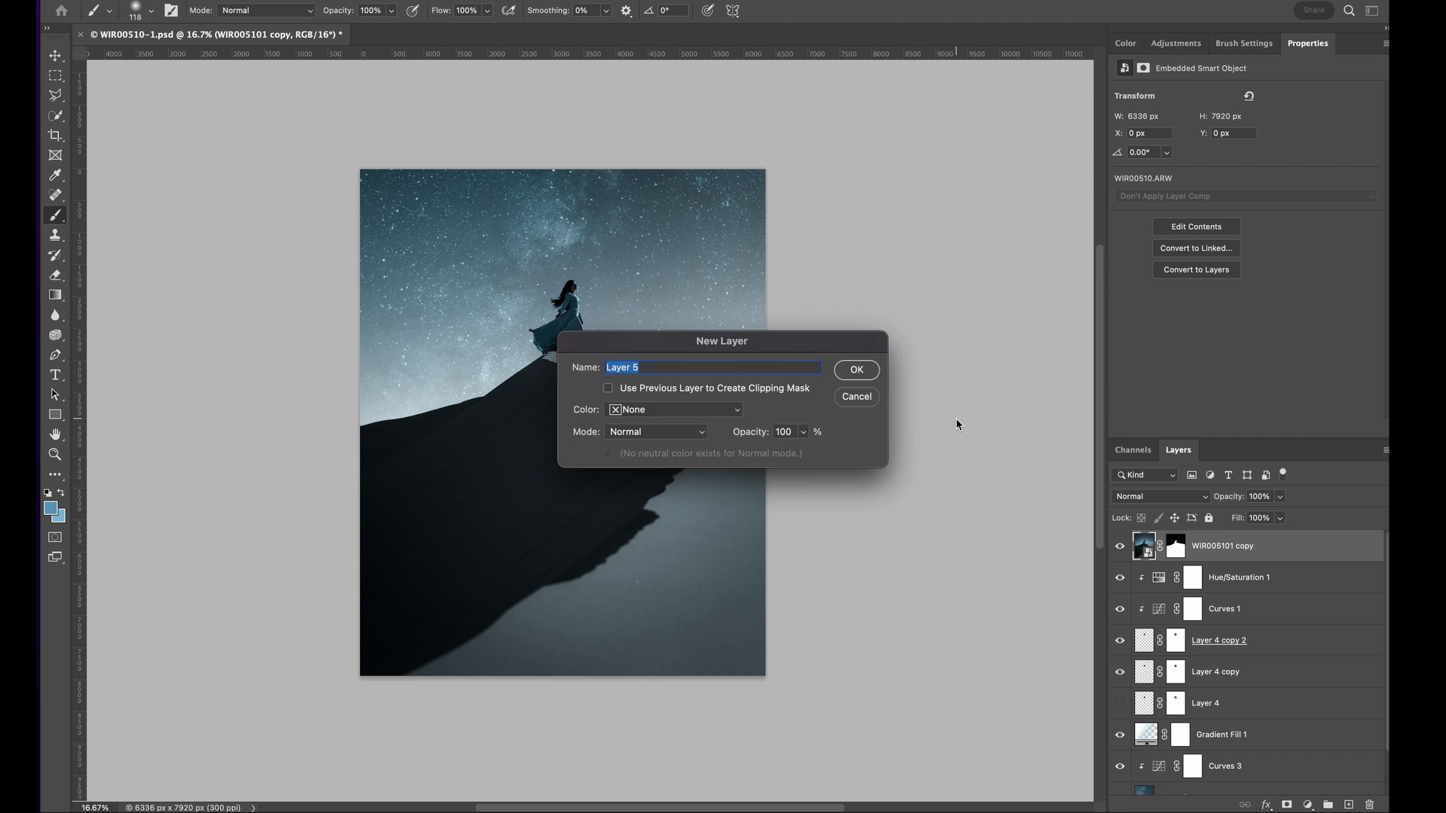
key("Return")
left_click(1160, 497)
left_click(1137, 692)
left_click(546, 195, "alt")
left_click(50, 510)
left_click(903, 454)
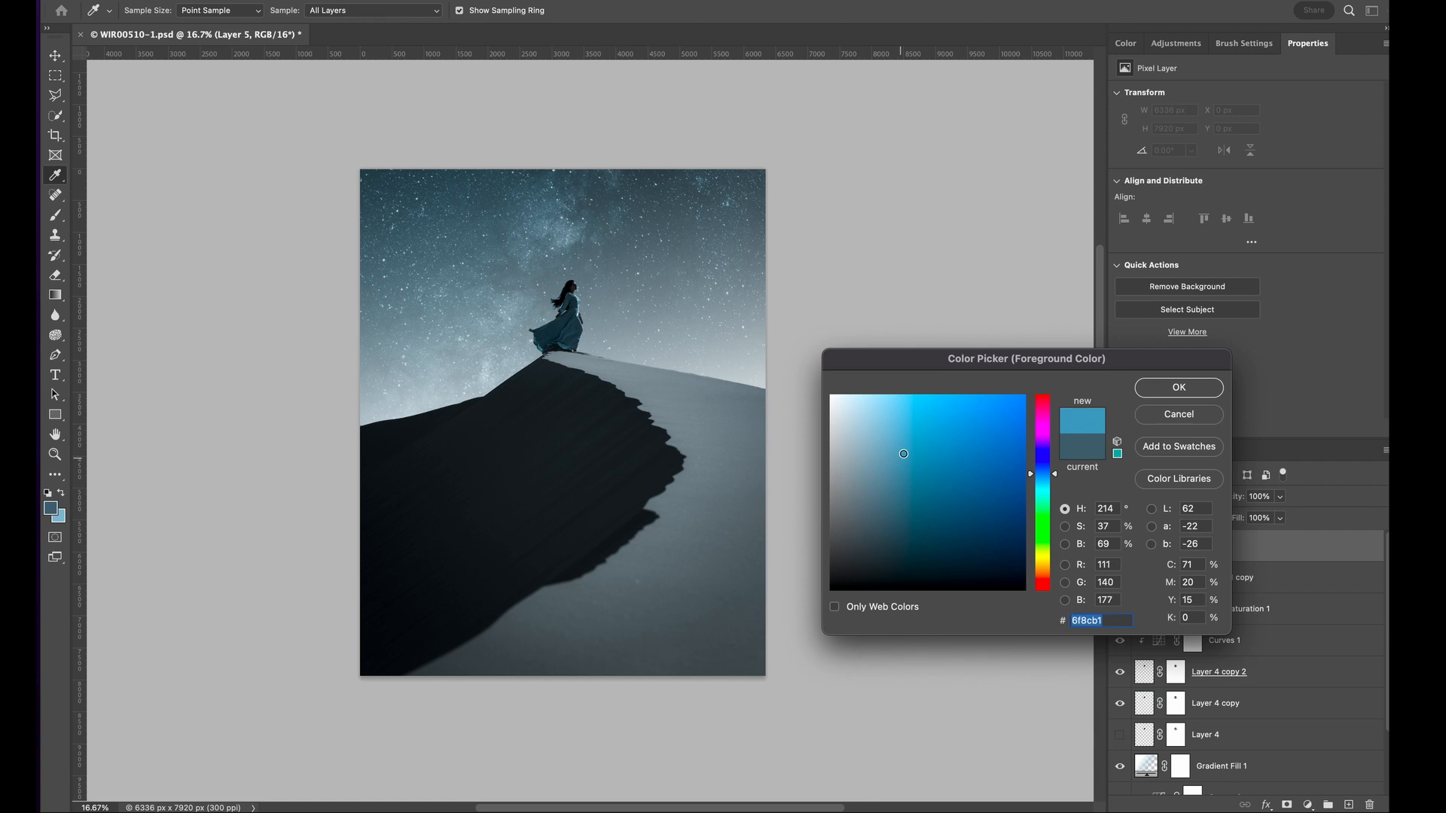
left_click(1152, 384)
- Set the soft round brush to 2120 px at 21% opacity while testing a blue stroke over the upper sky
left_click(391, 12)
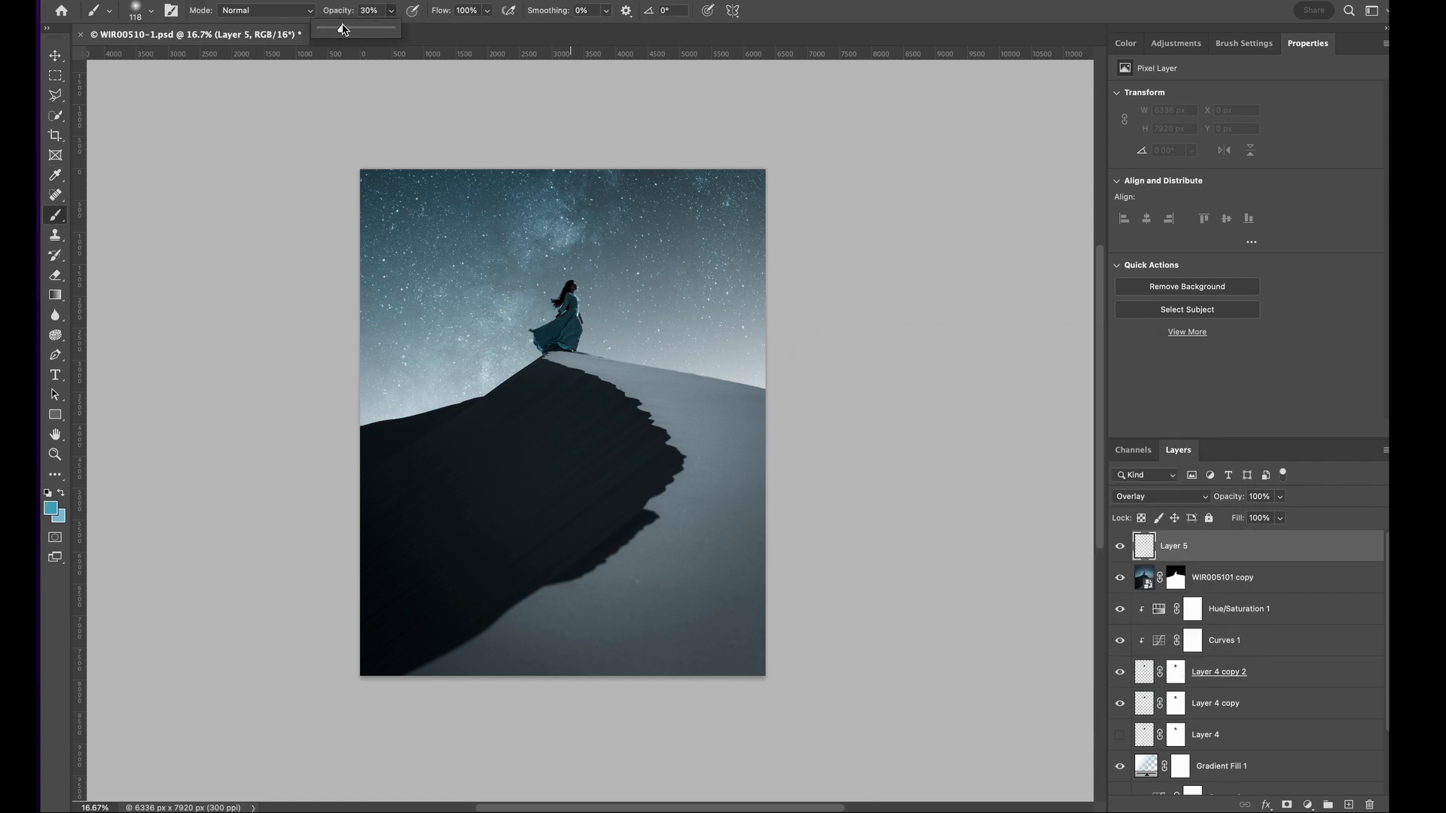
left_click(151, 10)
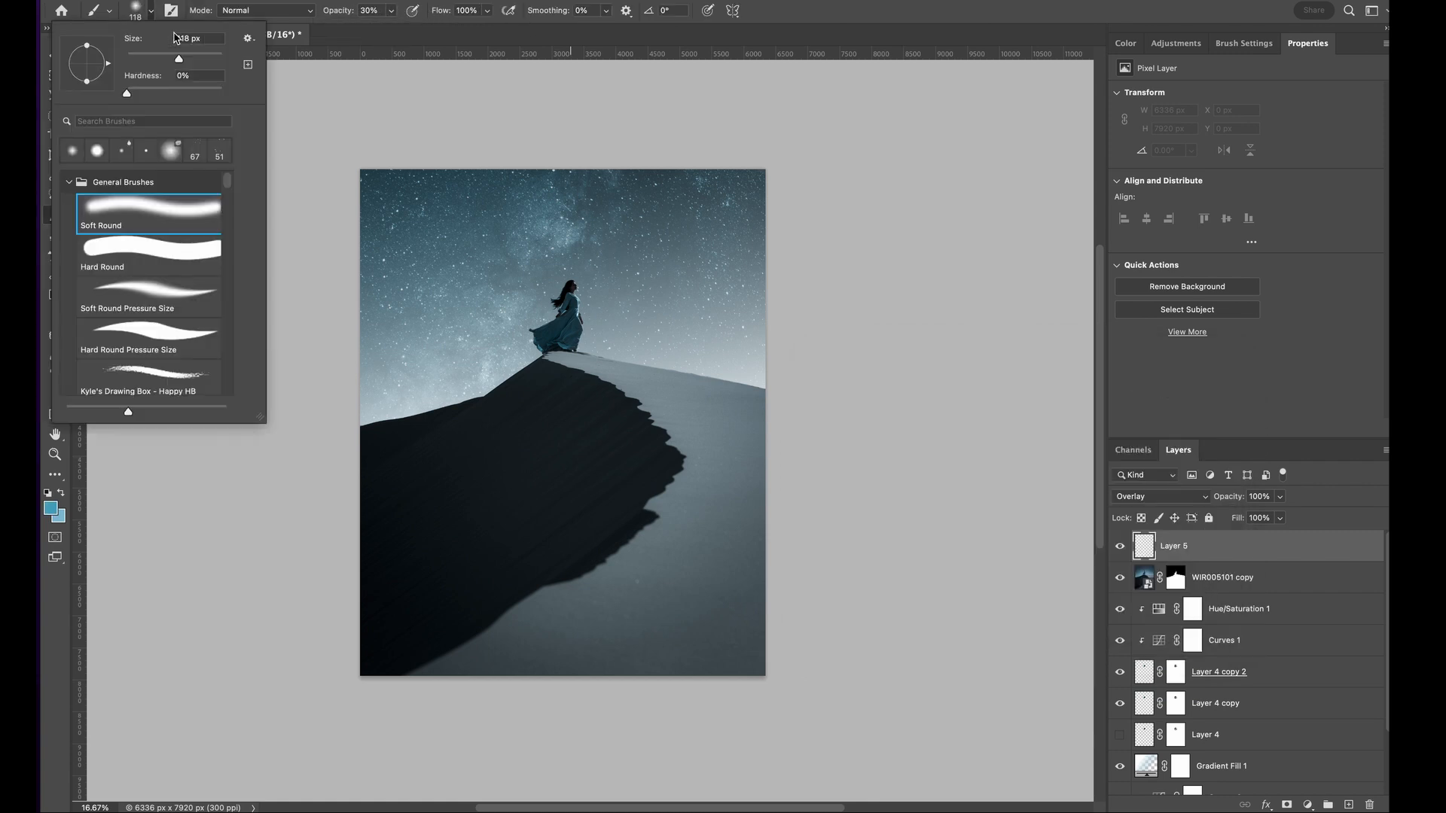
left_click_drag(588, 223, 725, 235)
left_click_drag(391, 12, 385, 32)
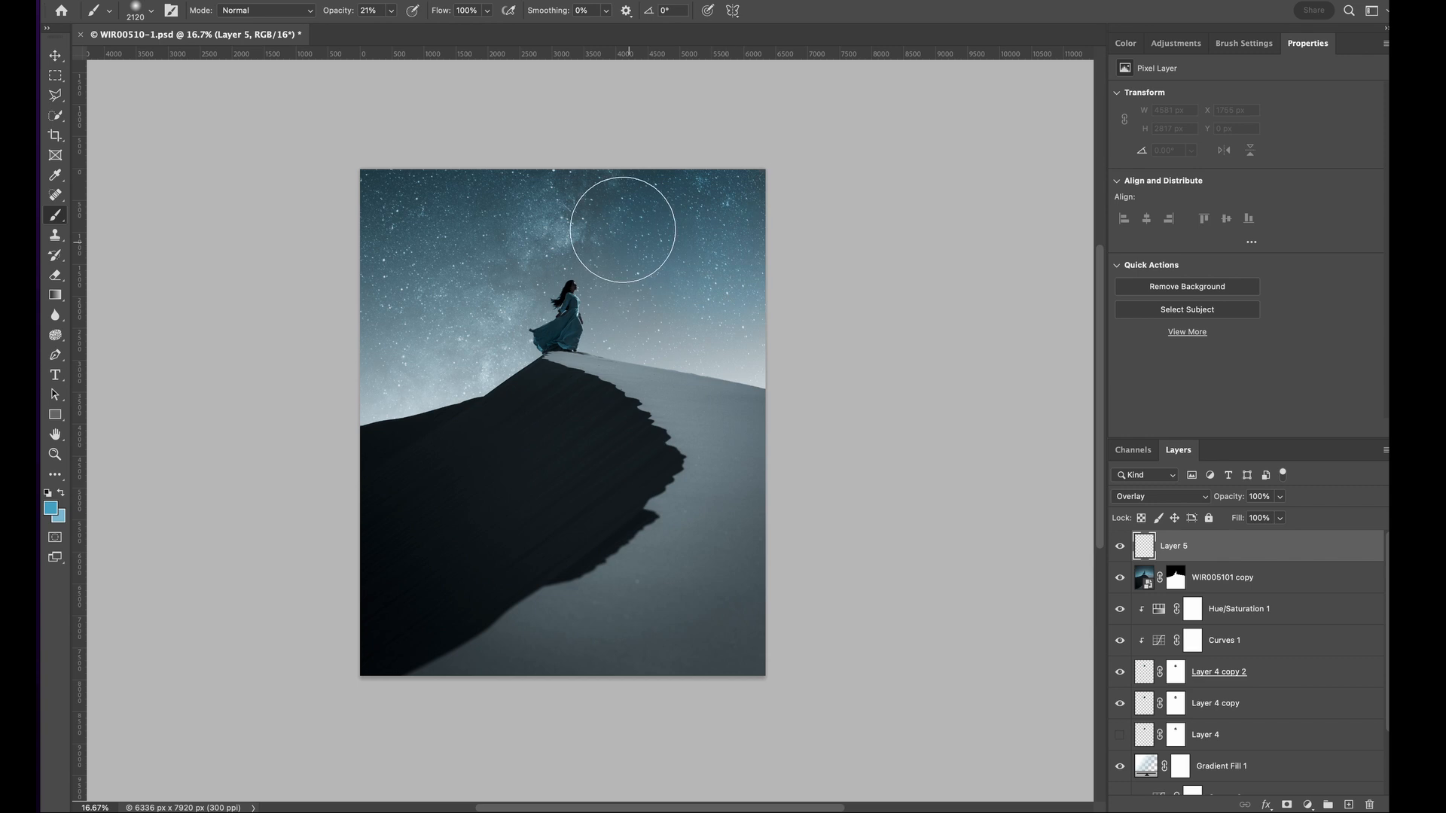
- Try painting blue over the sky beside the woman with the large soft brush, and undo the strokes
left_click_drag(364, 351, 561, 361)
key("super+z")
left_click(487, 11)
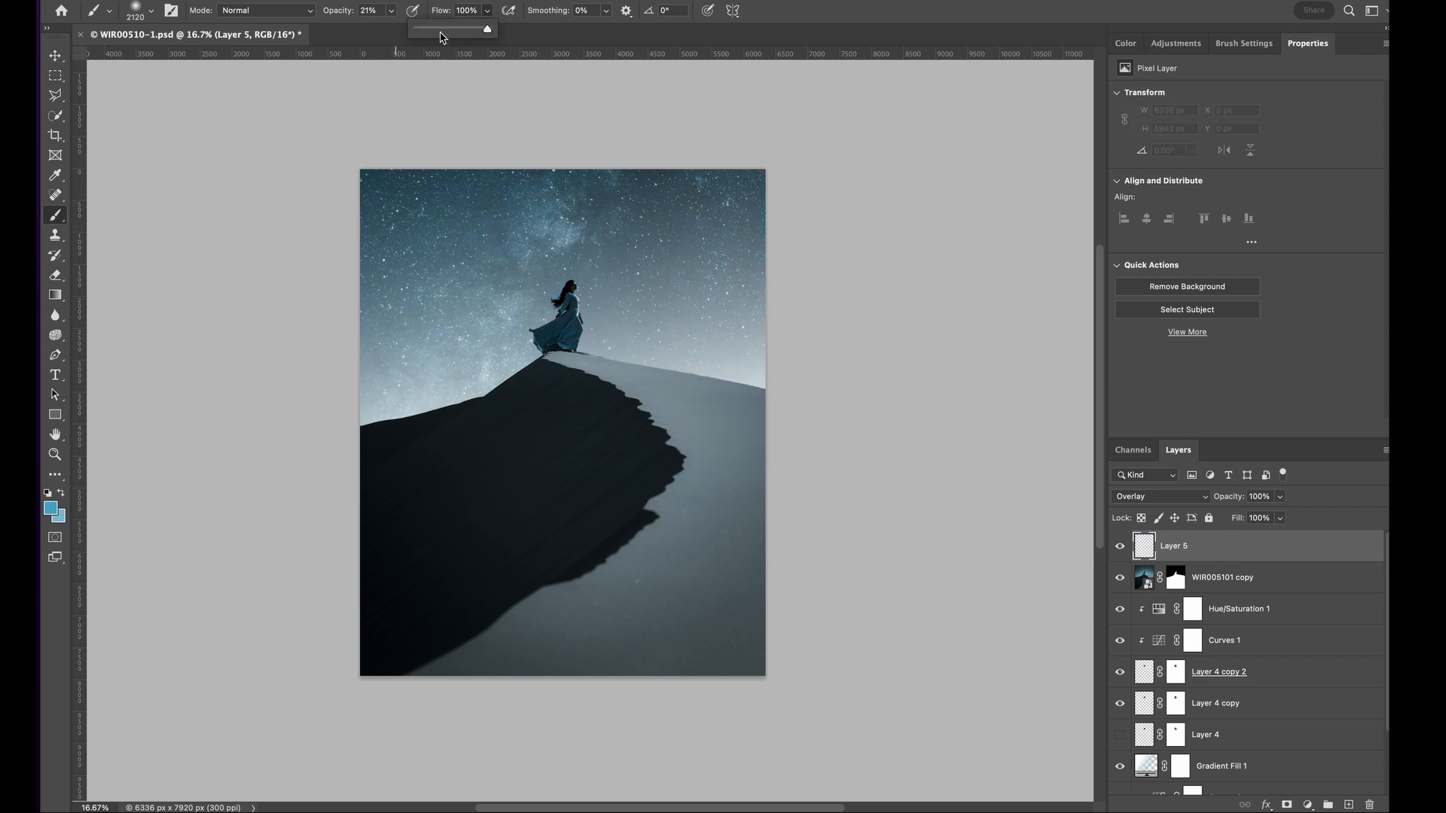
left_click_drag(652, 232, 578, 204)
key("super+z")
- Paint blue over the sky and the lit dune on the Overlay layer at 30% brush flow, adjusting the layer's opacity
left_click(487, 10)
left_click_drag(488, 35, 545, 35)
left_click_drag(616, 226, 610, 218)
left_click(488, 10)
left_click_drag(1279, 496, 1232, 518)
mouse_move(719, 279)
left_mouse_down()
mouse_move(707, 273)
mouse_move(770, 214)
mouse_move(418, 361)
mouse_move(654, 332)
mouse_move(660, 413)
left_mouse_up()
left_click_drag(1279, 497, 1294, 516)
mouse_move(650, 345)
left_mouse_down()
mouse_move(638, 486)
mouse_move(613, 549)
mouse_move(655, 591)
mouse_move(568, 323)
mouse_move(625, 181)
mouse_move(732, 343)
mouse_move(725, 525)
mouse_move(592, 132)
left_mouse_up()
- Choose a brighter light blue foreground color and reduce the Overlay layer's opacity to 35%
left_click(51, 508)
left_click(887, 411)
left_click(1150, 387)
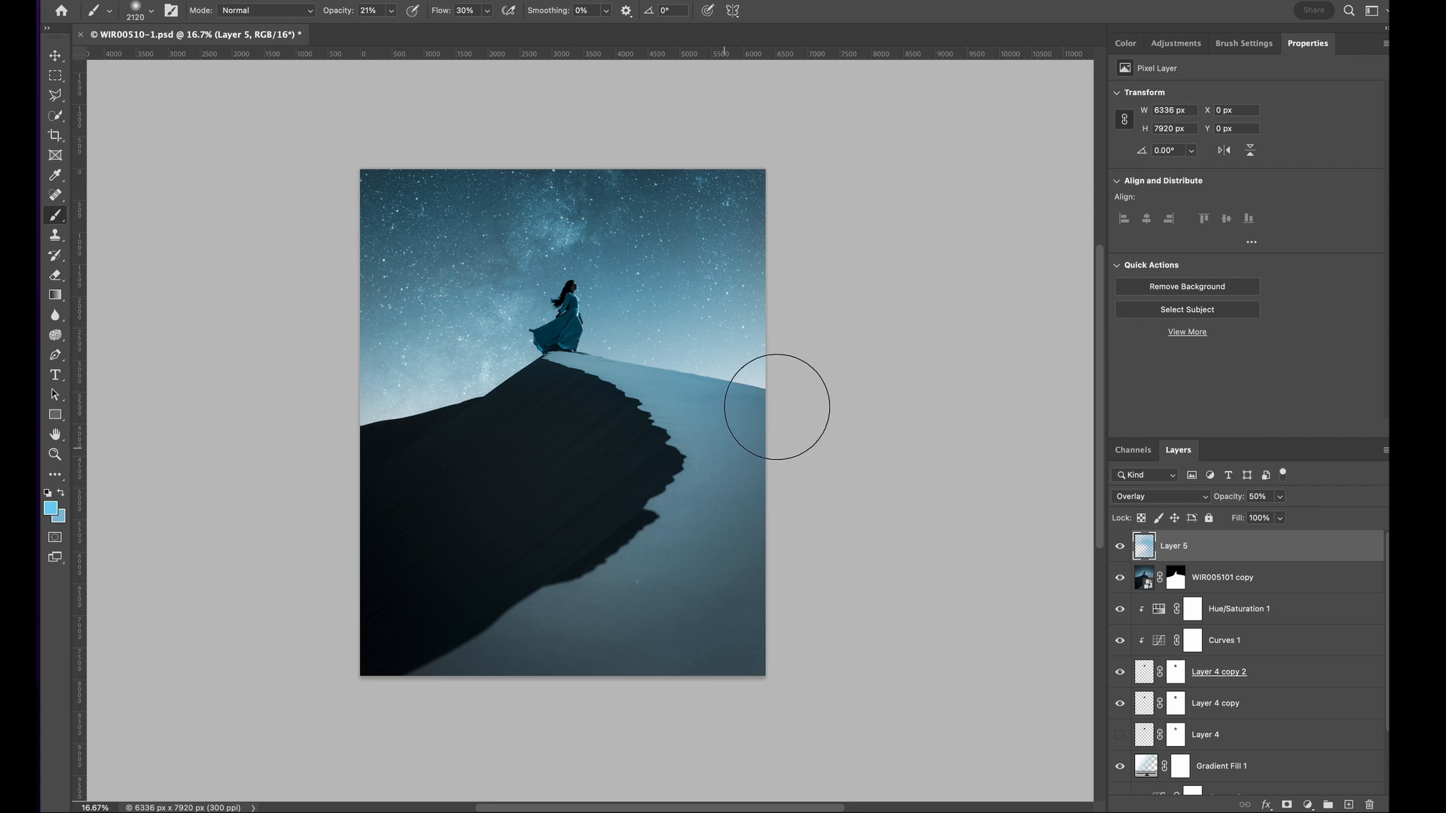
left_click(1280, 497)
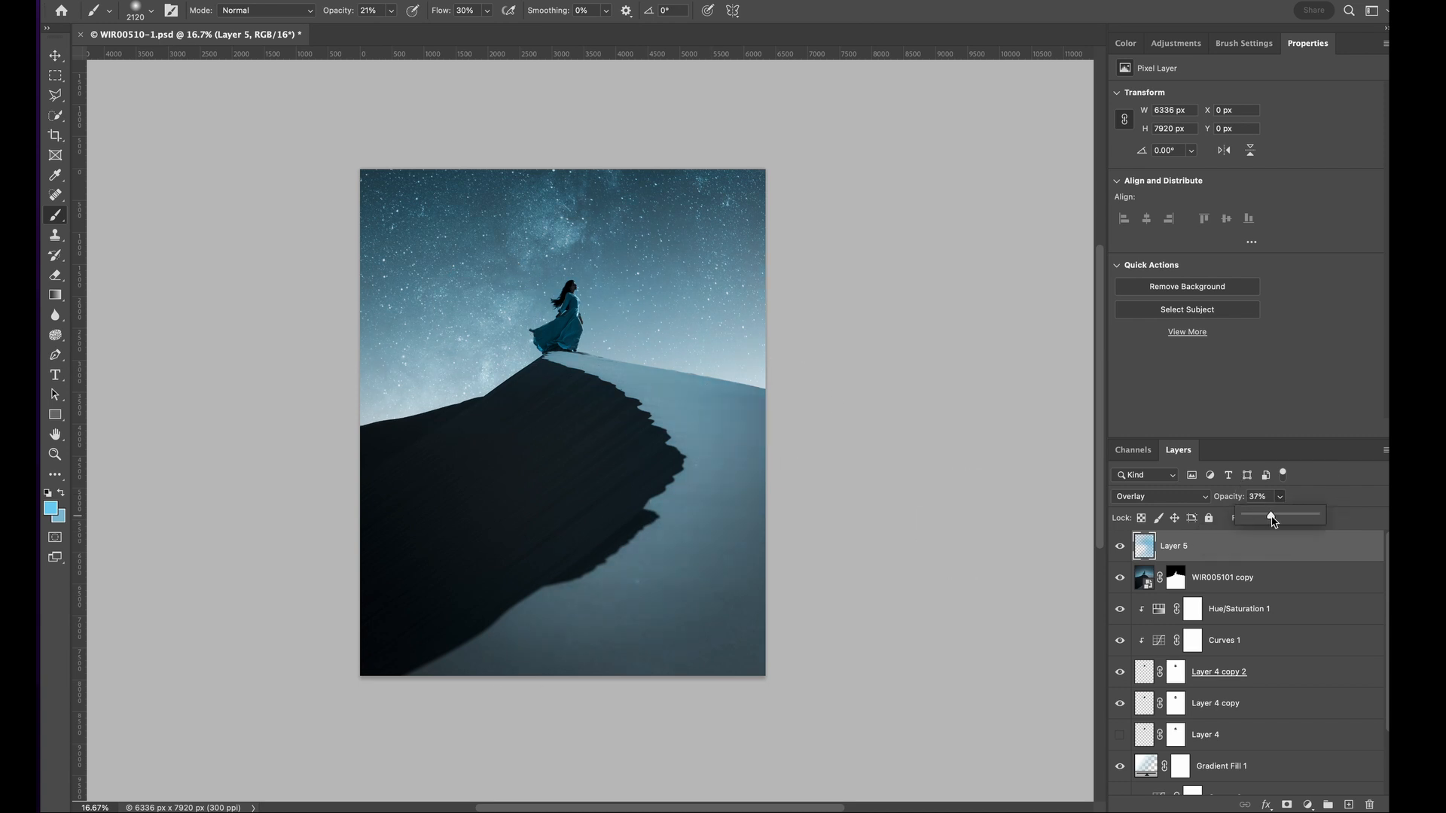
left_click(1299, 621)
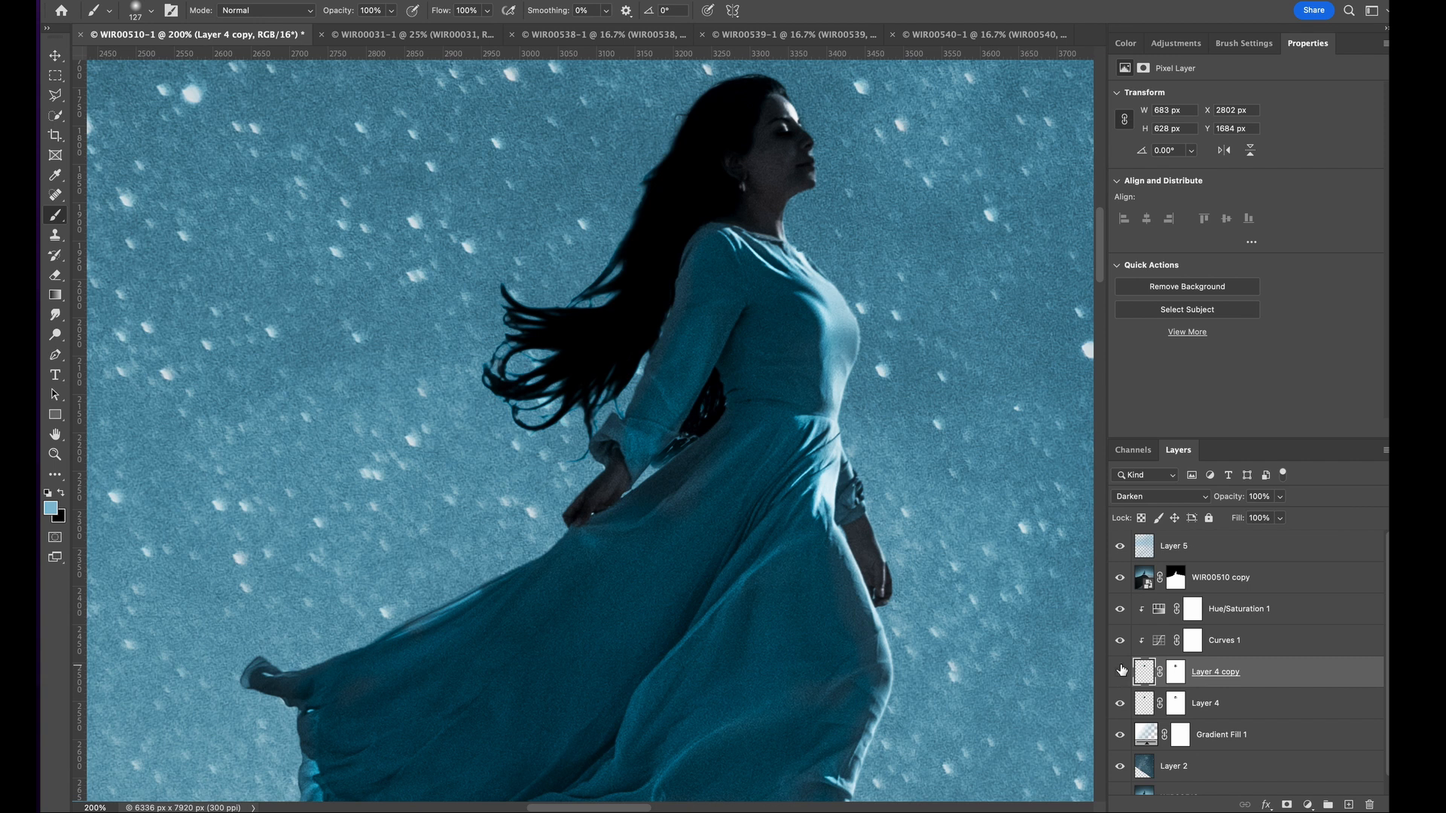
- Hide the Layer 4 copy and apply a Path Blur at 10% speed to Layer 4, with blur paths following the flowing hair strands
left_click(1120, 671)
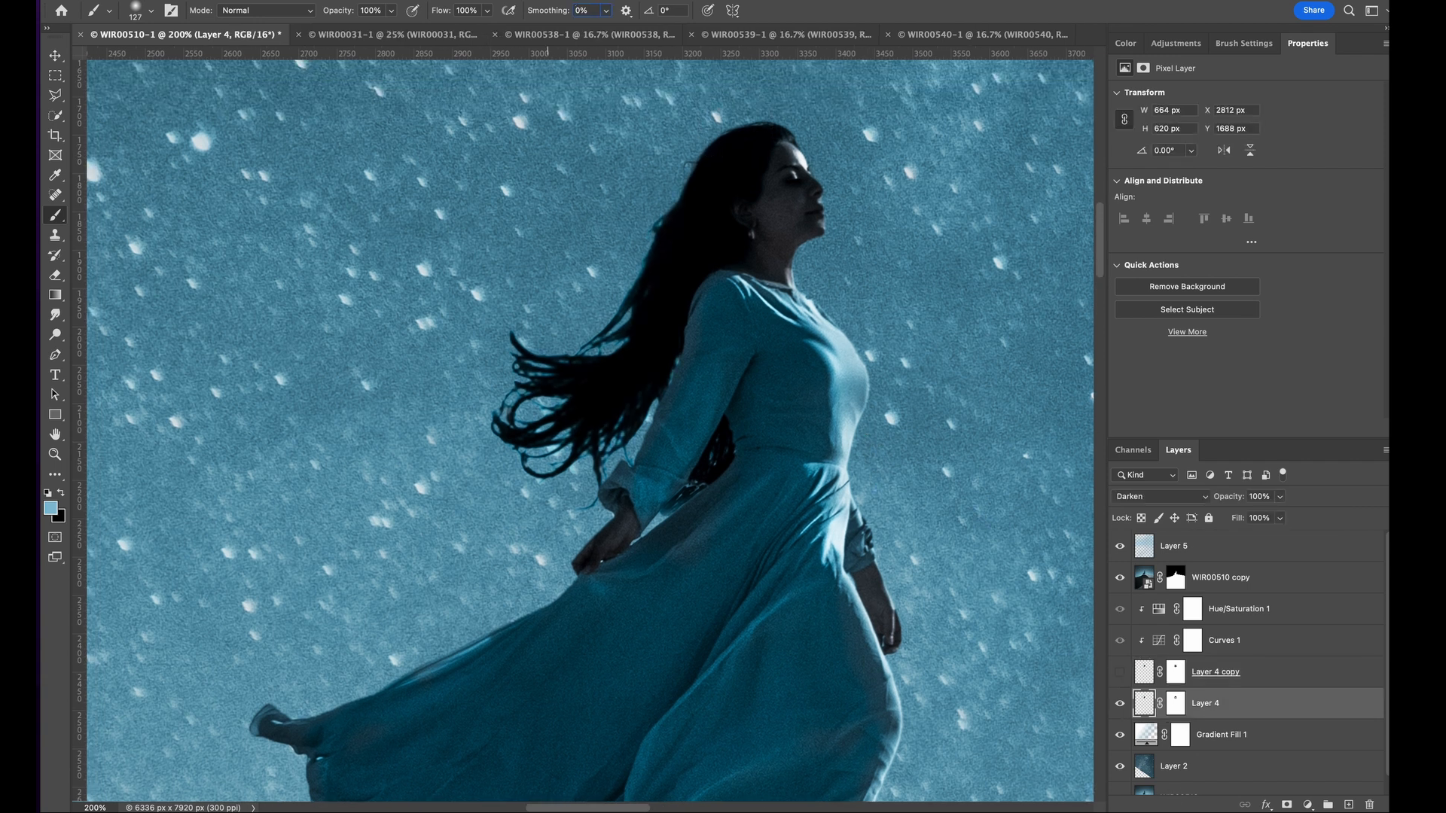
left_click(391, 1)
mouse_move(477, 189)
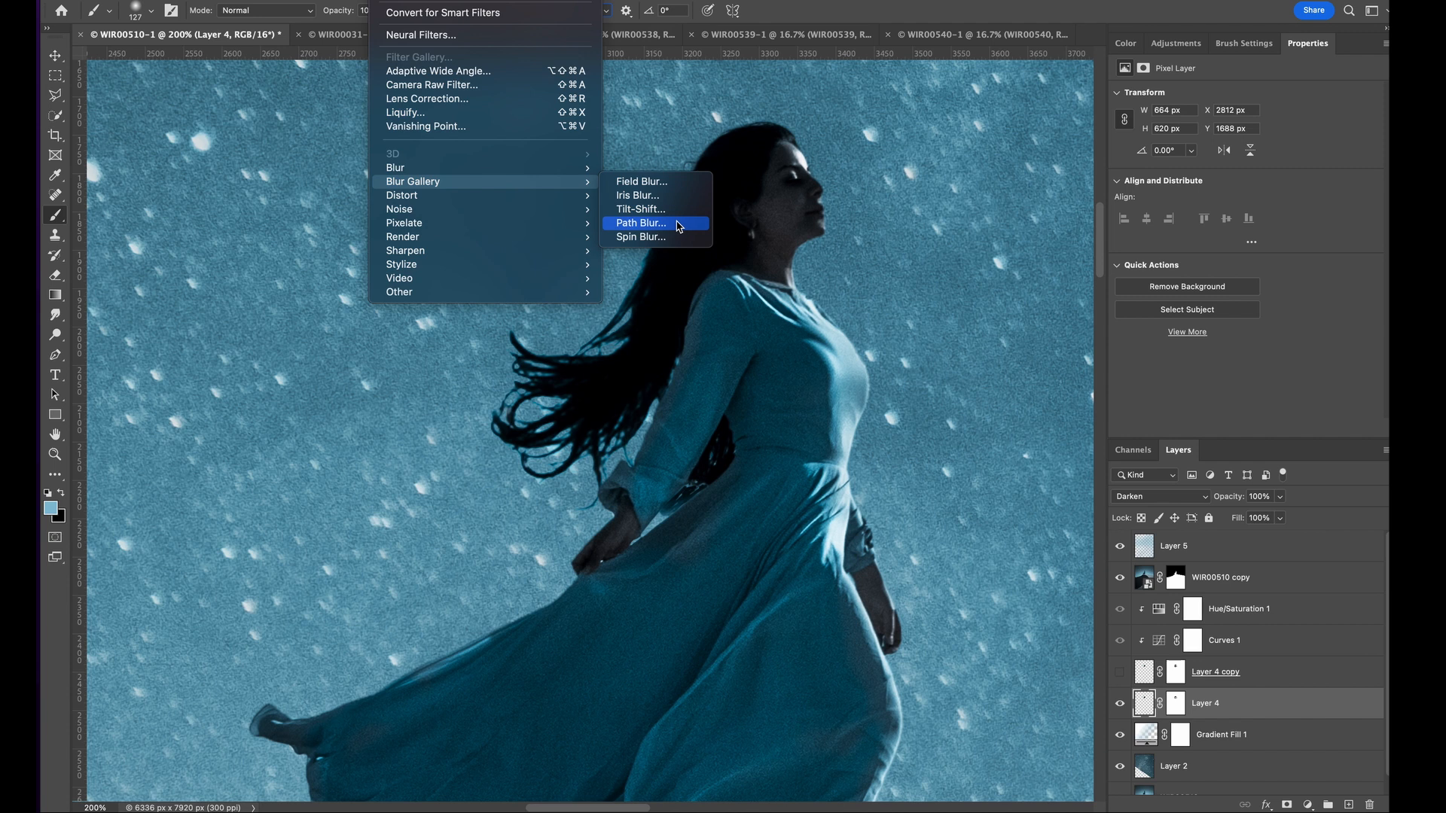
left_click(677, 223)
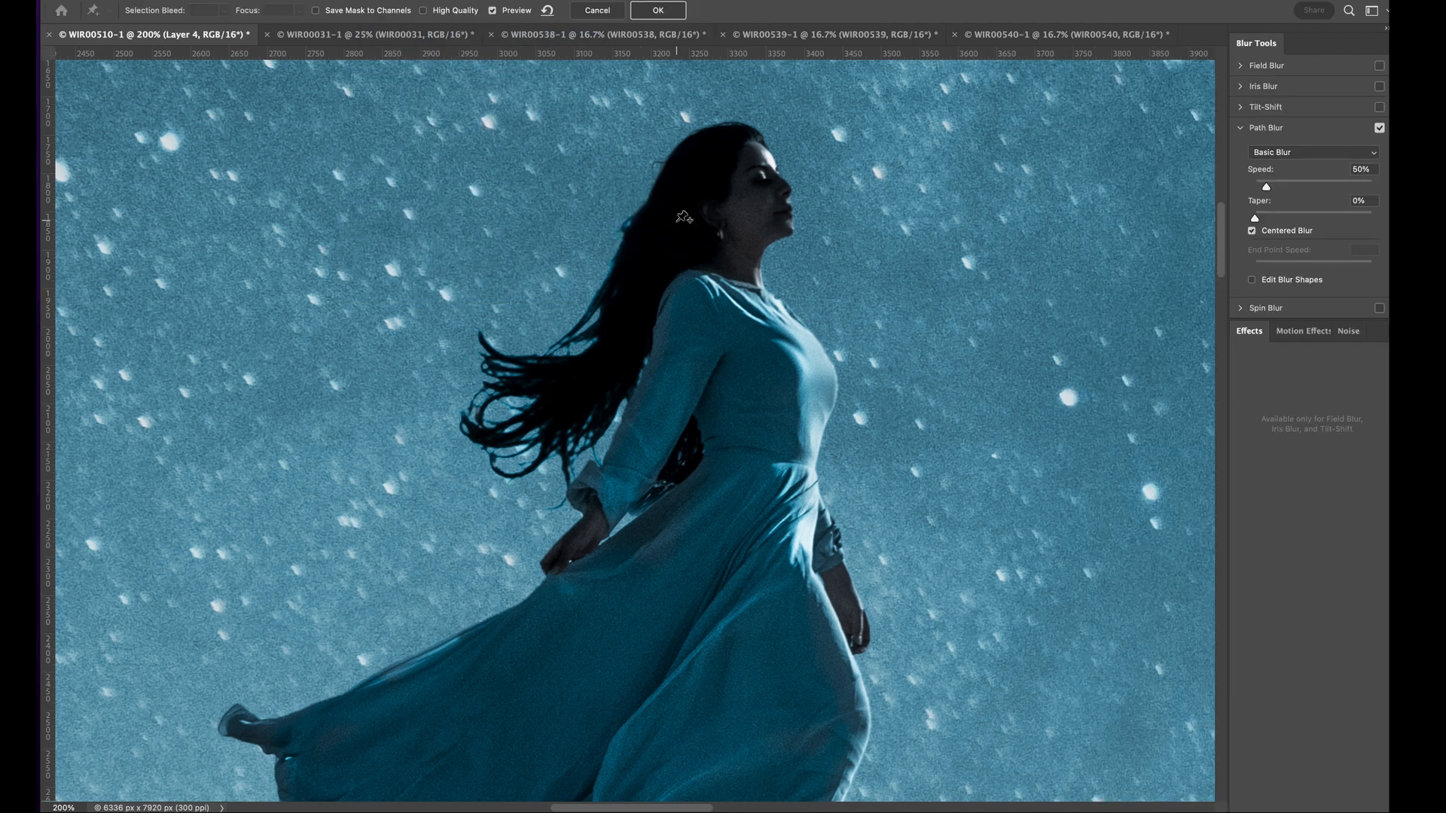
left_click(546, 13)
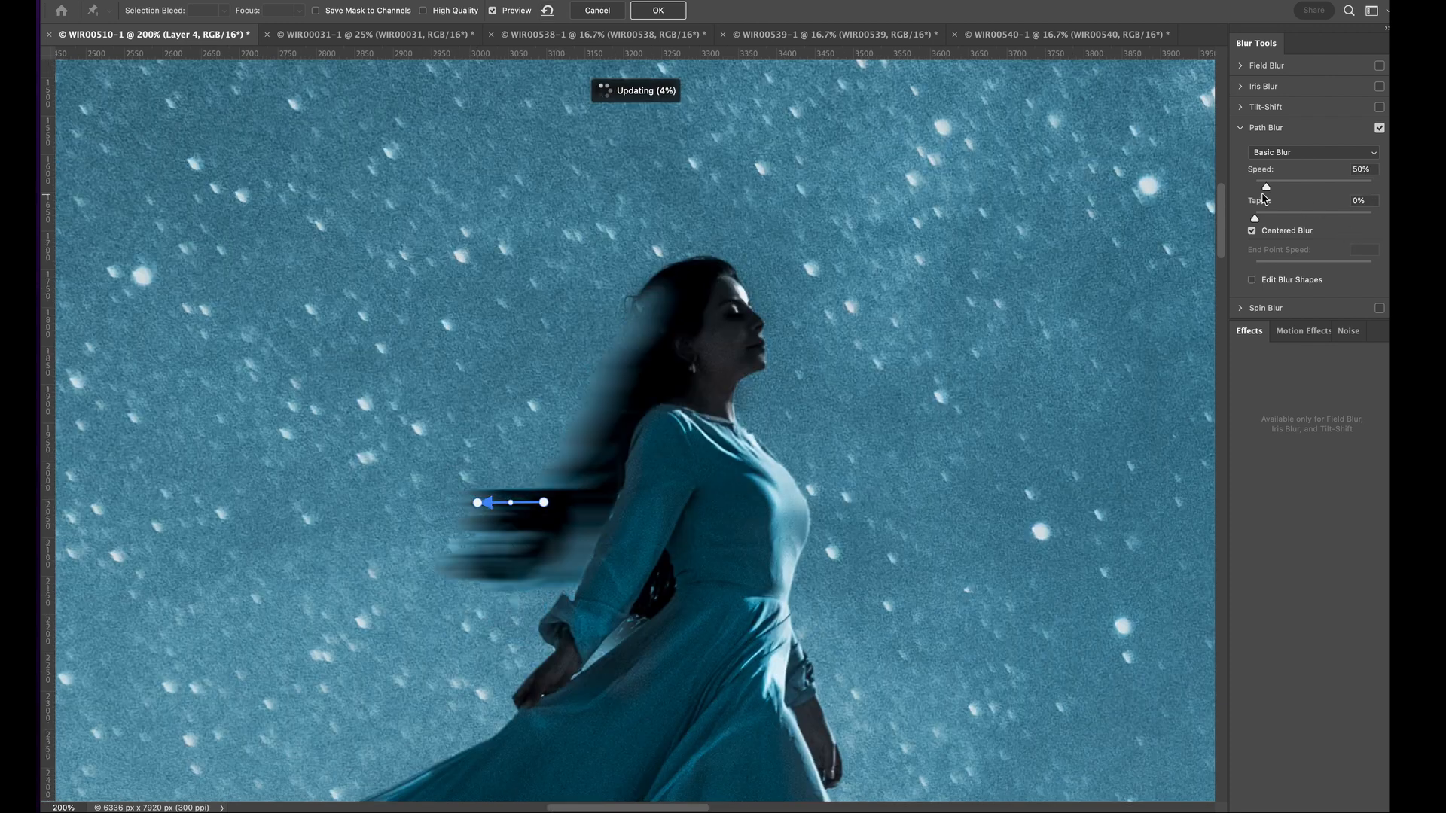
left_click_drag(1266, 187, 1212, 178)
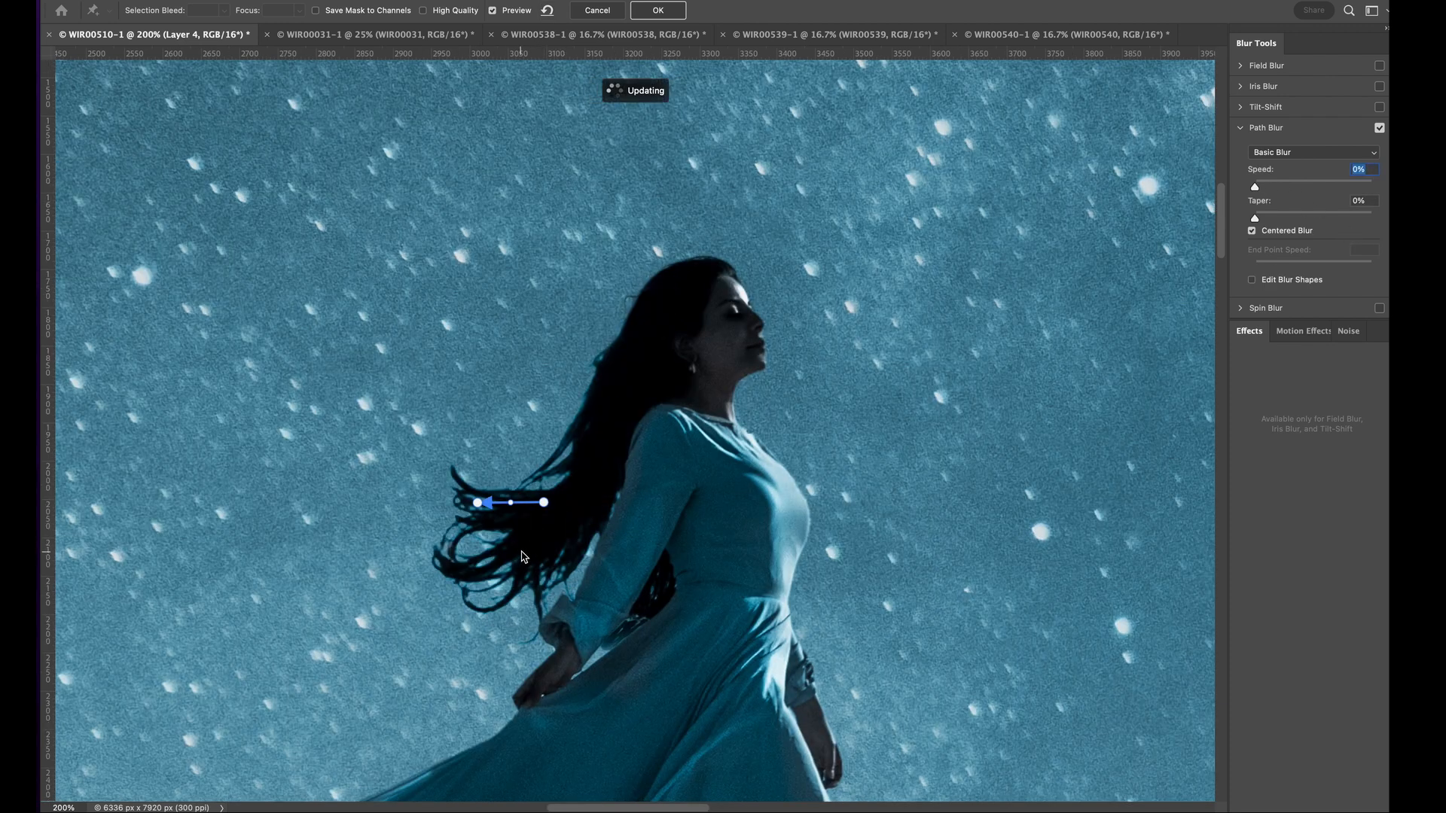
mouse_move(532, 534)
left_mouse_down()
mouse_move(449, 567)
mouse_move(525, 613)
left_mouse_up()
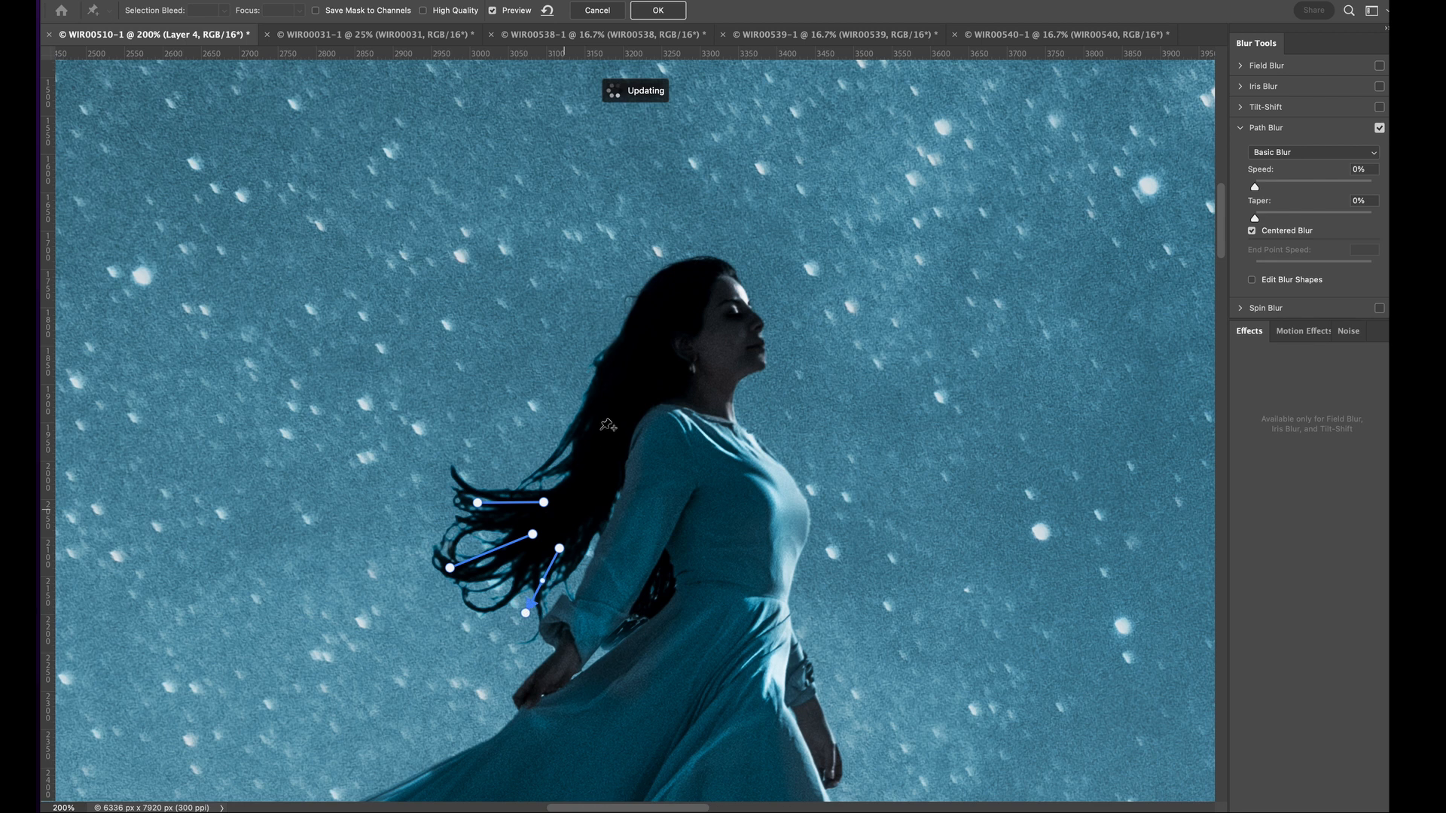
left_click(1258, 189)
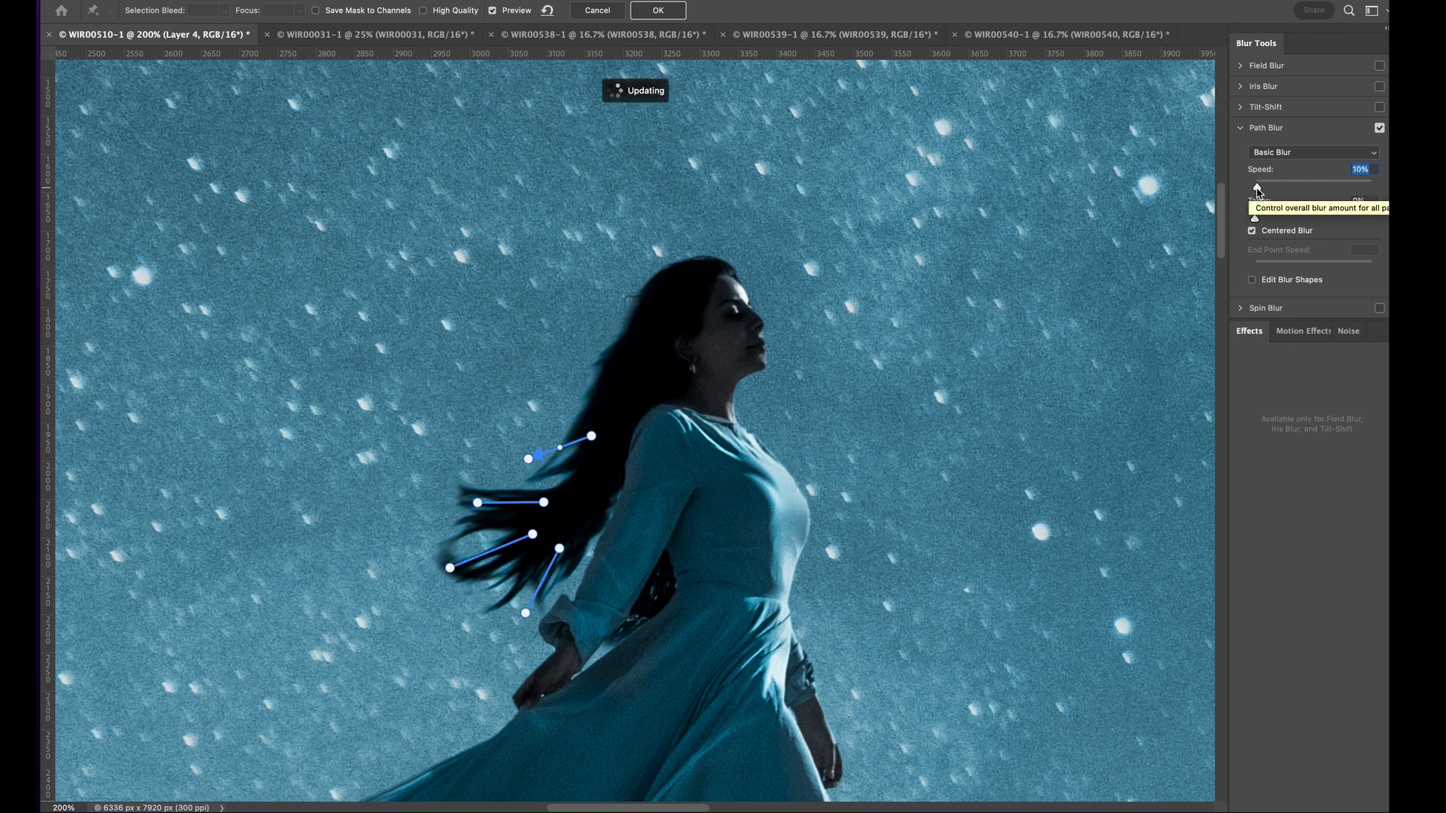
left_click(656, 10)
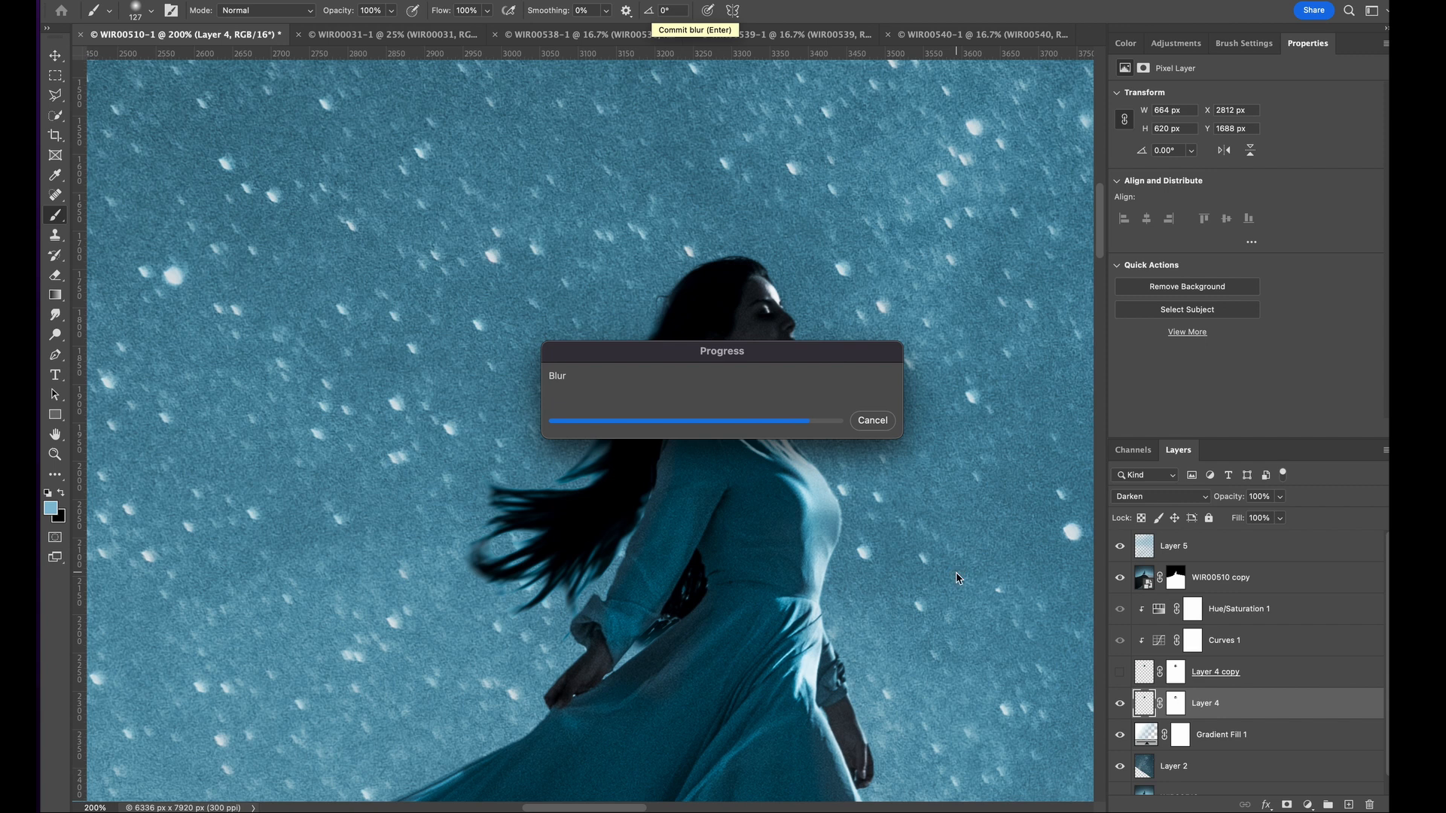
- Paint on the masks of Layer 4 and its copy along the hair behind the shoulder and sleeve to blend the blurred strands
left_click(1176, 701)
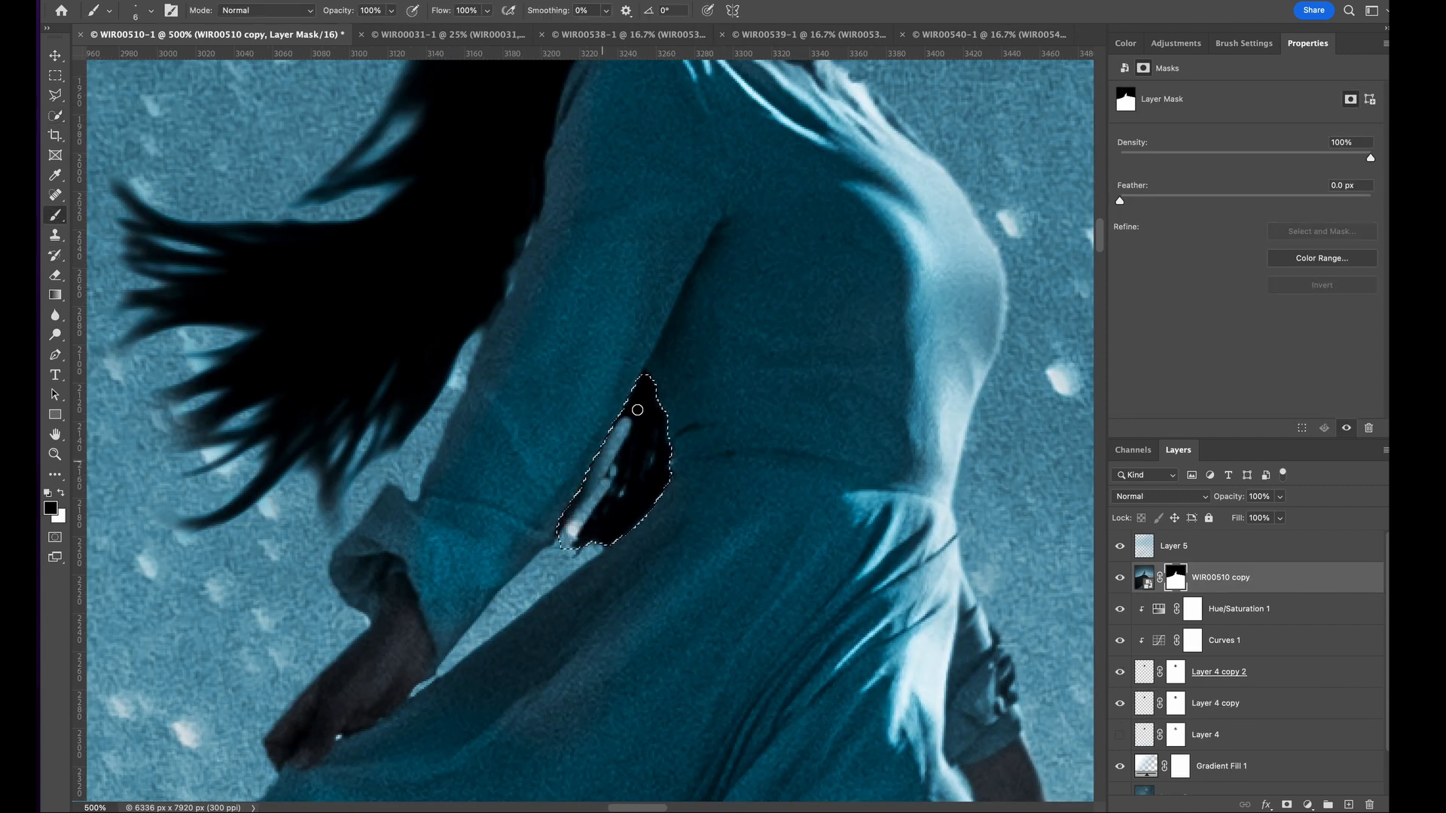
mouse_move(638, 410)
left_mouse_down()
mouse_move(624, 507)
mouse_move(584, 537)
left_mouse_up()
left_click(1175, 671)
mouse_move(585, 488)
left_mouse_down()
mouse_move(624, 415)
mouse_move(565, 526)
left_mouse_up()
left_click(55, 75)
left_click(589, 482)
key("b")
left_click(1175, 703)
left_click_drag(604, 448, 563, 524)
- Tidy the WIR00510 copy layer's mask around the gap between the woman's arm and waist with a 6 px brush
left_click(1176, 578)
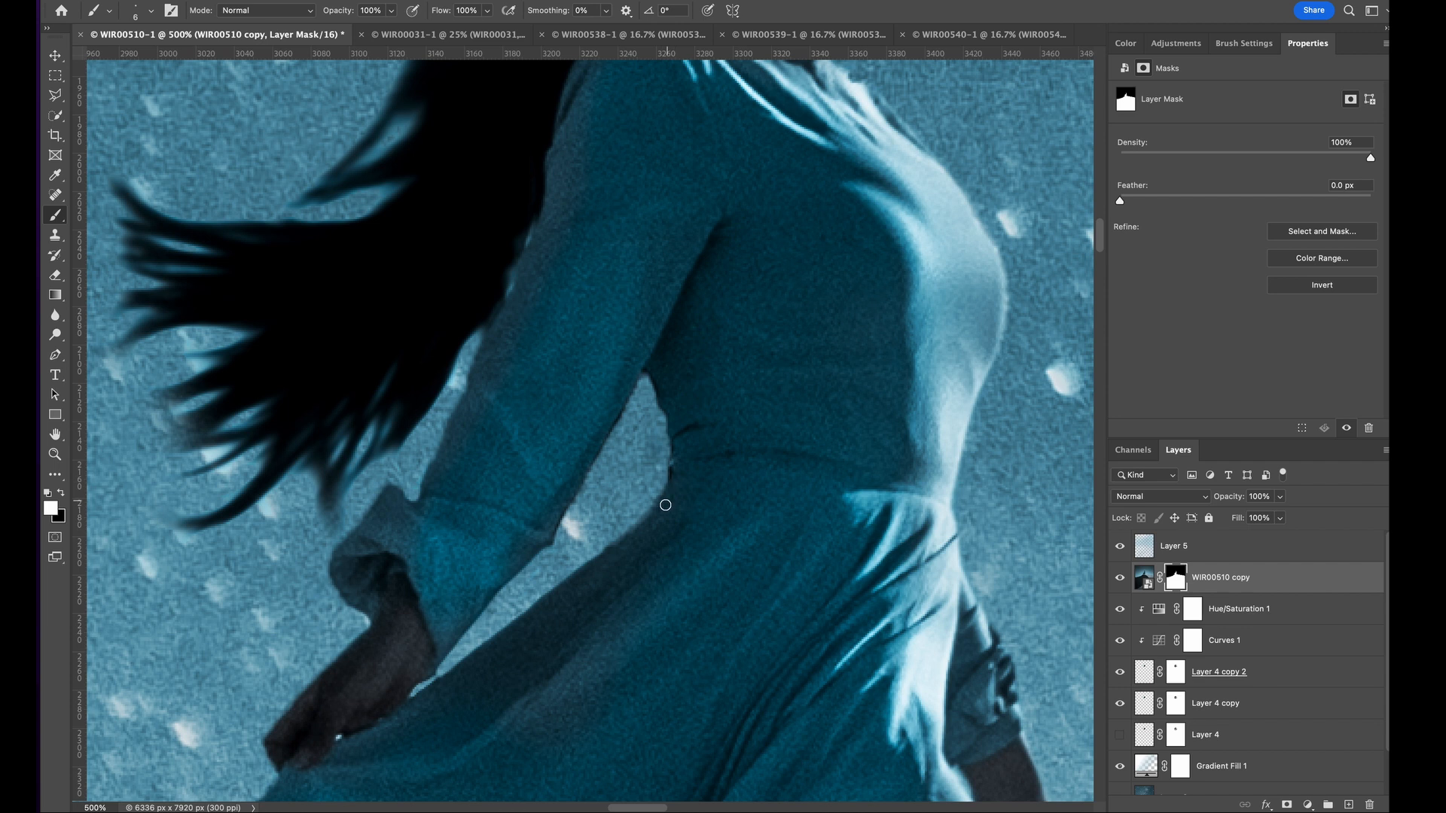
key("x")
scroll(604, 559, "up", 1)
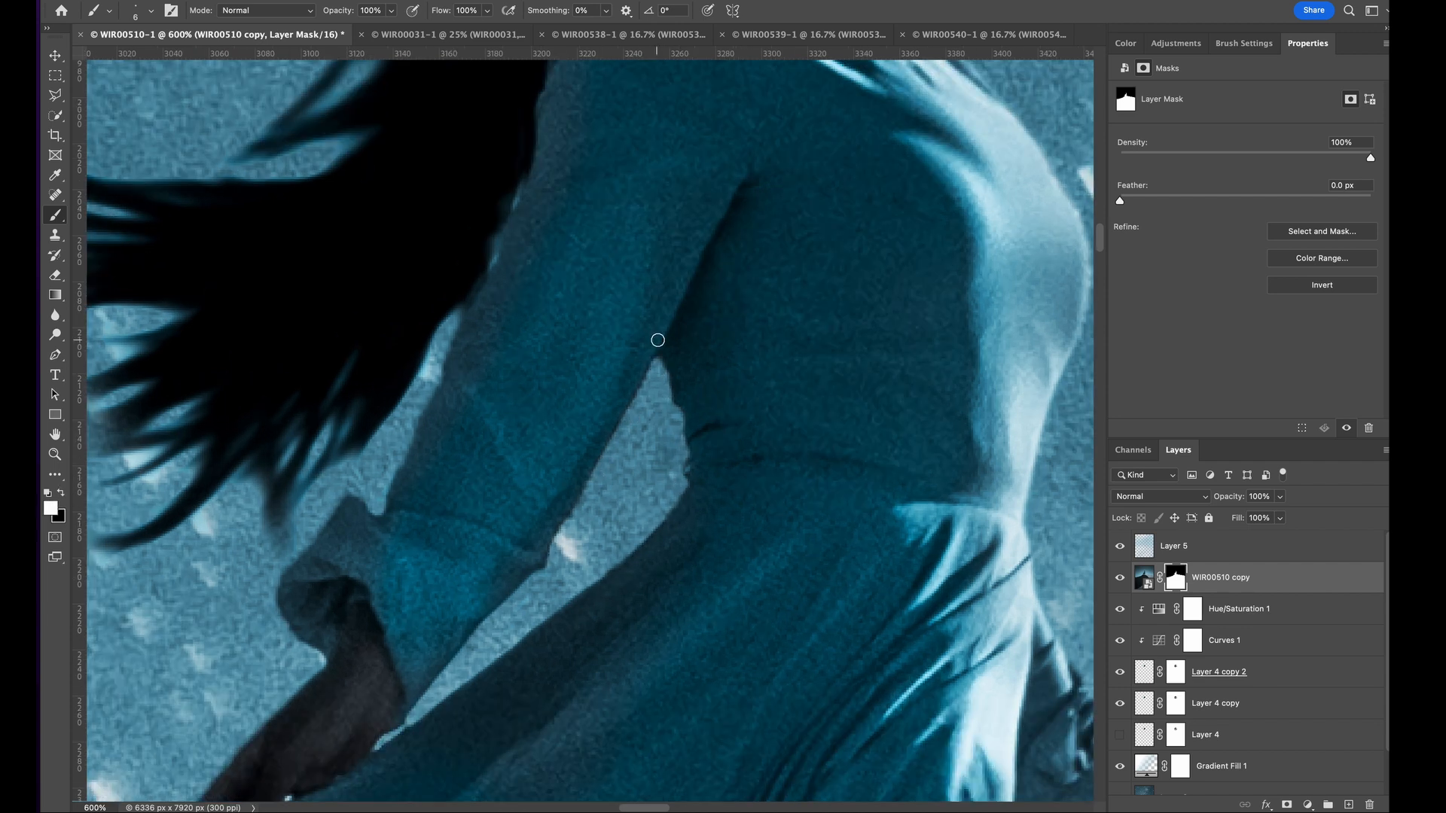
scroll(644, 360, "down", 10)
- Add a Curves adjustment directly below Layer 5 and pull its highlights and midtones down to darken the scene
left_click(1141, 548)
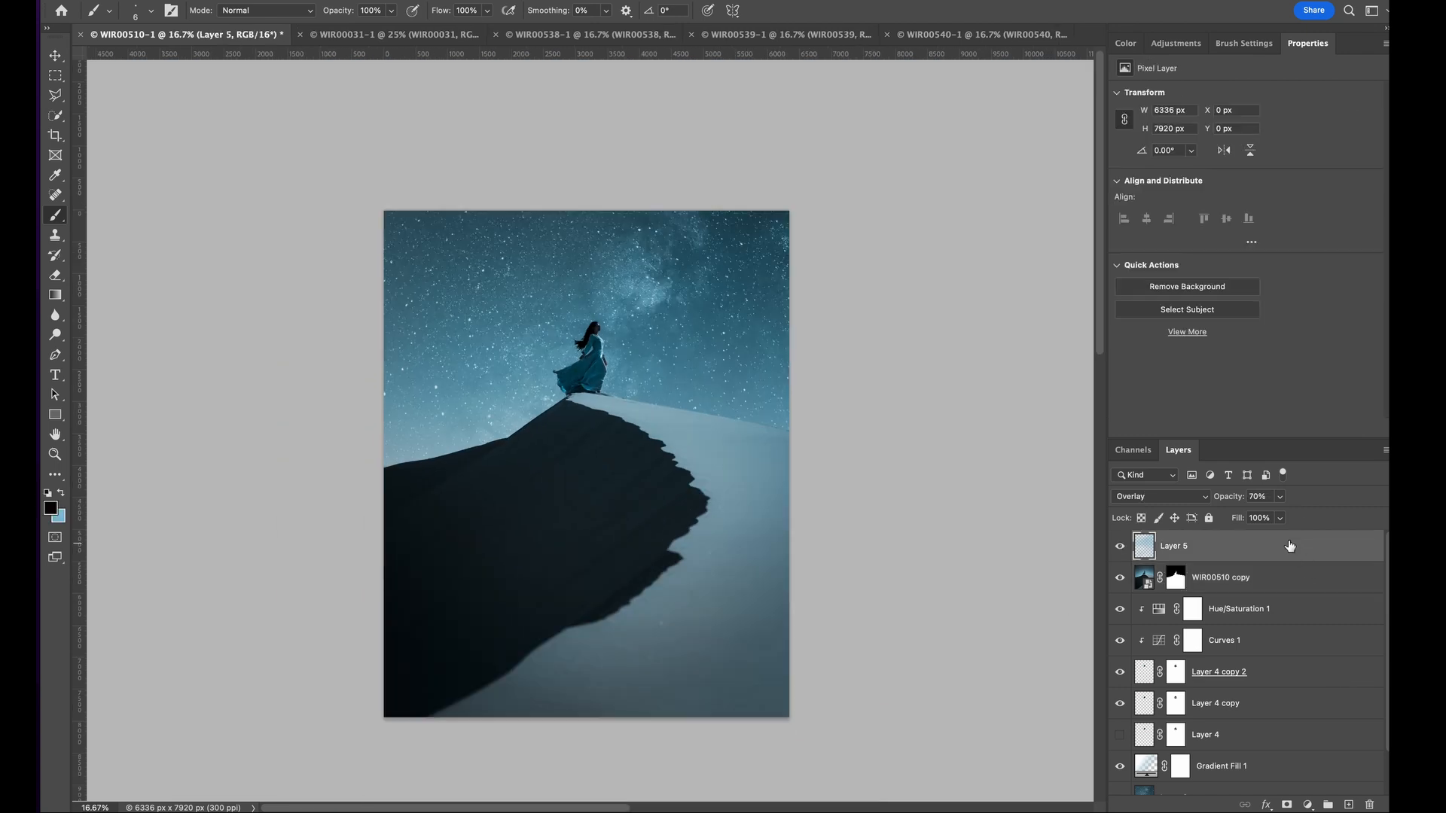
left_click(1176, 43)
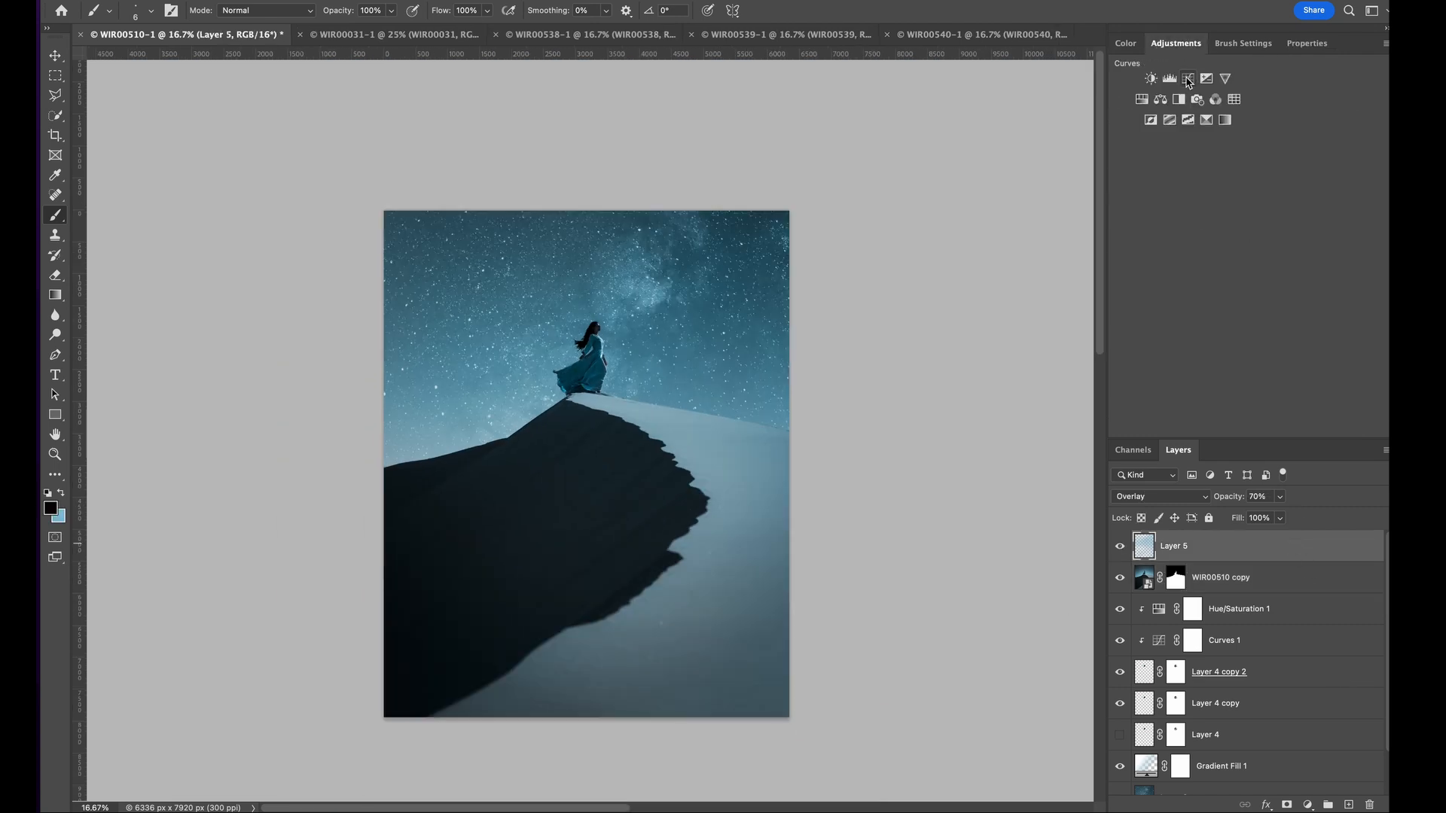
left_click(1188, 80)
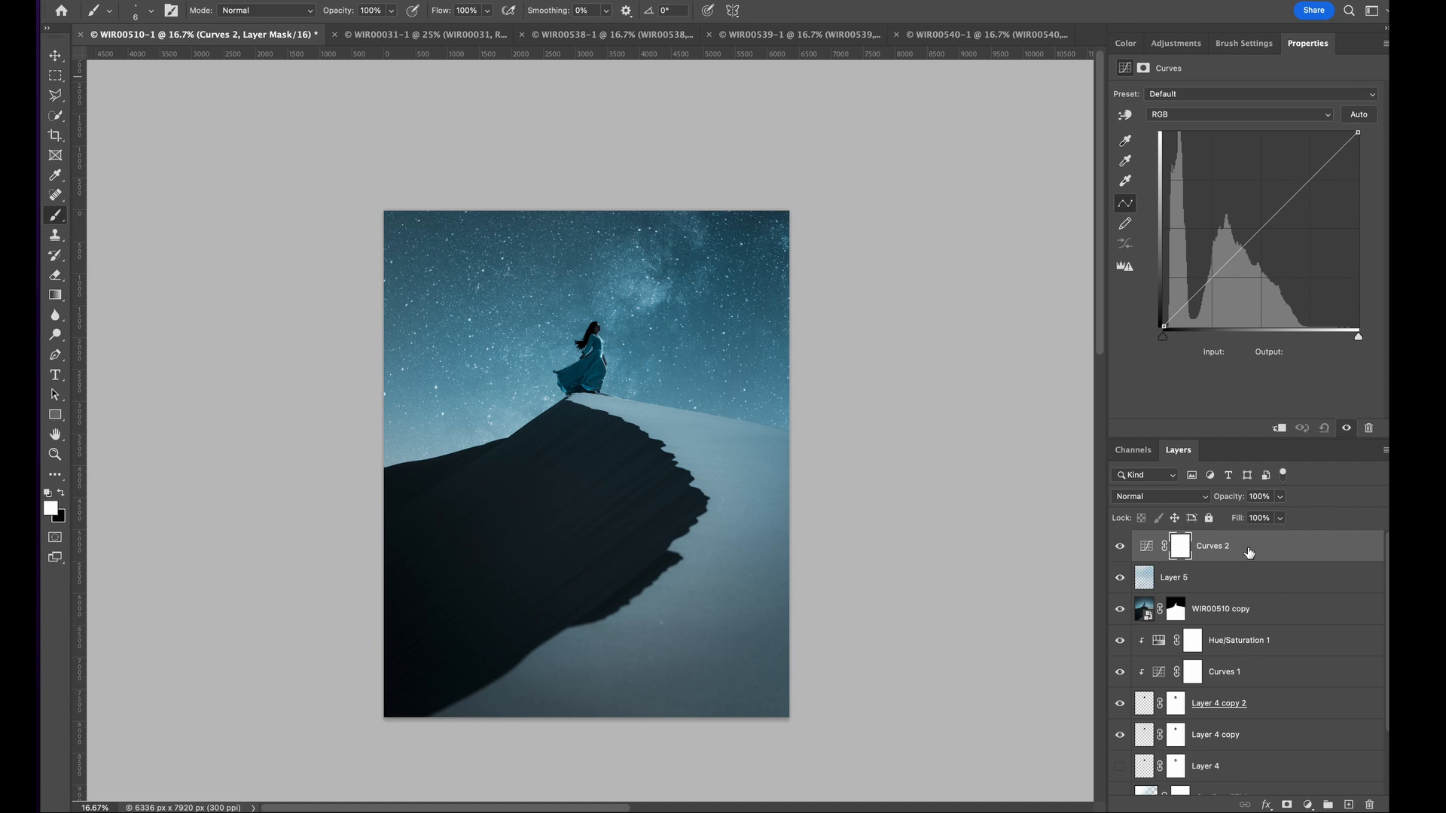
left_click_drag(1243, 554, 1244, 591)
left_click_drag(1358, 133, 1382, 179)
left_click_drag(1252, 259, 1278, 238)
- Paint black across the sky on the Curves 2 mask with a 5000 px soft brush to remove the darkening there
left_click(1181, 580)
left_click(151, 11)
mouse_move(127, 58)
left_mouse_down()
mouse_move(220, 58)
mouse_move(126, 94)
left_mouse_up()
left_click(604, 279)
left_click(63, 491)
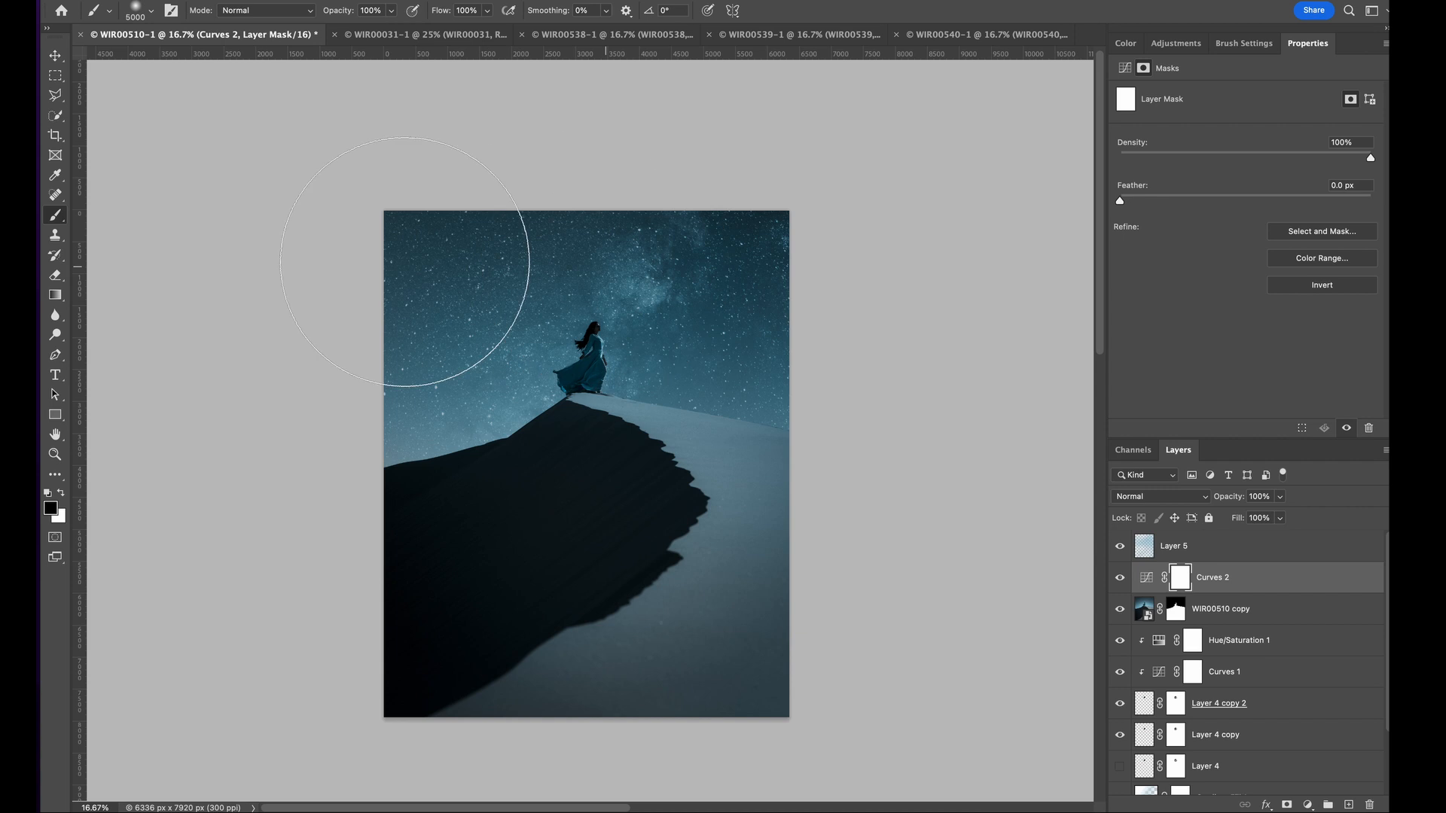
left_click_drag(474, 327, 846, 339)
- Soften the Curves 2 mask over the dune at 50% brush opacity, with black near the ridge and white on the lower slope
left_click(389, 32)
left_click(233, 34)
left_click(391, 10)
left_click_drag(393, 32, 355, 30)
left_click_drag(622, 431, 413, 526)
left_click(62, 492)
mouse_move(670, 563)
left_mouse_down()
mouse_move(638, 548)
mouse_move(701, 628)
left_mouse_up()
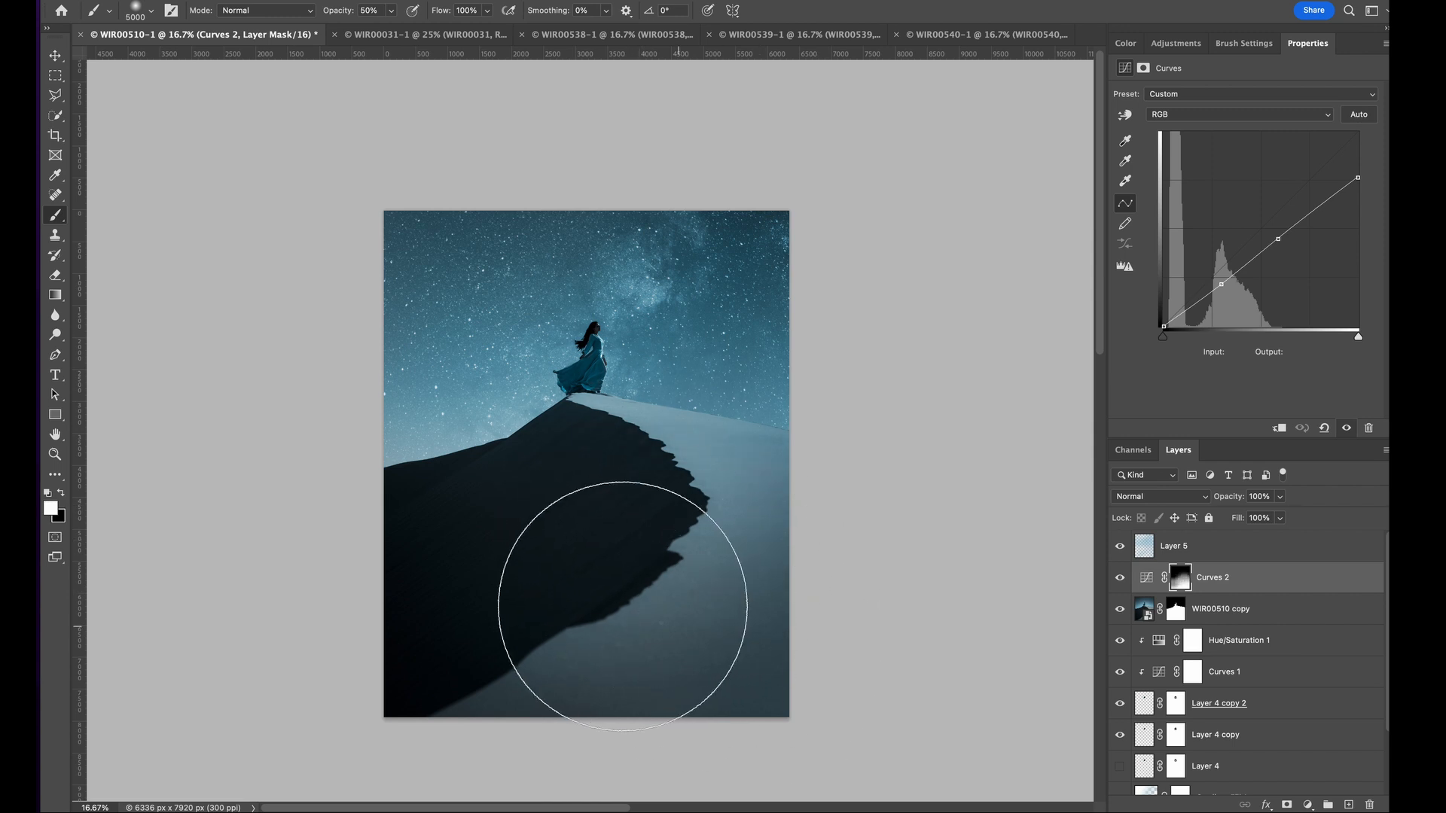
- Darken the Curves 2 adjustment slightly by pulling its lower curve point down to input 75, output 51
left_click(1303, 555)
left_click(1145, 578)
left_click_drag(1221, 284, 1221, 291)
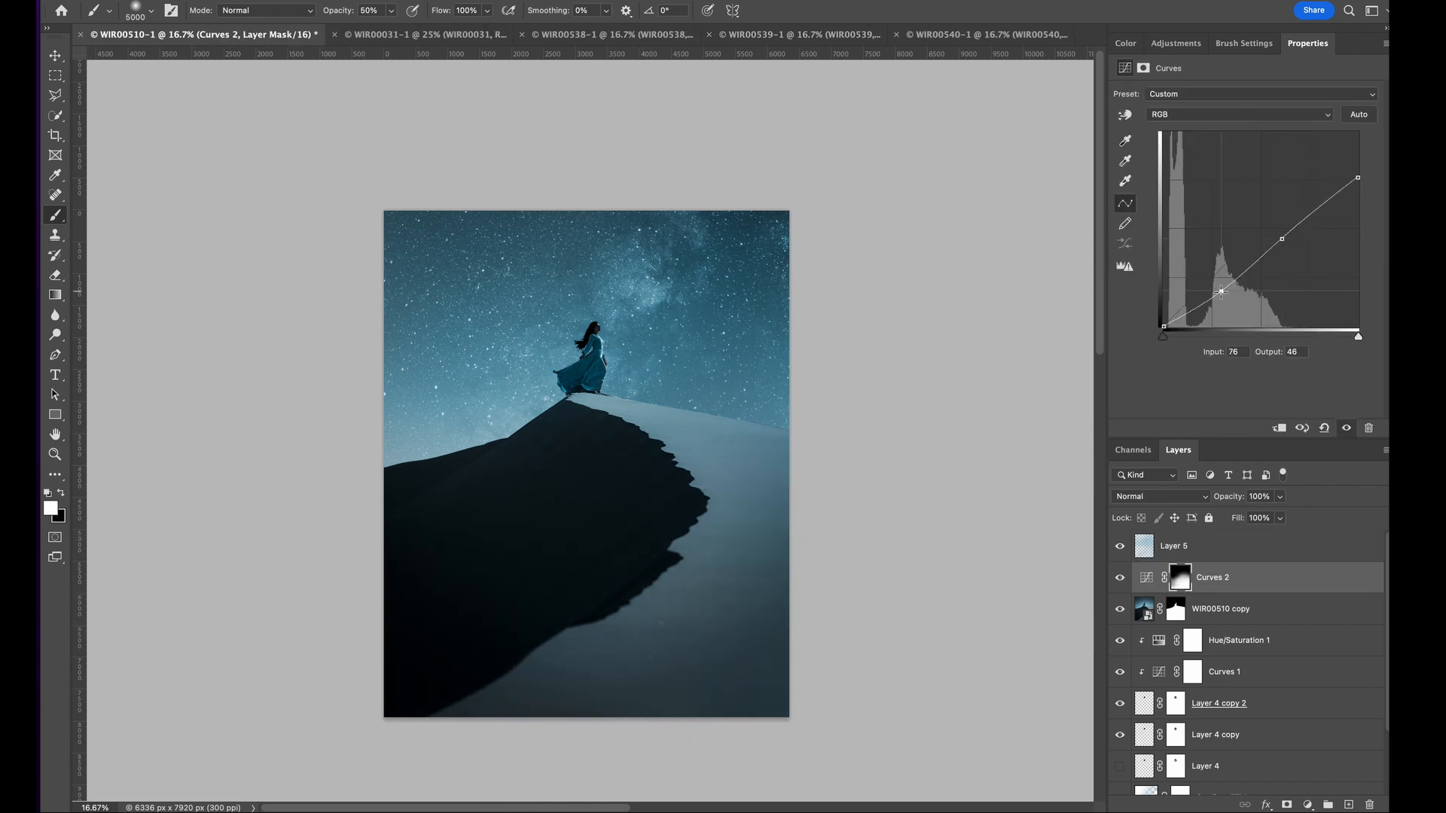
- Reopen the Camera Raw settings of the WIR00510 copy layer and raise the sharpening masking in its detail settings
left_click(1254, 555)
scroll(582, 389, "up", 10)
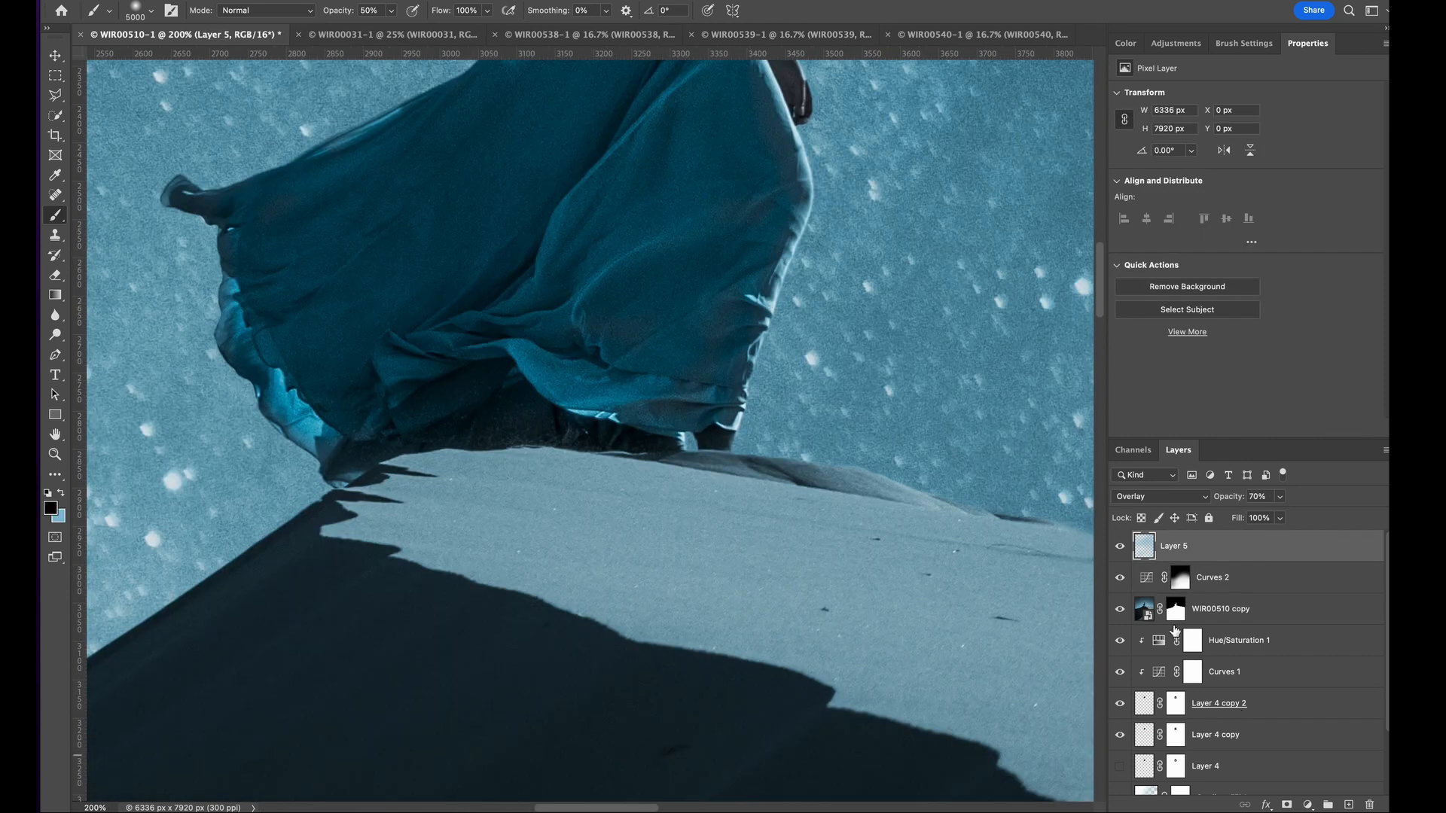
double_click(1144, 610)
left_click(713, 303)
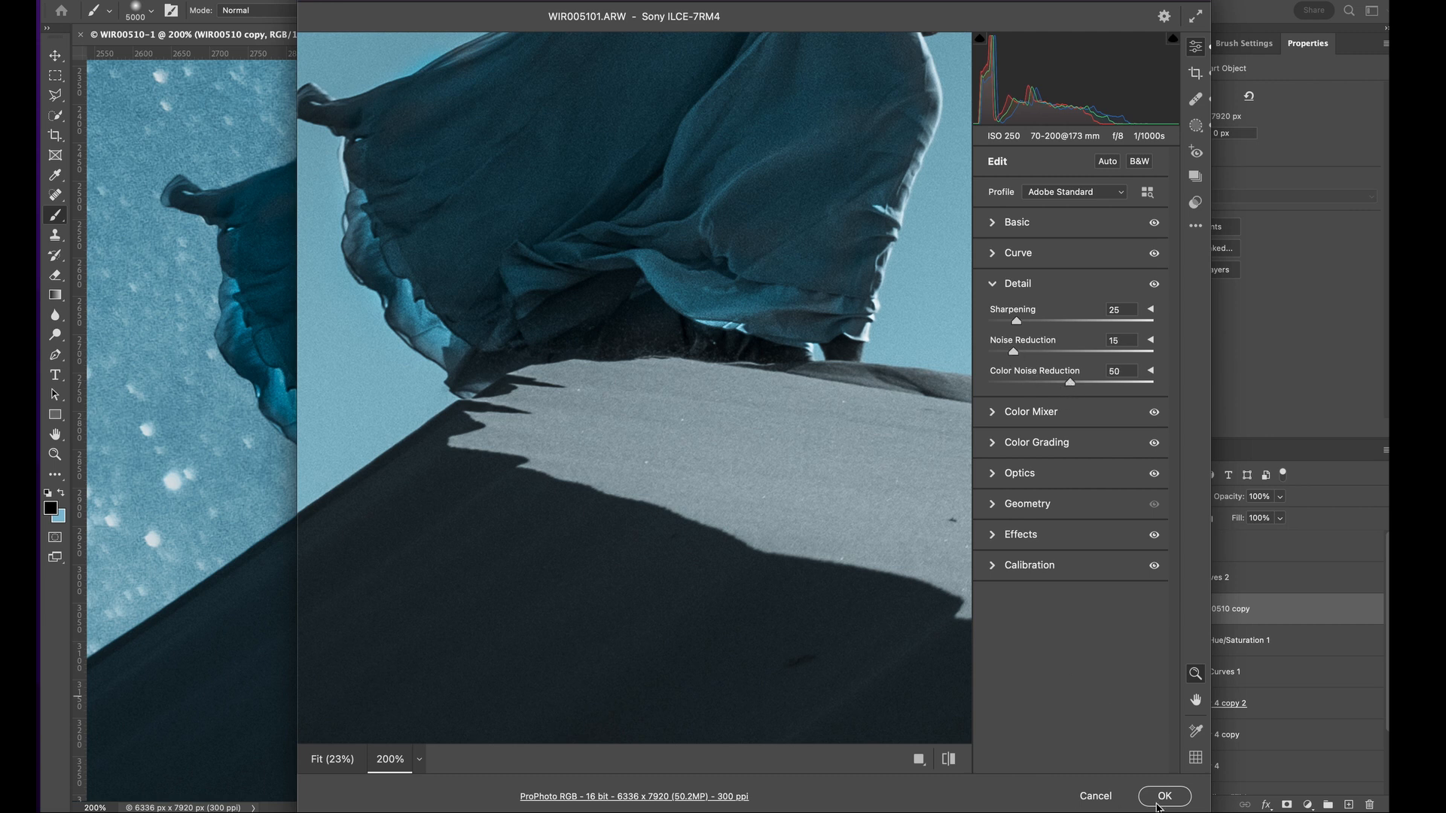
left_click(1150, 310)
left_click(1151, 415)
left_click_drag(989, 392, 1041, 391)
left_click_drag(765, 194, 665, 177)
- Set the raw exposure to -0.80 and shadows to +39, and apply the Camera Raw edits
key("super+minus")
key("super+minus")
key("super+minus")
key("super+minus")
key("super+minus")
left_click(1023, 227)
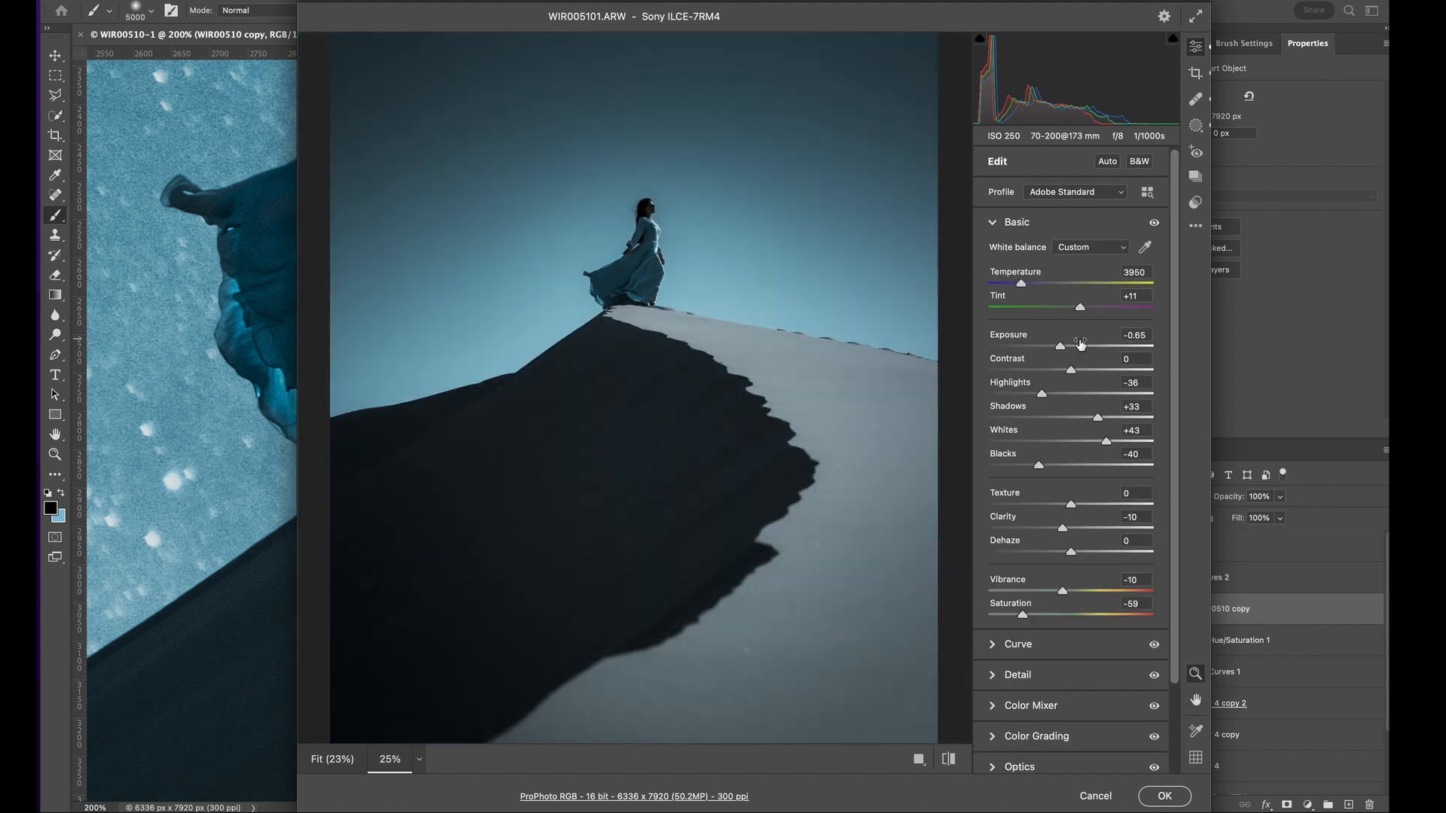
left_click_drag(1099, 424, 1103, 424)
scroll(1081, 707, "down", 3)
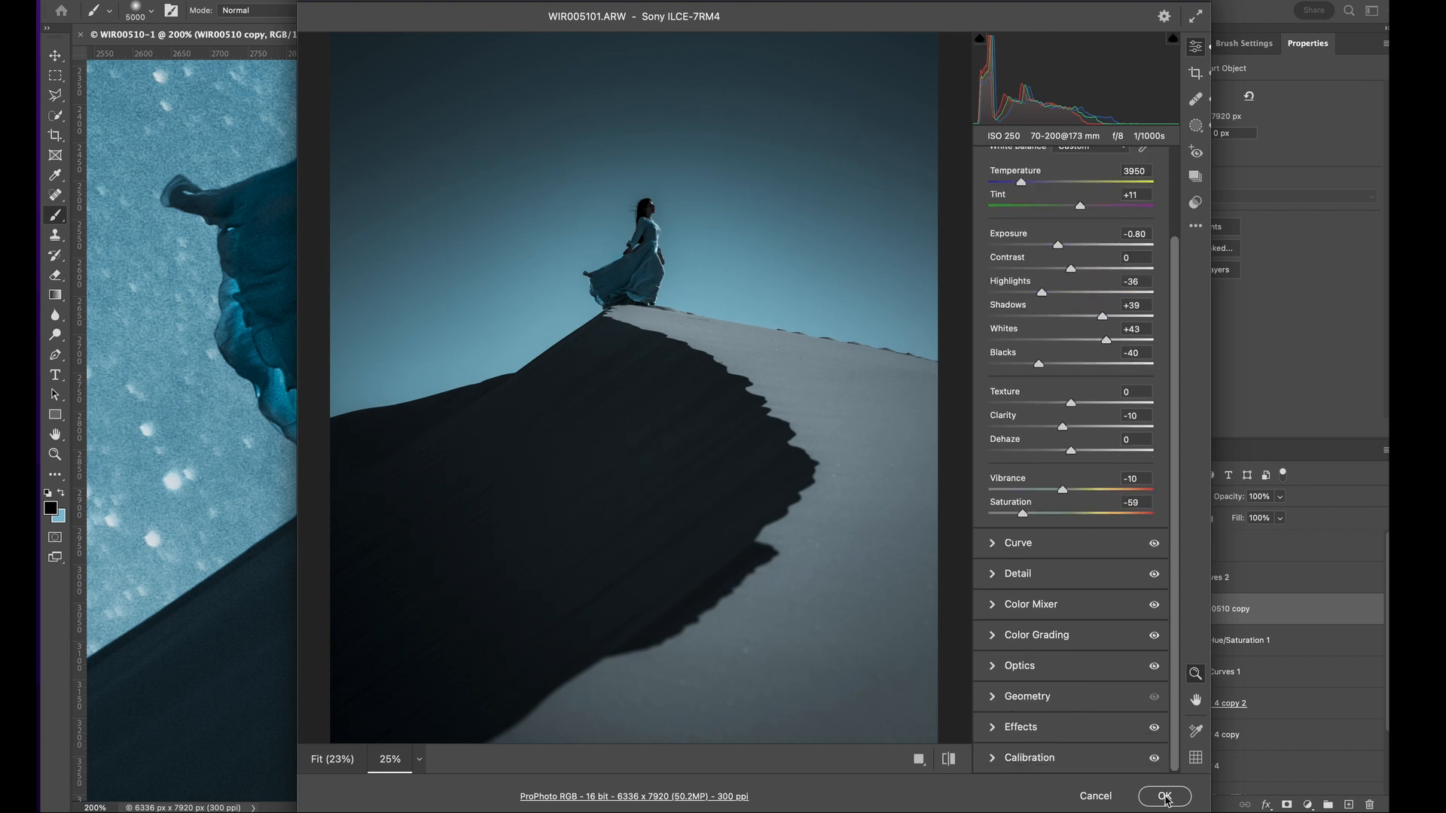
left_click(1165, 798)
- Tilt the Gradient Fill 1 glow behind the dune to an angle of 100.76°
key("super+minus")
key("super+minus")
key("super+minus")
key("super+minus")
key("super+minus")
left_click(1294, 547)
scroll(1161, 698, "down", 3)
double_click(1147, 717)
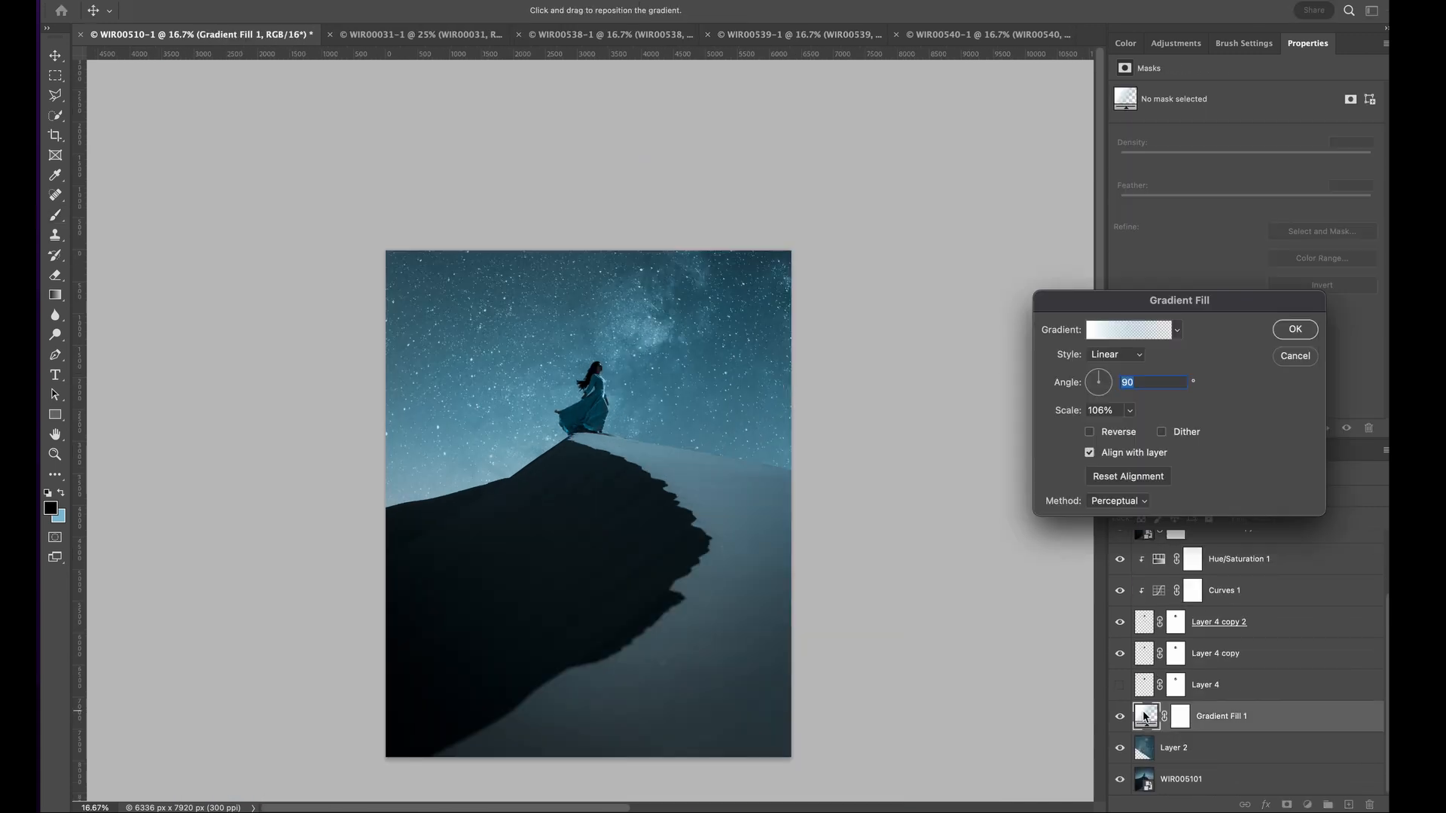
left_click_drag(1102, 402, 1097, 372)
left_click(1295, 330)
- Free-transform the Milky Way on Layer 2, shifting it left and up so its bright band runs behind and above the woman
left_click(1174, 748)
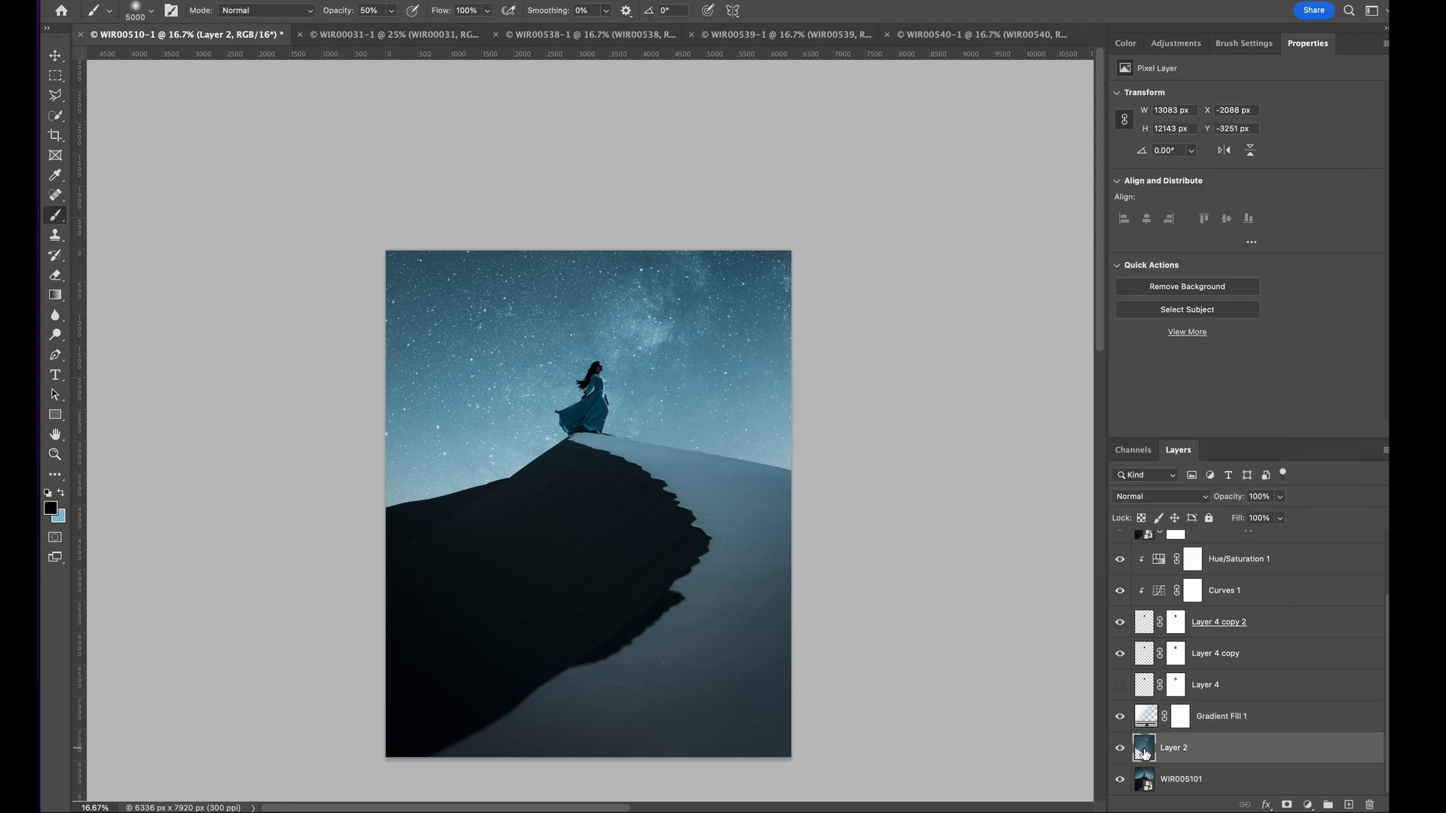
mouse_move(723, 393)
left_mouse_down()
mouse_move(666, 367)
mouse_move(725, 386)
mouse_move(726, 370)
left_mouse_up()
key("super+t")
scroll(726, 372, "down", 2)
left_click_drag(608, 738, 608, 738)
left_click_drag(668, 488, 669, 488)
key("Return")
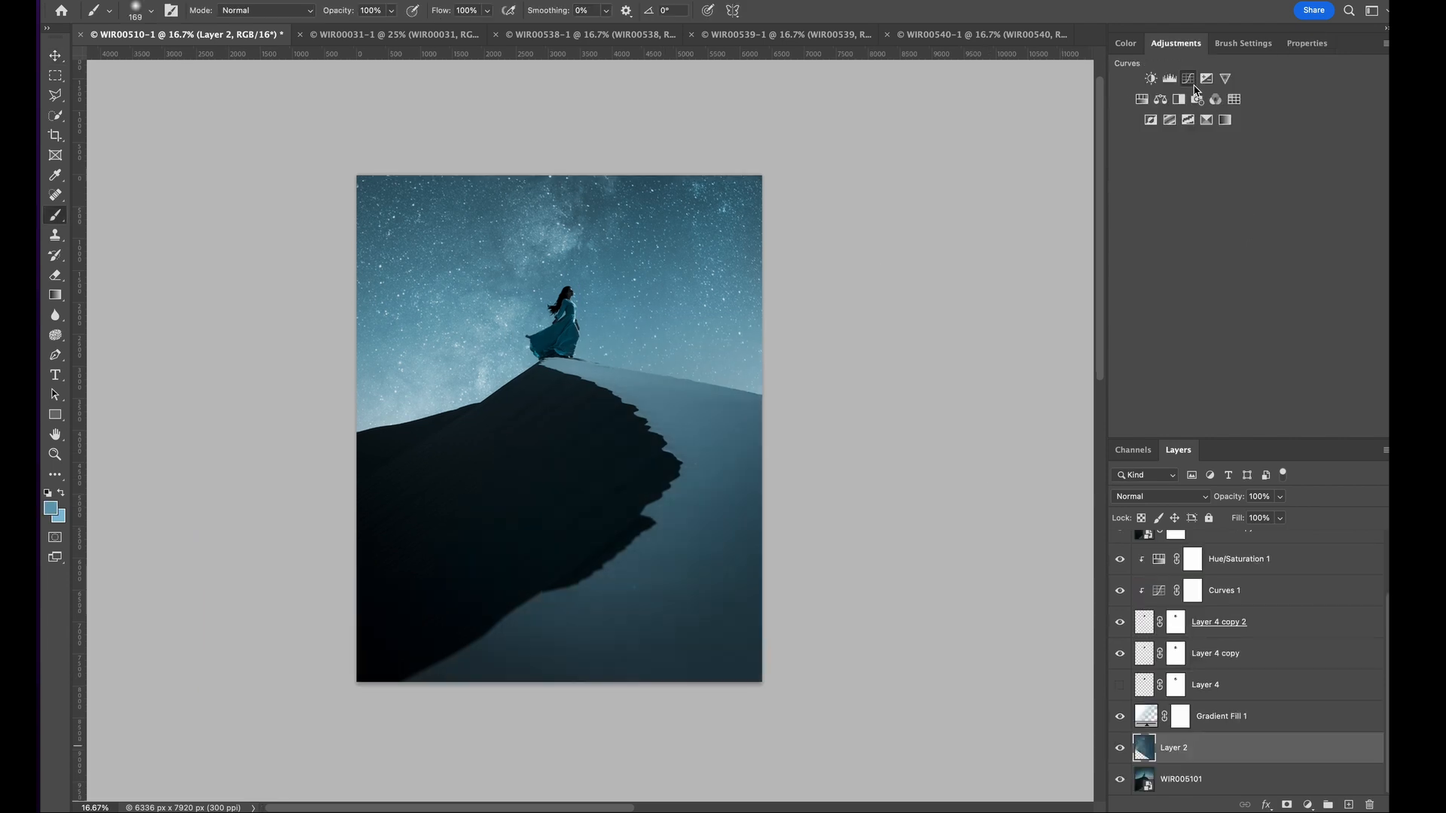
- Add a Curves adjustment clipped to Layer 2, lowering its shadows and moving the midtones to input 142, output 124
left_click(1194, 86)
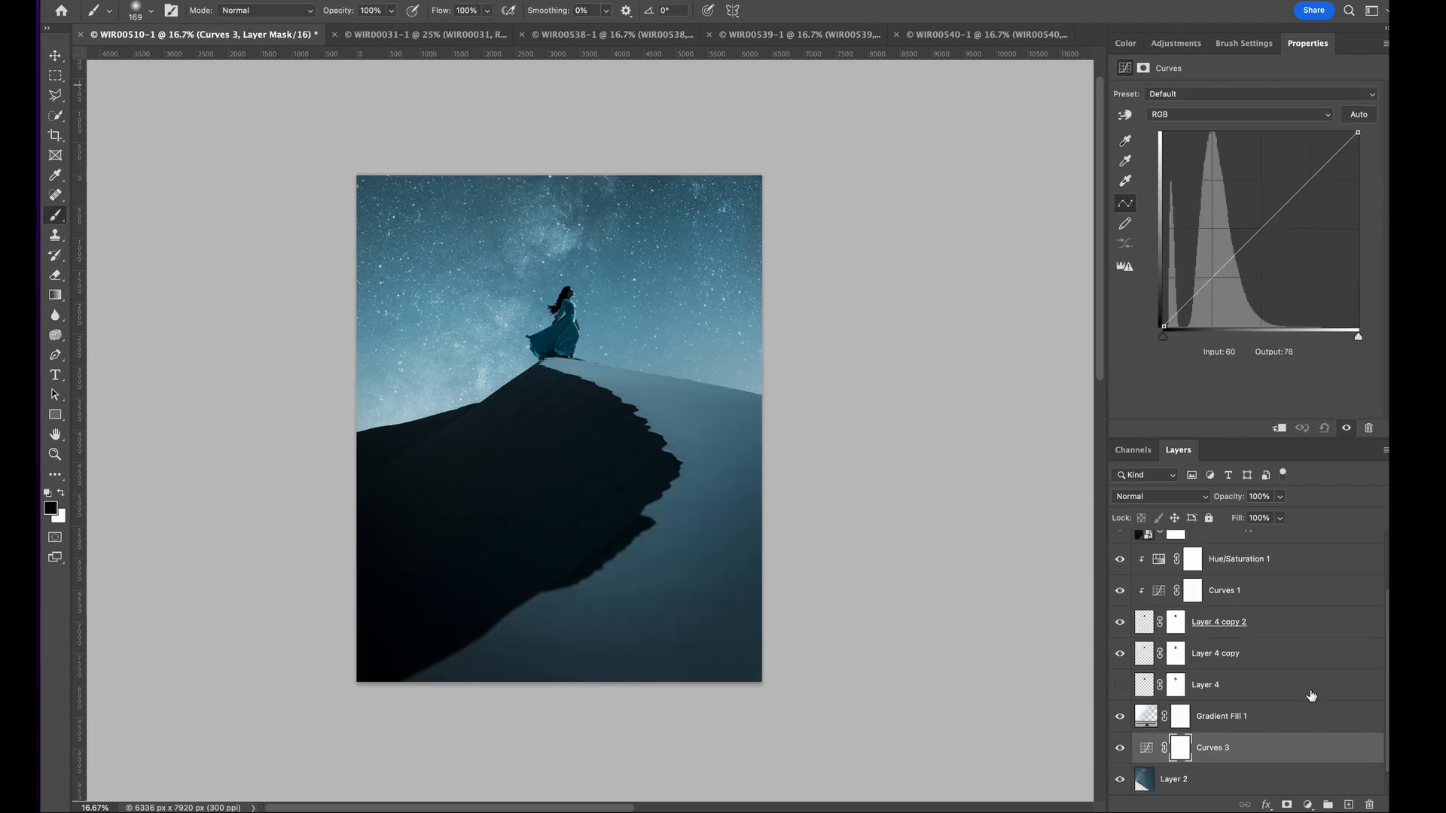
left_click(1281, 428)
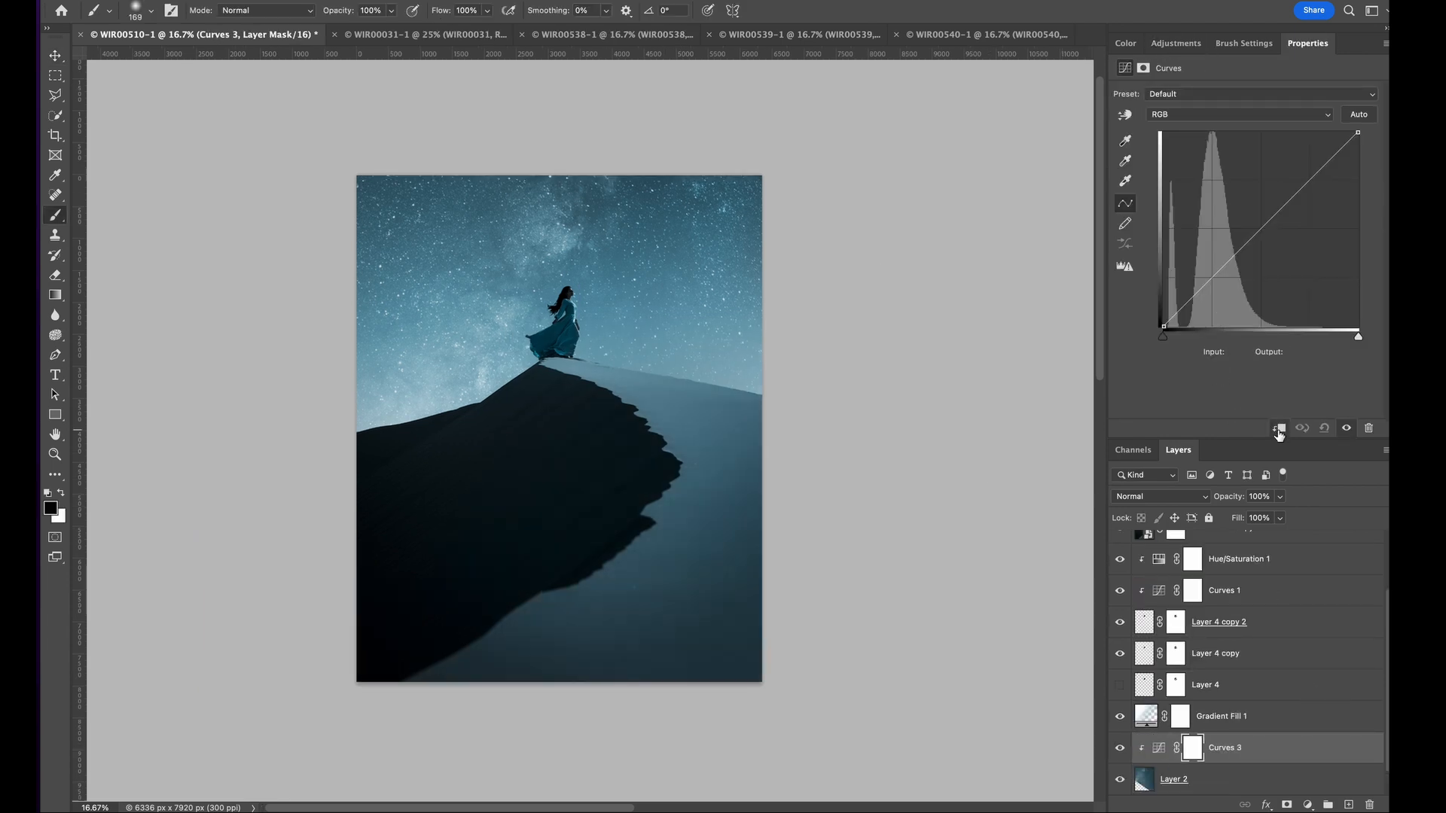
left_click_drag(1189, 304, 1216, 291)
left_click(1272, 232)
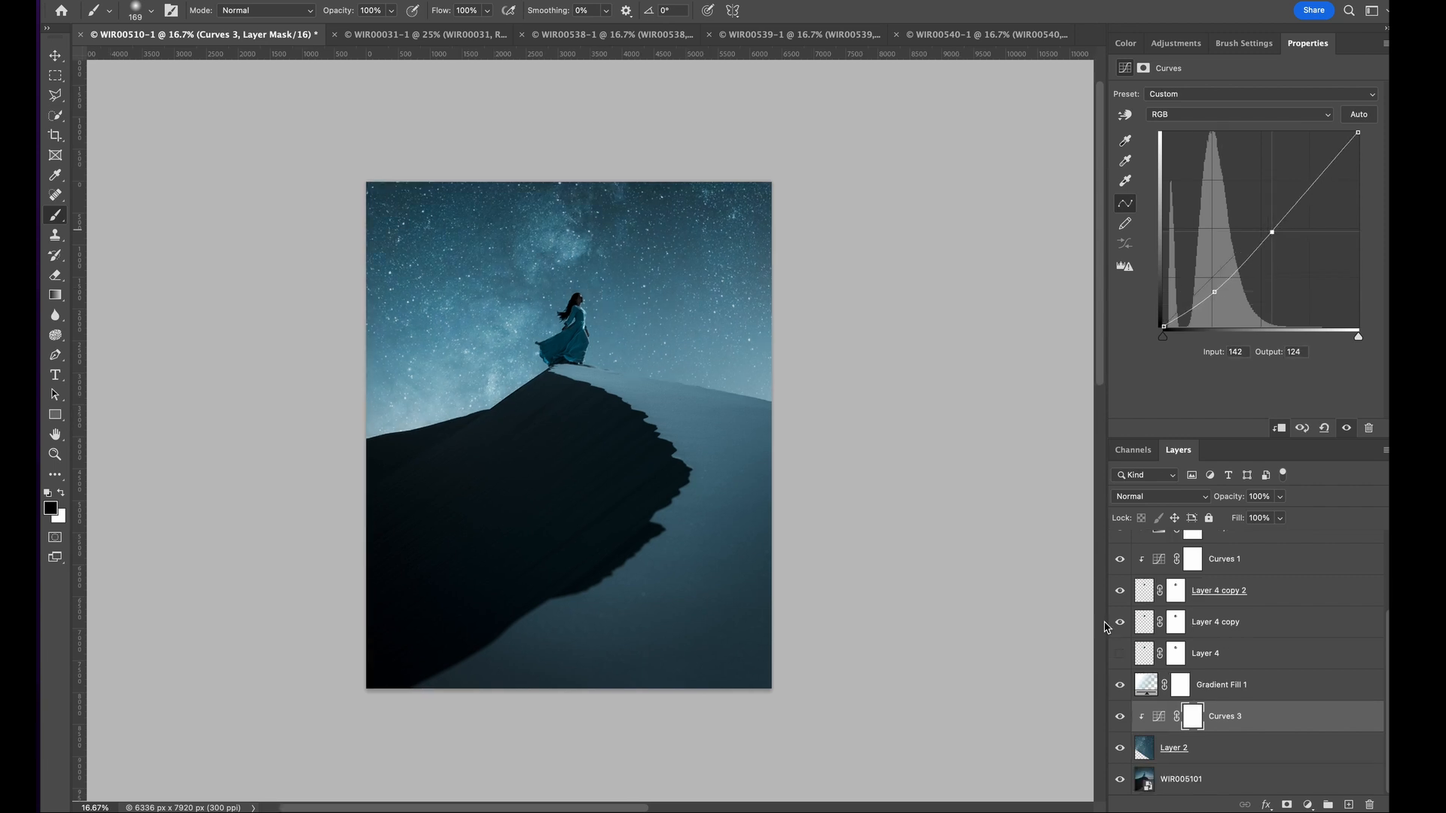
- Reposition the Gradient Fill 1 glow over the horizon and set its scale to 94%
double_click(1152, 684)
left_click_drag(688, 386, 683, 340)
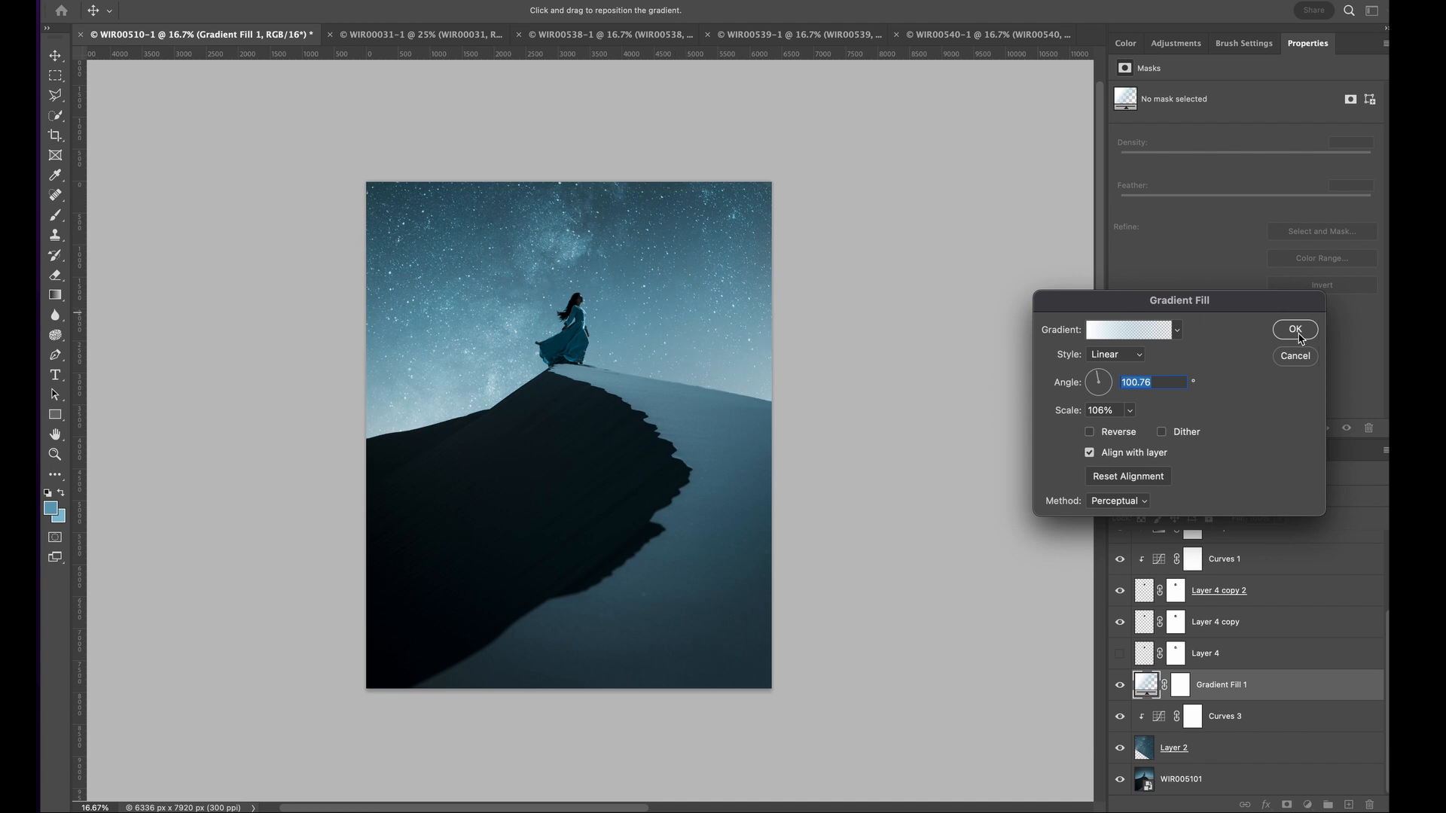
left_click_drag(1072, 409, 1057, 416)
mouse_move(704, 392)
left_mouse_down()
mouse_move(704, 356)
mouse_move(712, 392)
left_mouse_up()
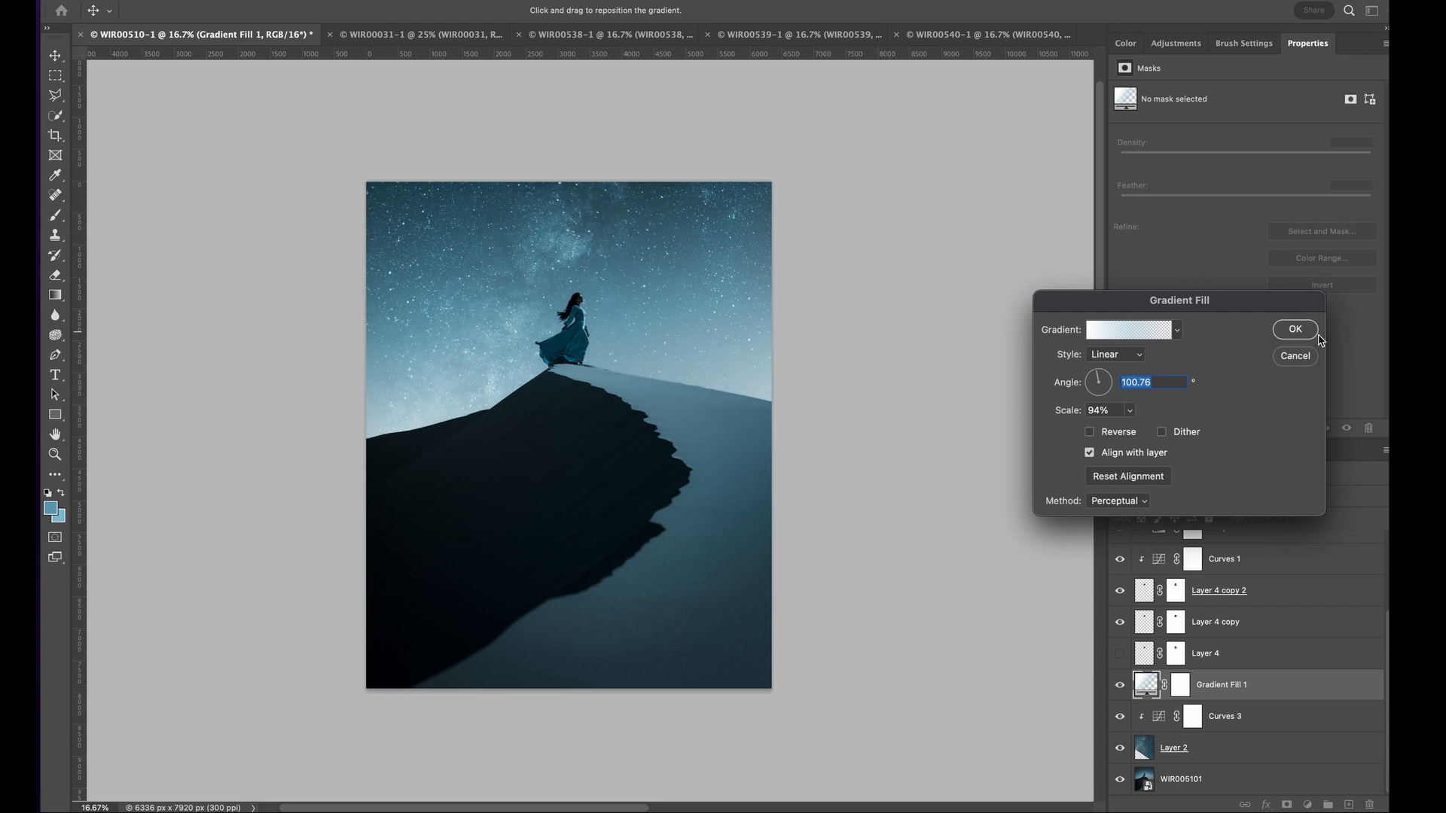
left_click(1296, 331)
- Stamp all visible layers into a new merged layer above Layer 5
scroll(1293, 546, "up", 3)
left_click(1292, 545)
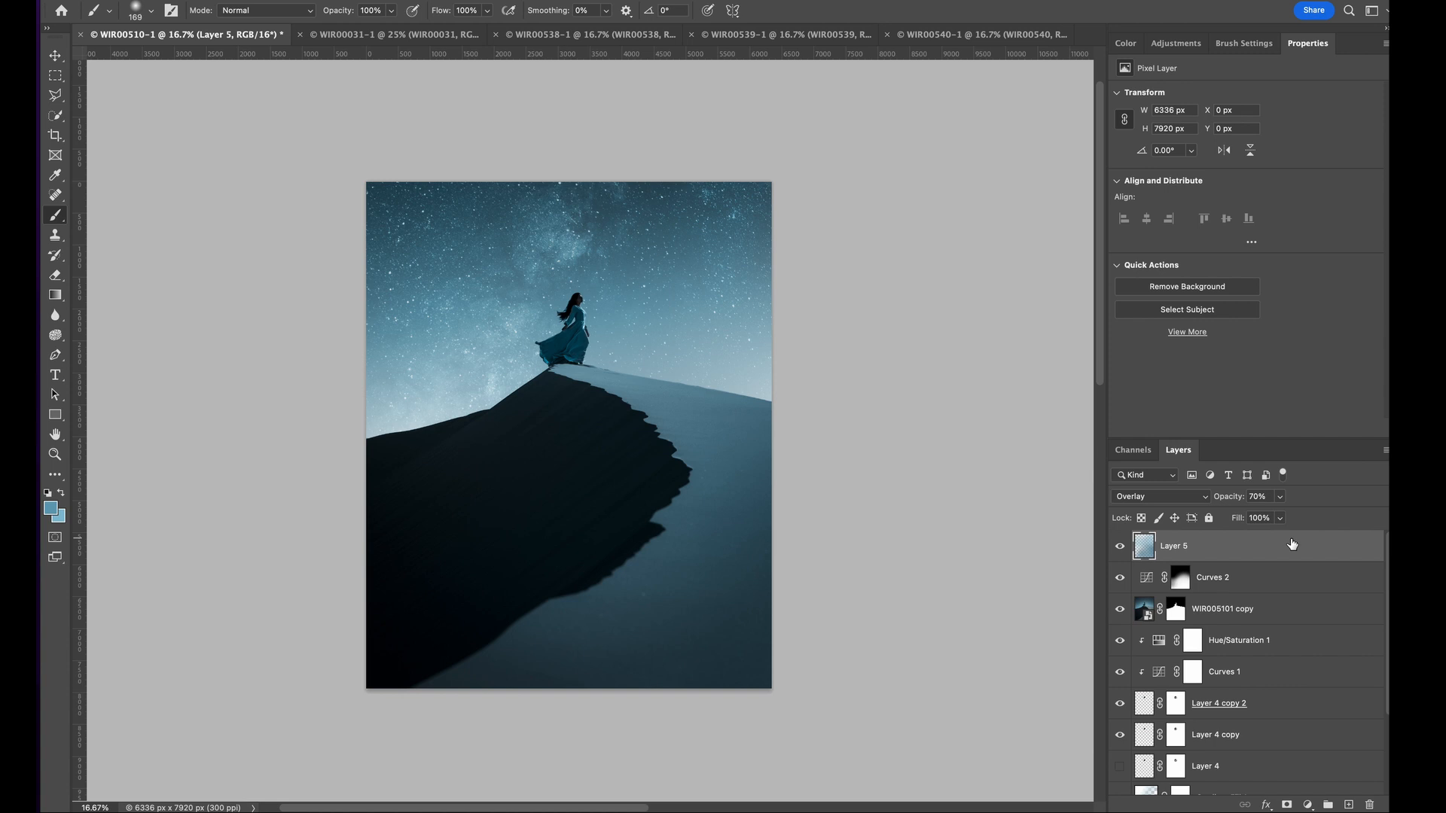
key("ctrl+alt+shift+e")
- Examine the merged layer's sky, upper corner and overall composition for spots needing the Clone Stamp
scroll(781, 190, "up", 2)
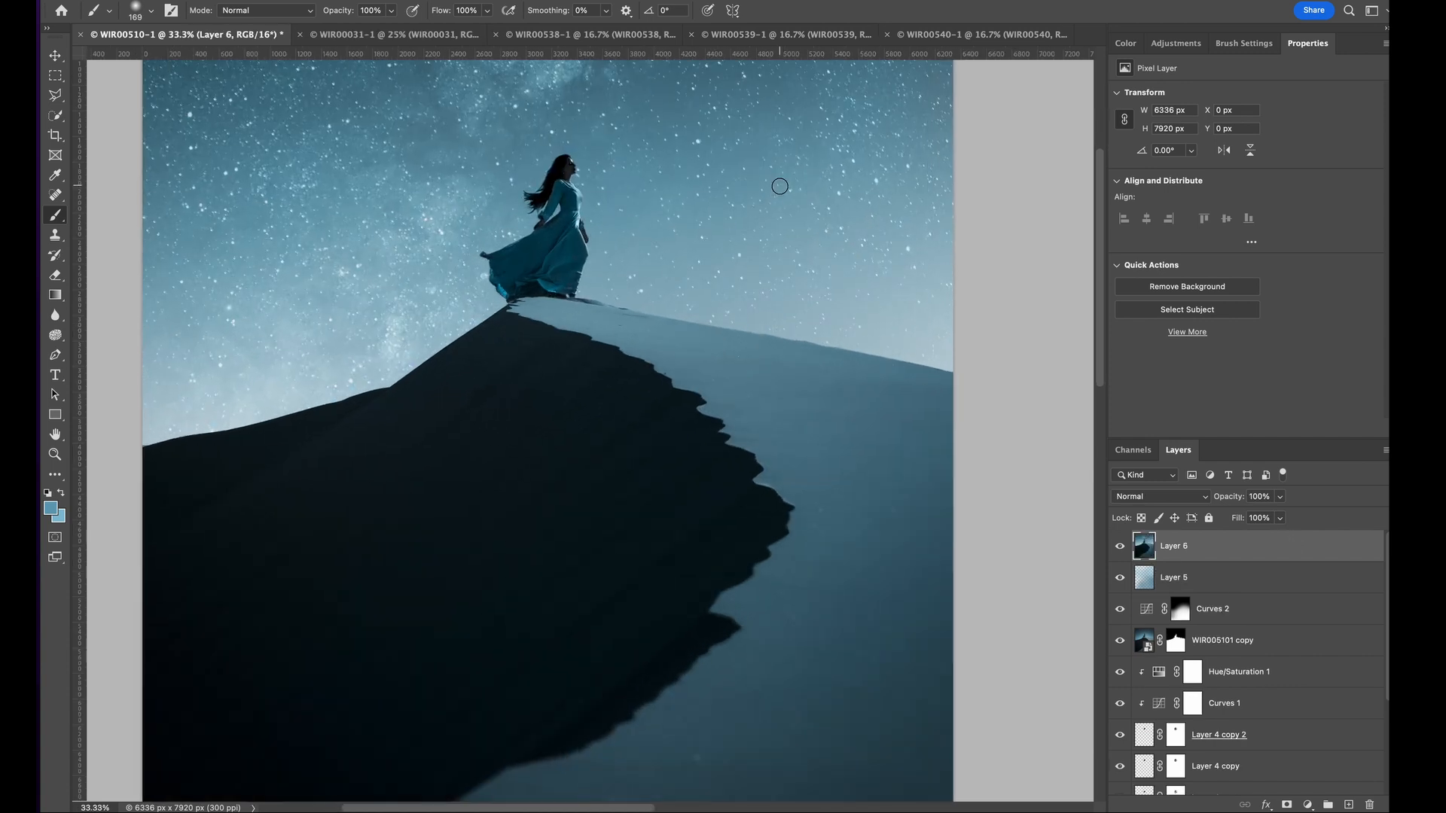
left_click(55, 236)
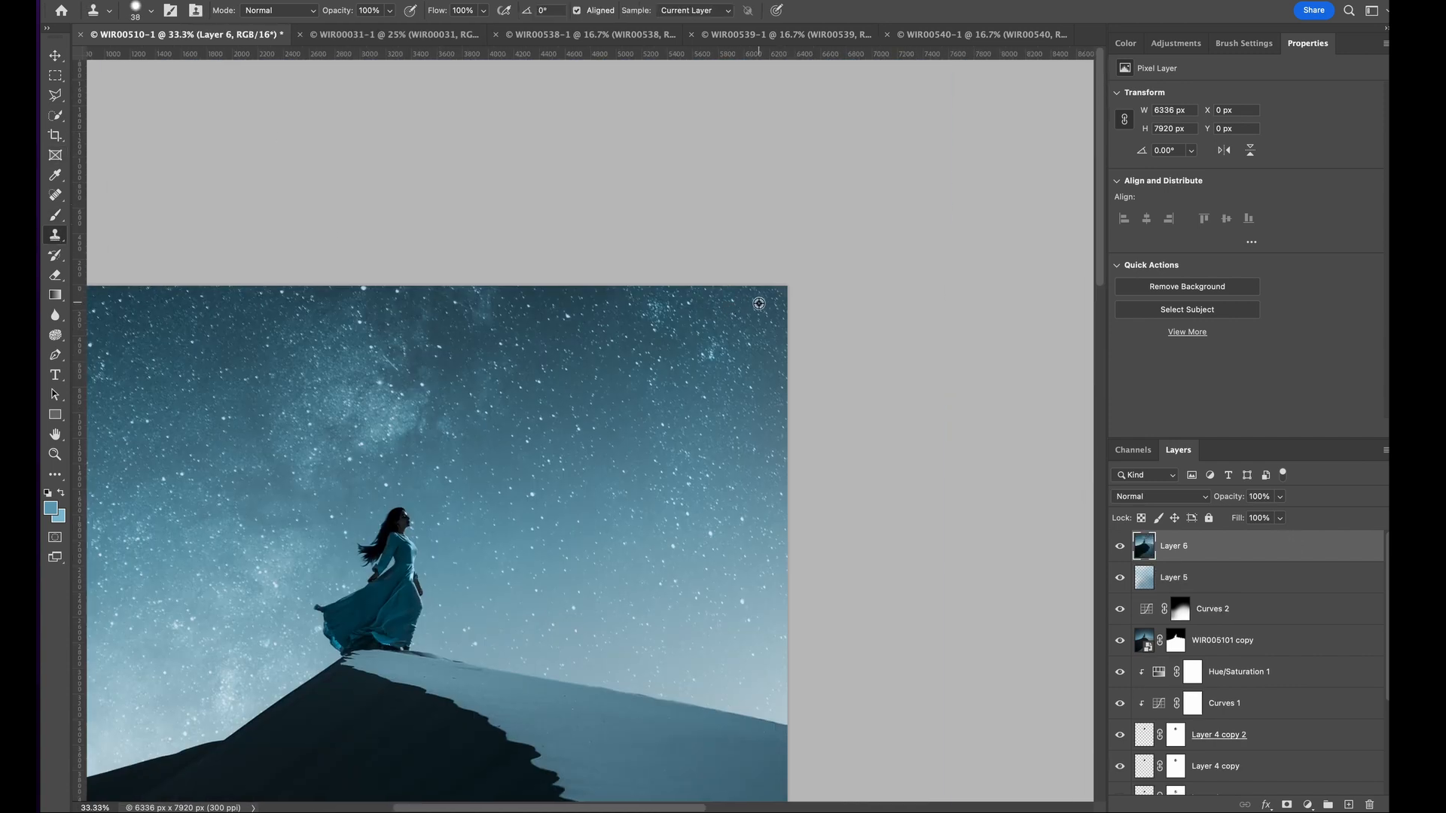
scroll(774, 294, "up", 2)
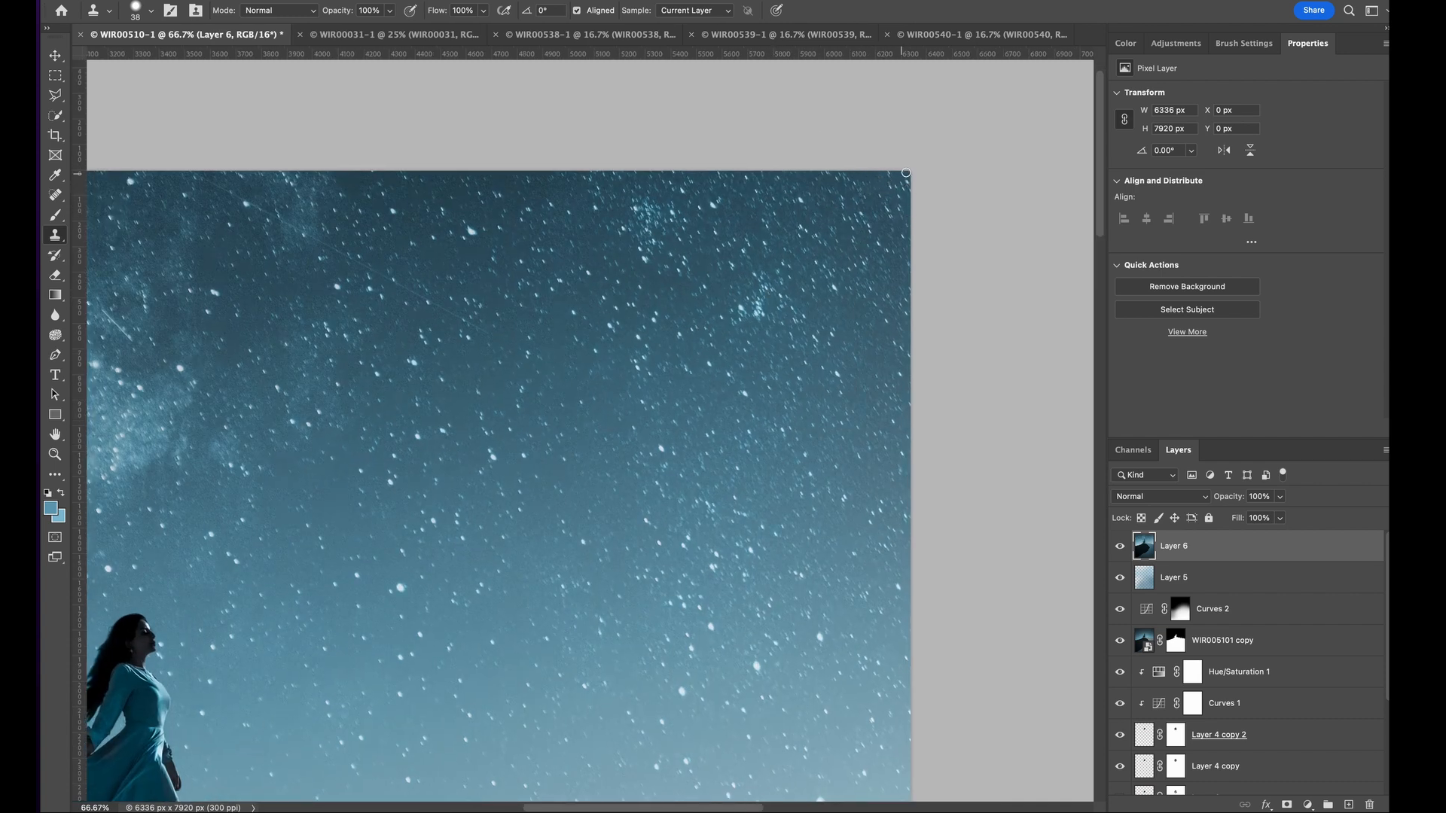
key("super+minus")
key("super+minus")
key("super+minus")
key("super+minus")
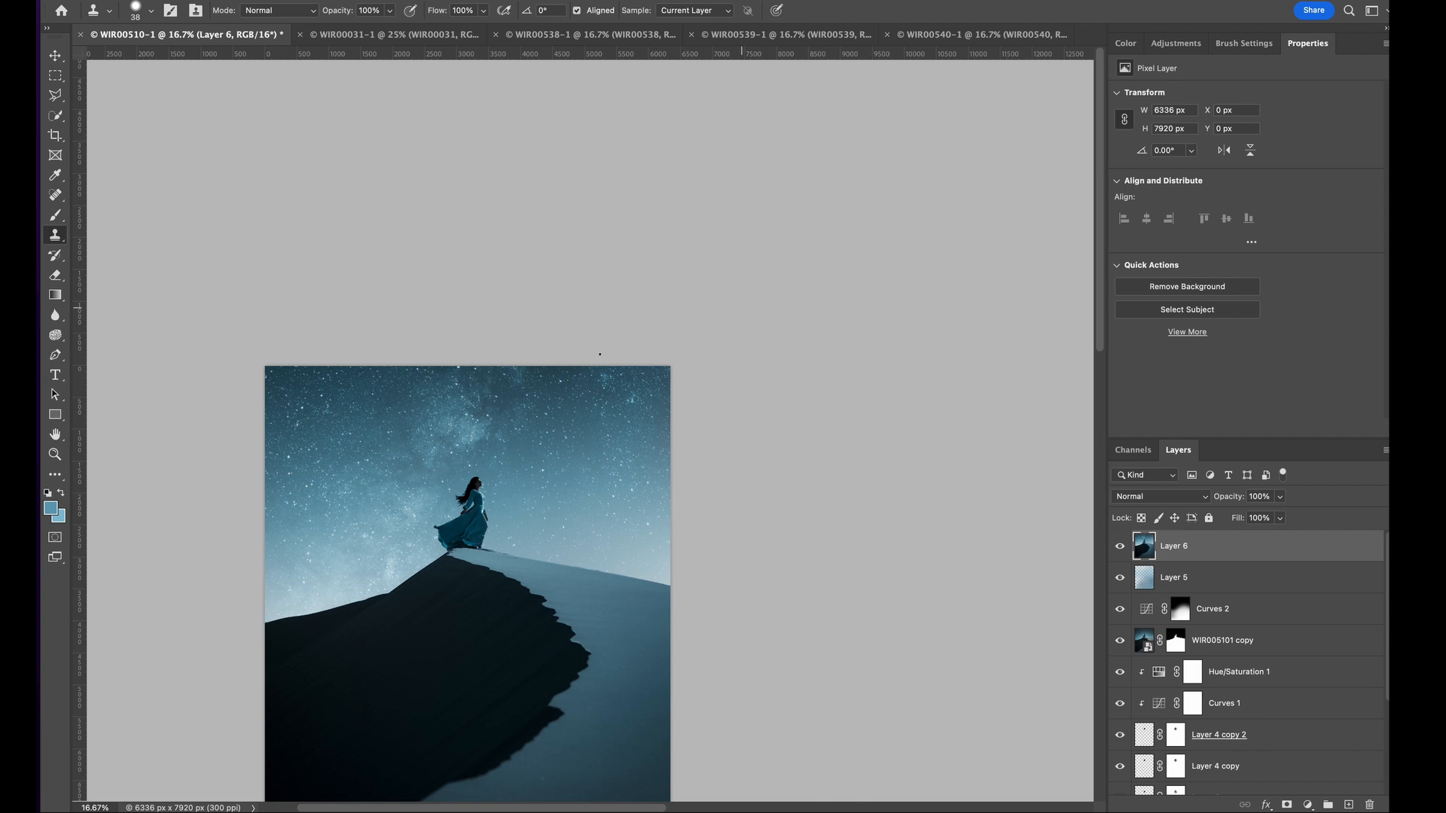
left_click_drag(227, 666, 374, 454)
key("super+plus")
key("super+minus")
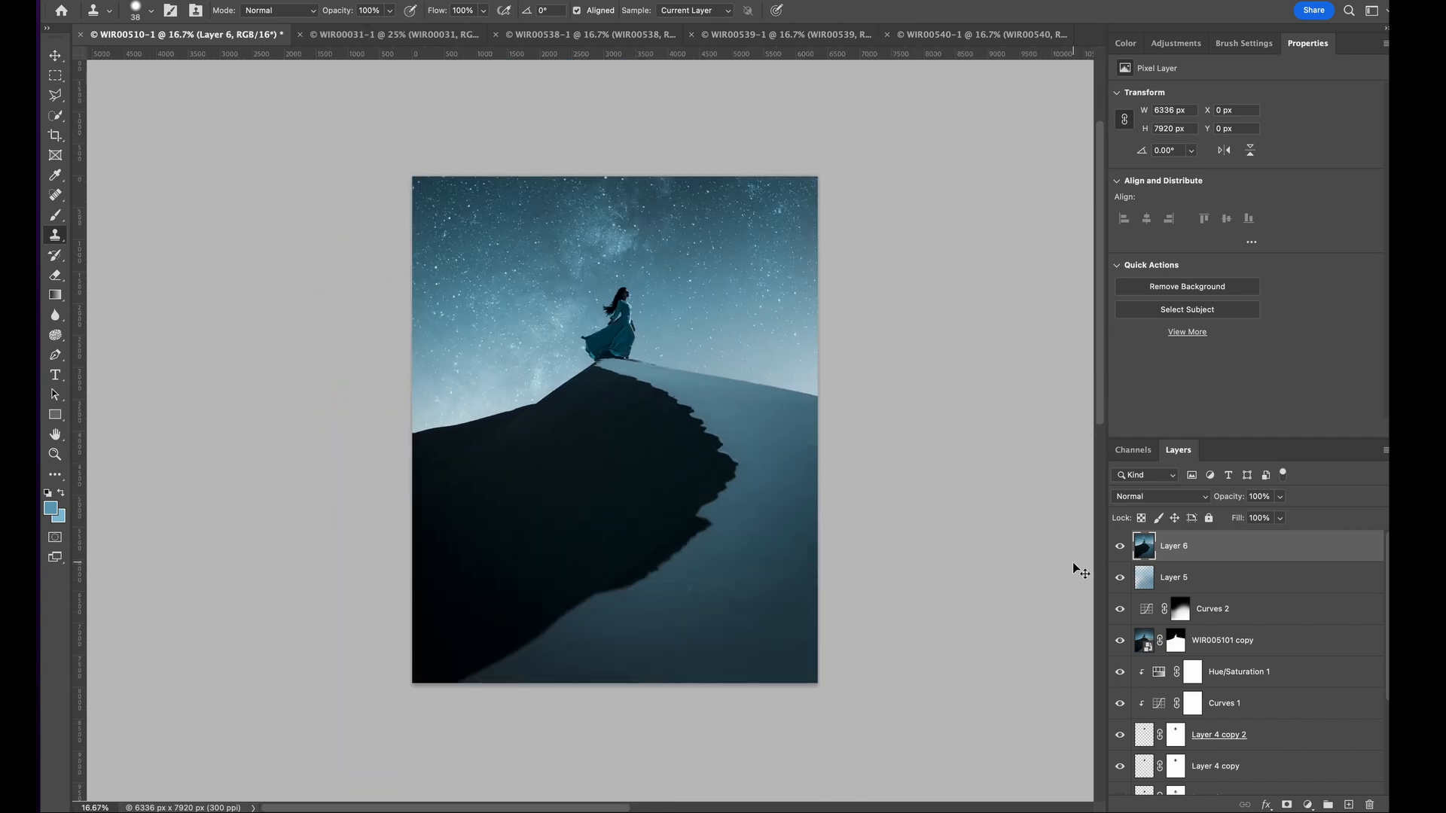
- Duplicate the merged Layer 6 and apply a Gaussian Blur to the copy
key("super+j")
left_click(384, 1)
mouse_move(455, 169)
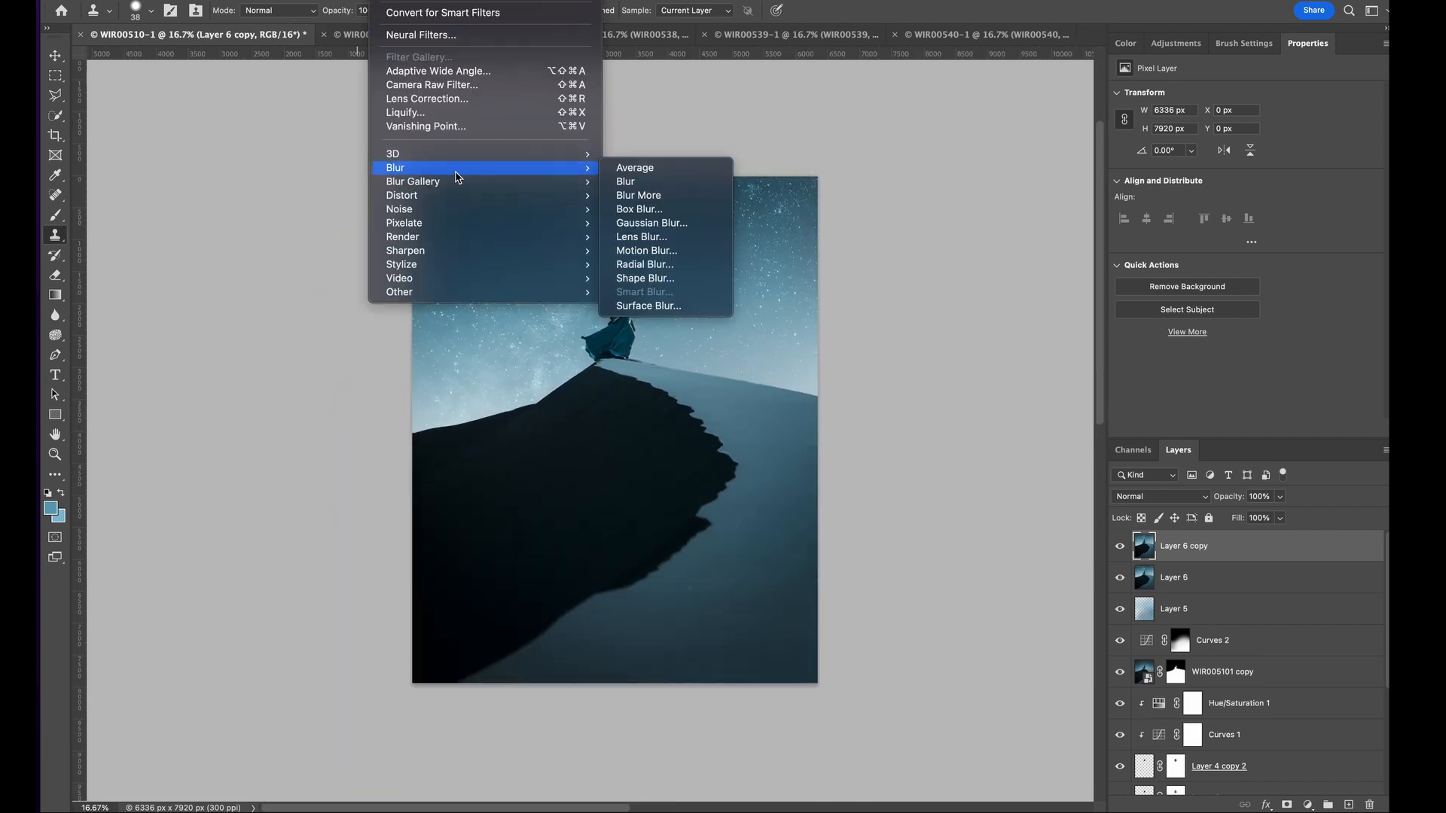
left_click(652, 224)
left_click(1118, 234)
key("s")
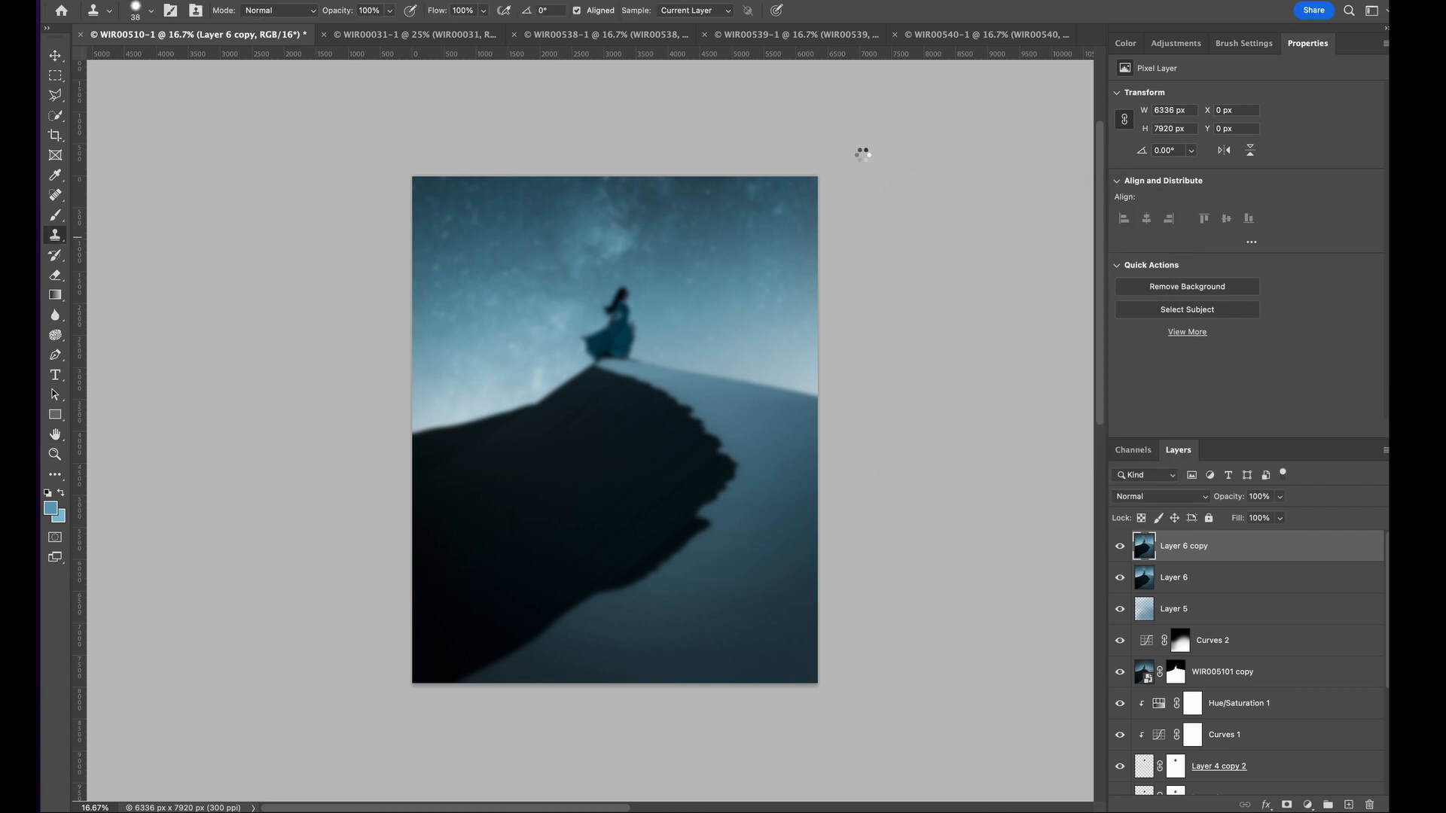
- Set the blurred Layer 6 copy to Screen blending at 30% opacity for a soft glow
key("super+plus")
key("super+plus")
left_click(1154, 497)
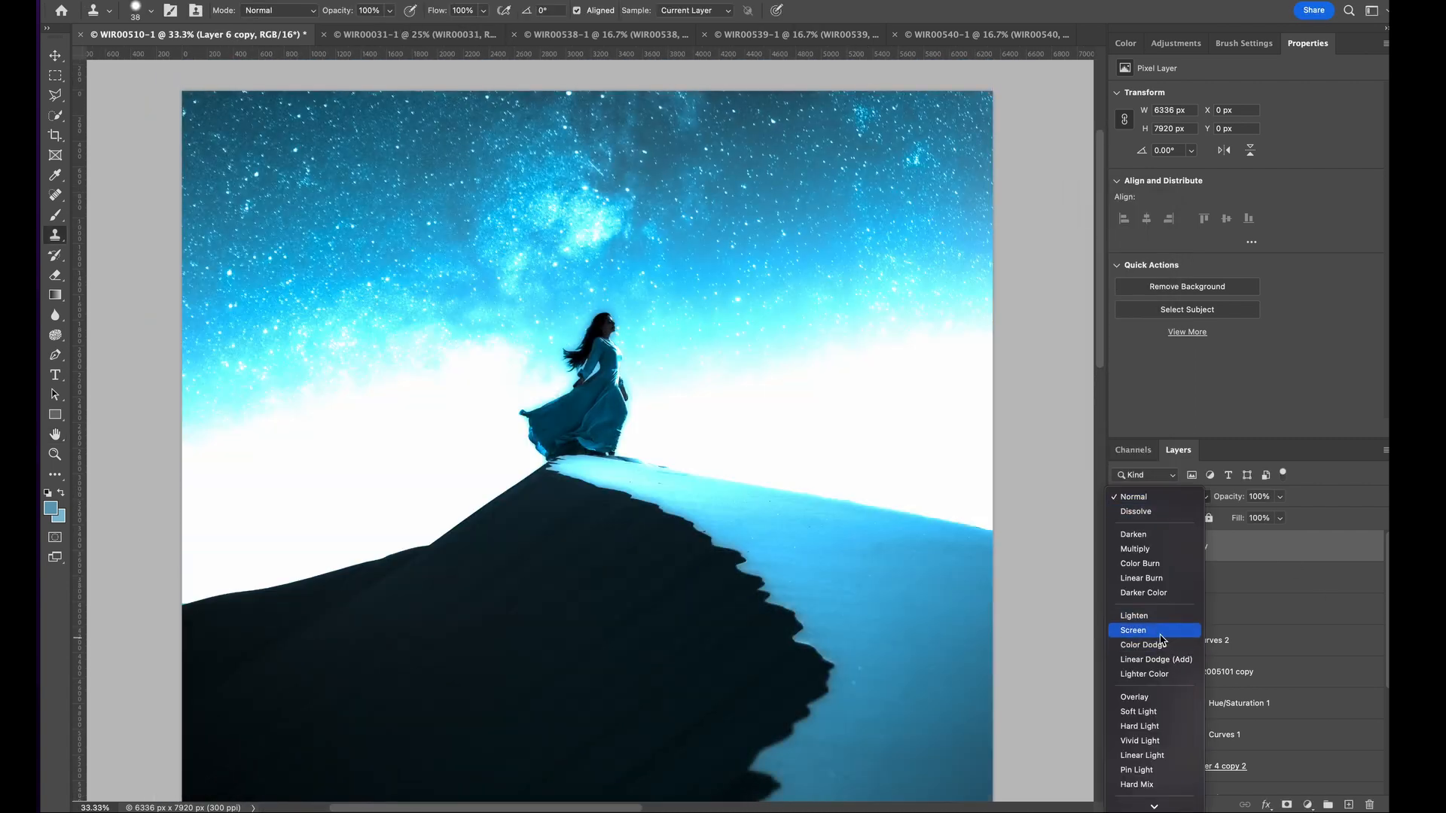
left_click(1160, 632)
left_click_drag(1279, 499, 1229, 520)
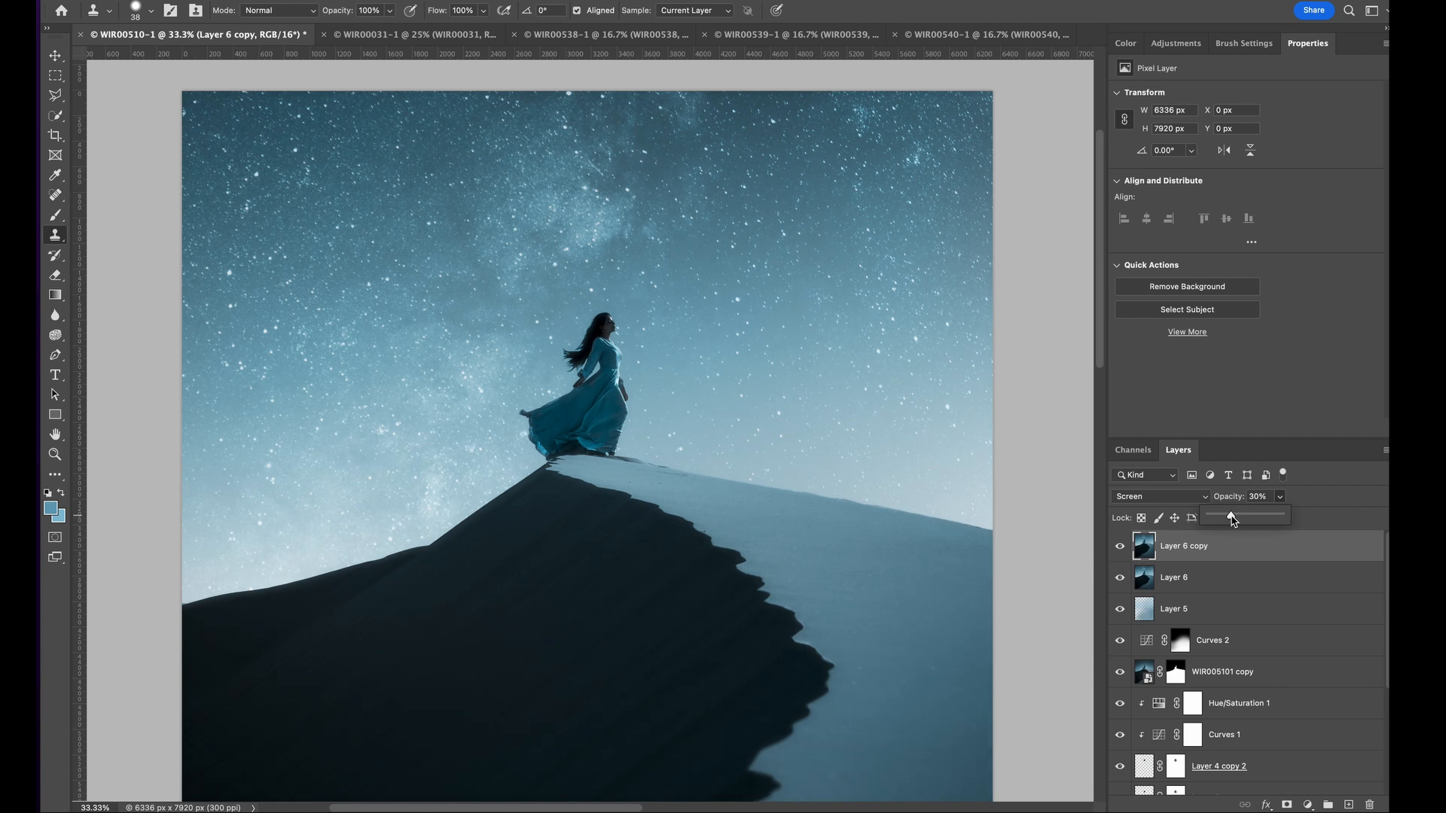
- Add a Curves adjustment clipped to Layer 6 copy, moving the black point inward and the midtones to input 139, output 121
left_click(1227, 570)
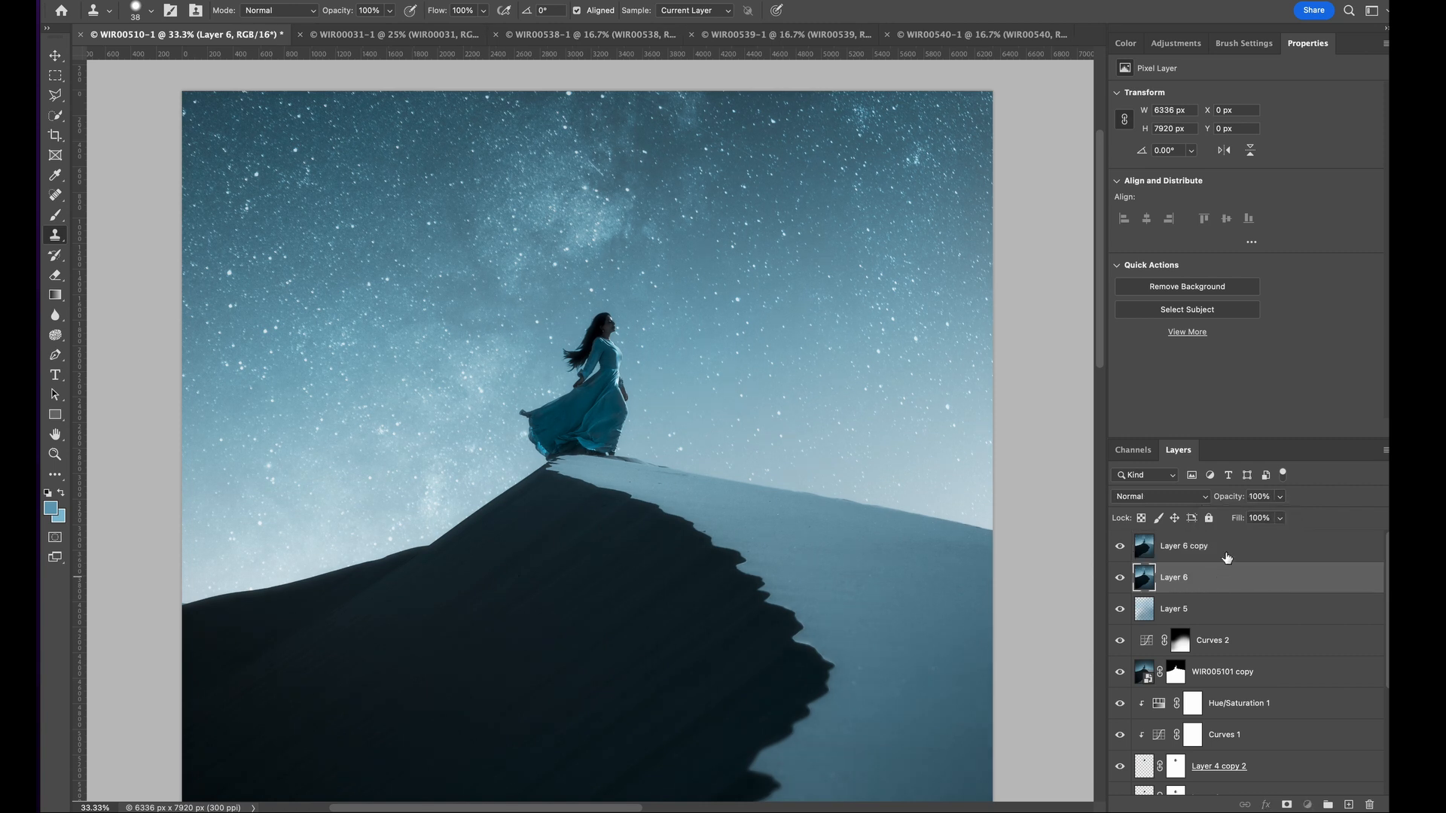
left_click(1228, 557)
left_click(1175, 42)
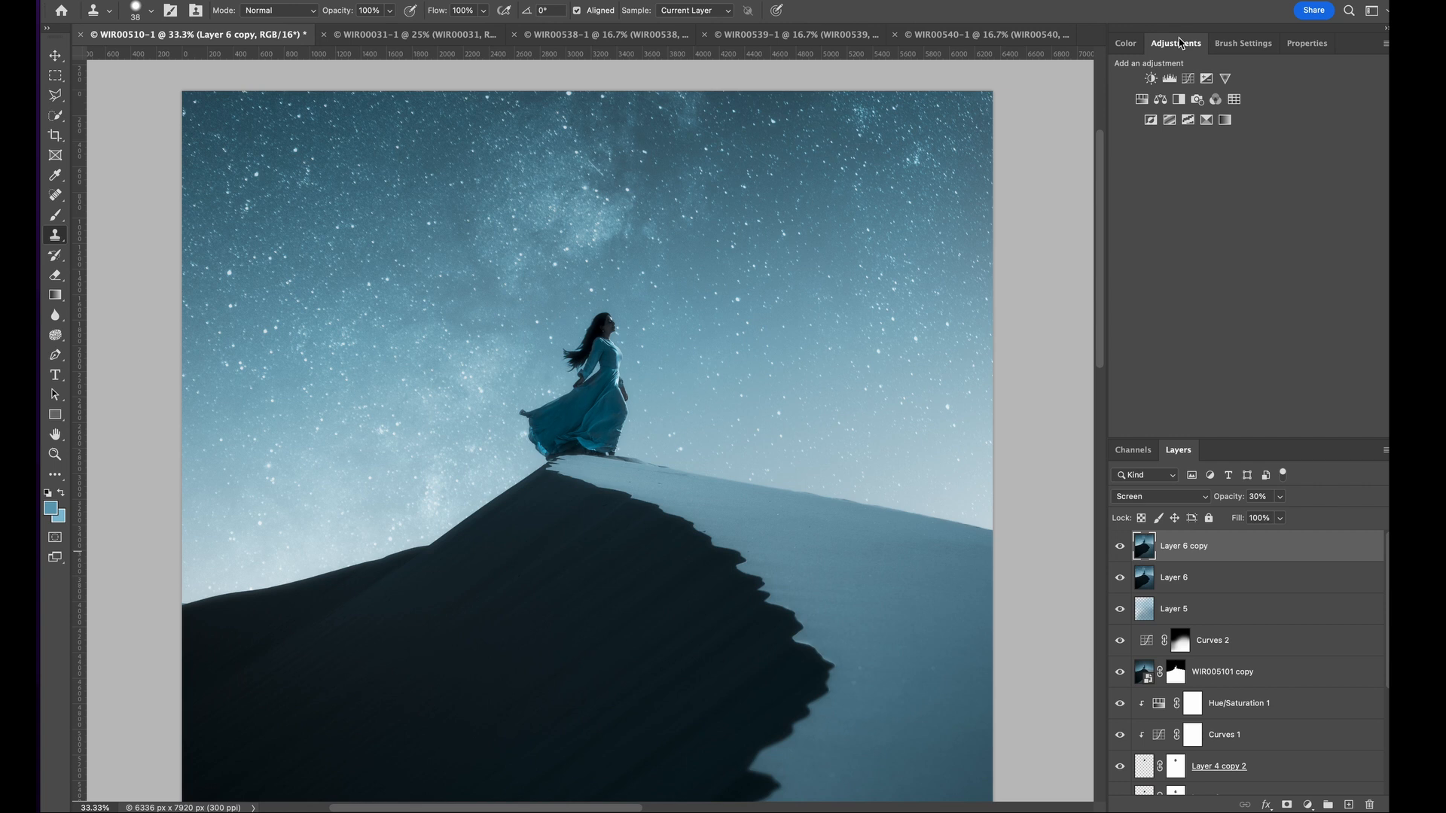
left_click(1188, 79)
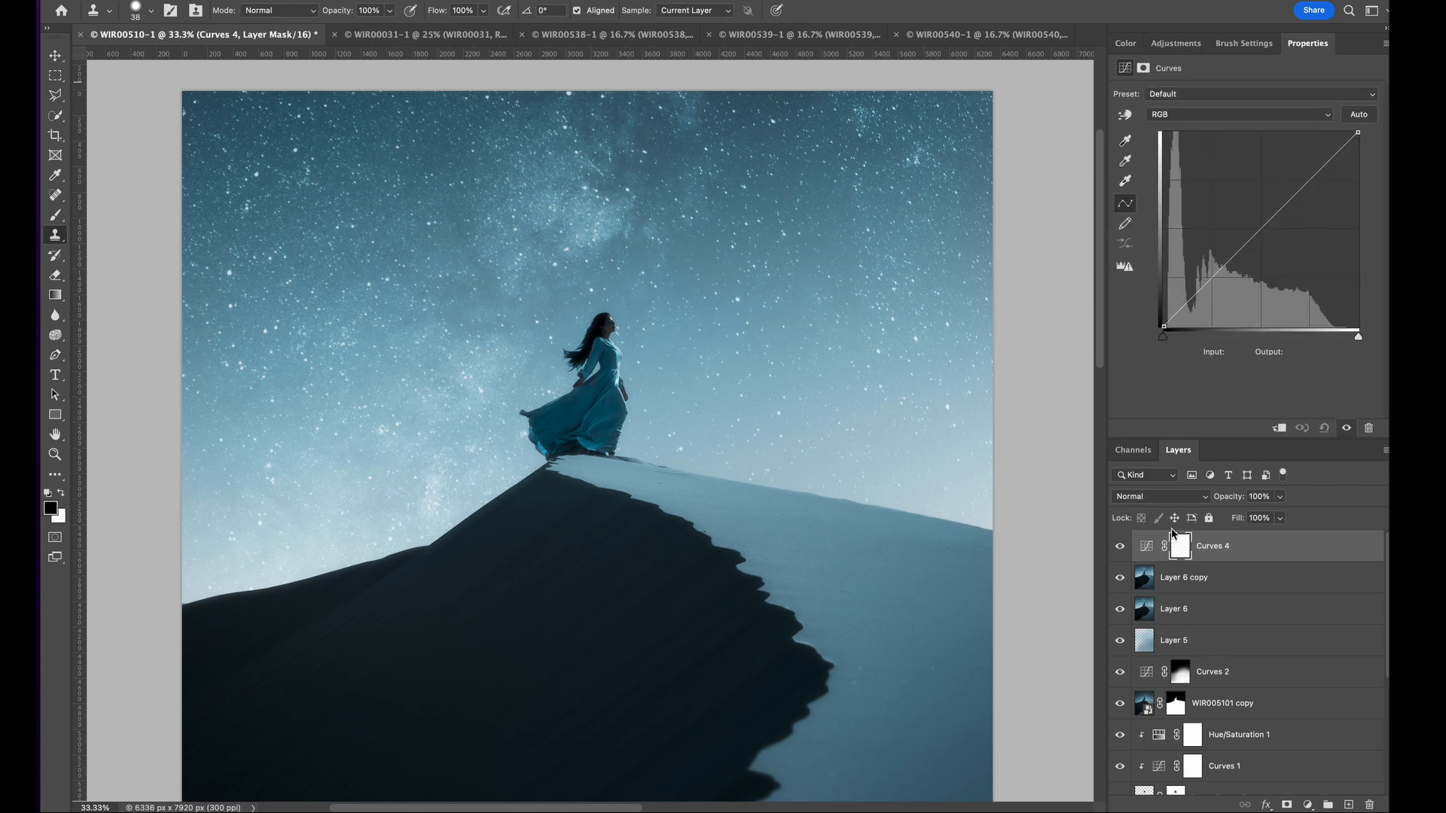
left_click(1279, 428)
left_click_drag(1162, 326, 1179, 332)
left_click(1202, 304)
left_click(1270, 235)
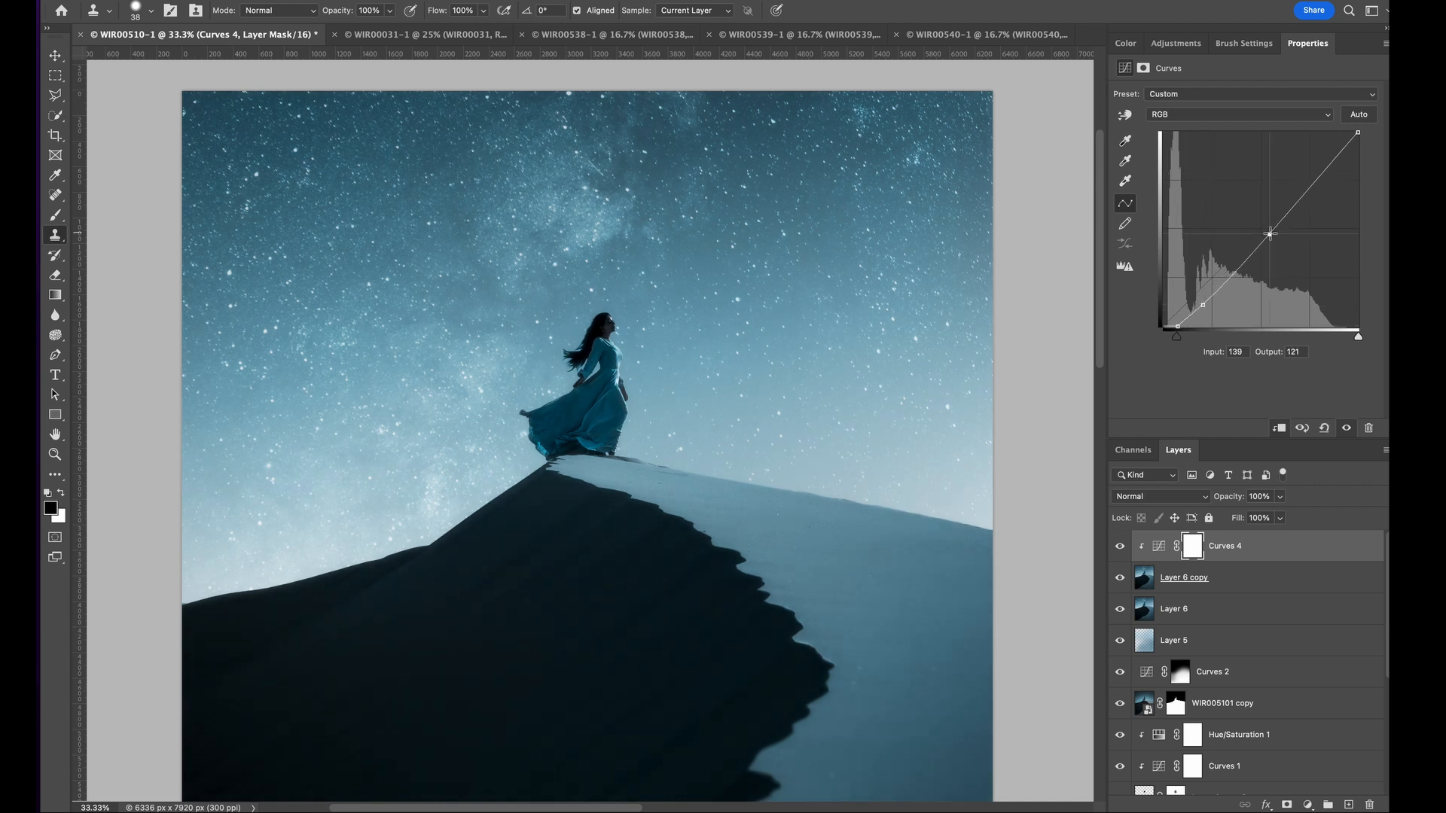
- Add a mask to Layer 6 copy and paint black over the lower dune with a 5000 px soft brush
left_click(1242, 584)
left_click(1287, 805)
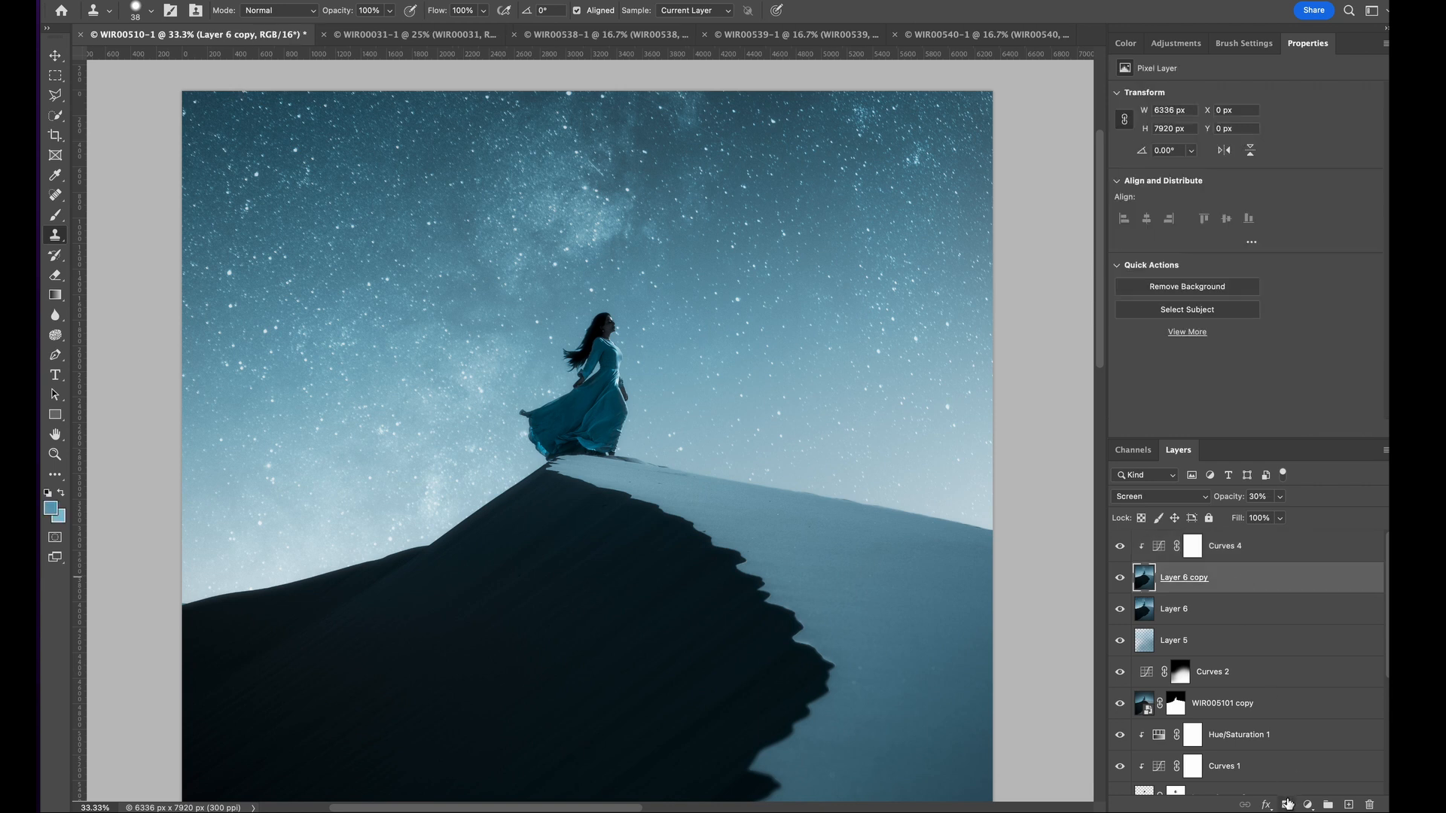
scroll(698, 522, "down", 3)
key("b")
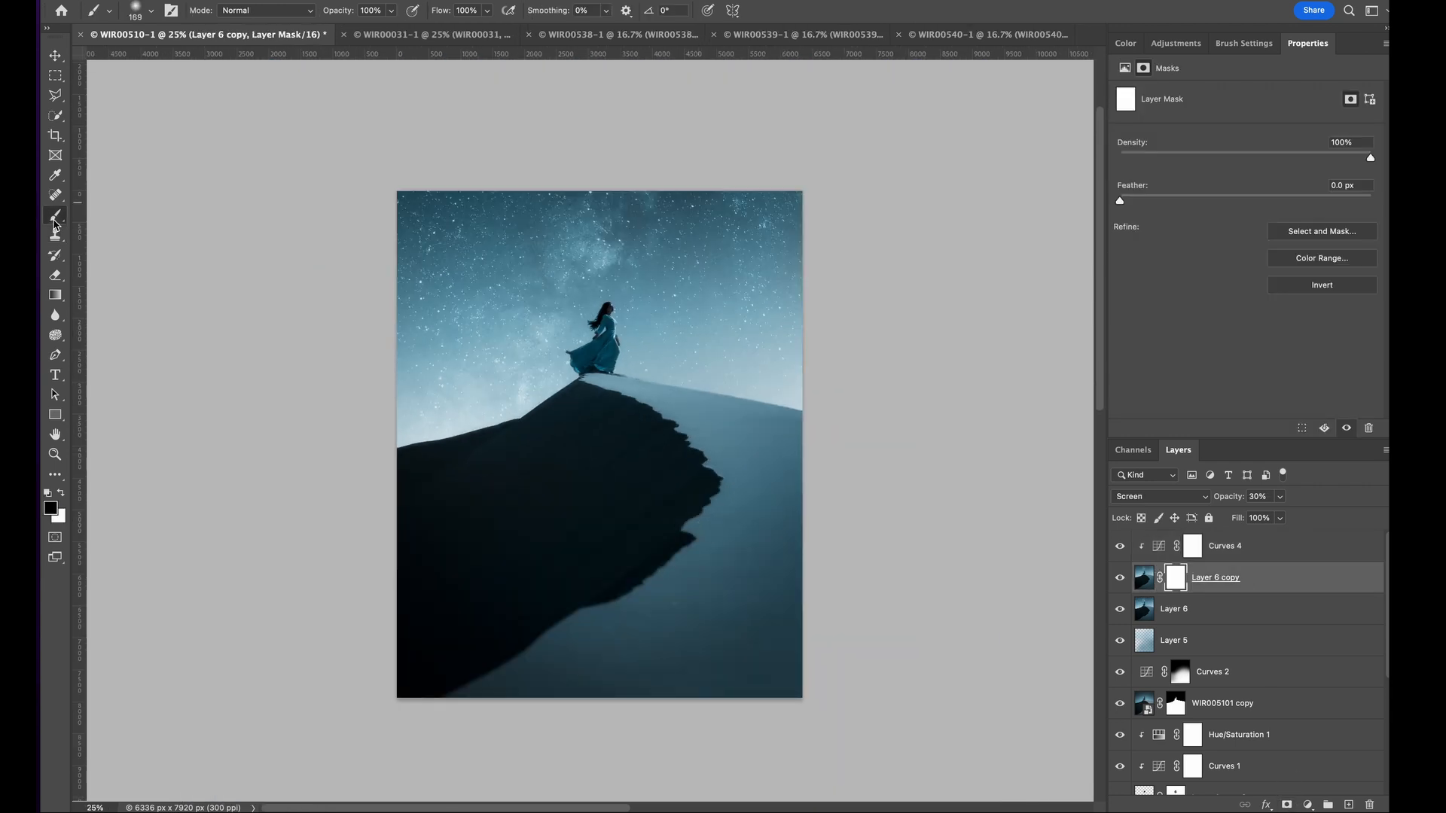
left_click(151, 10)
type("5000")
key("Return")
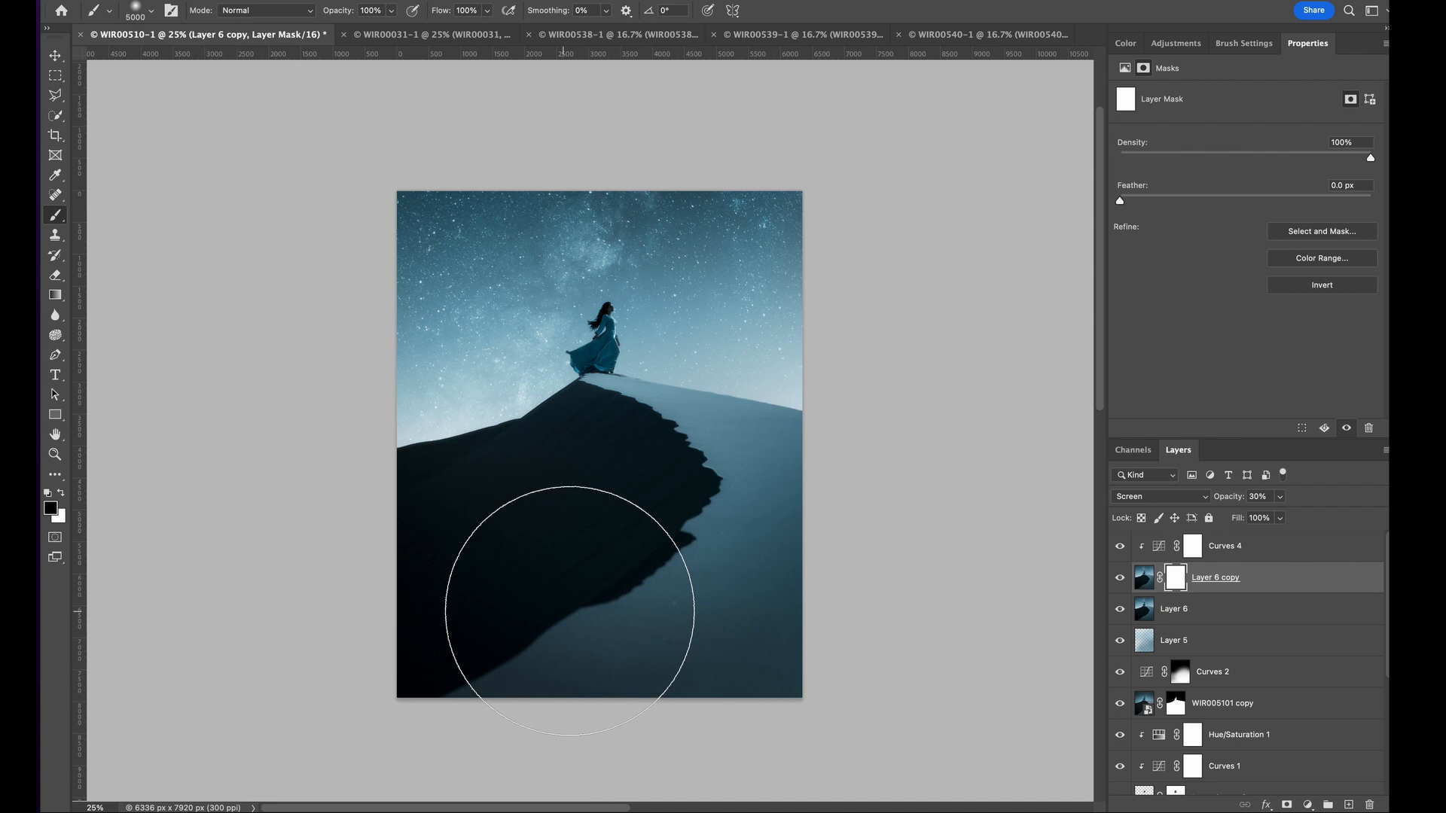
left_click_drag(601, 549, 601, 549)
- Mask the glow off the woman's dress on the Layer 6 copy mask, using the soft brush at 71 px and 169 px
key("super+1")
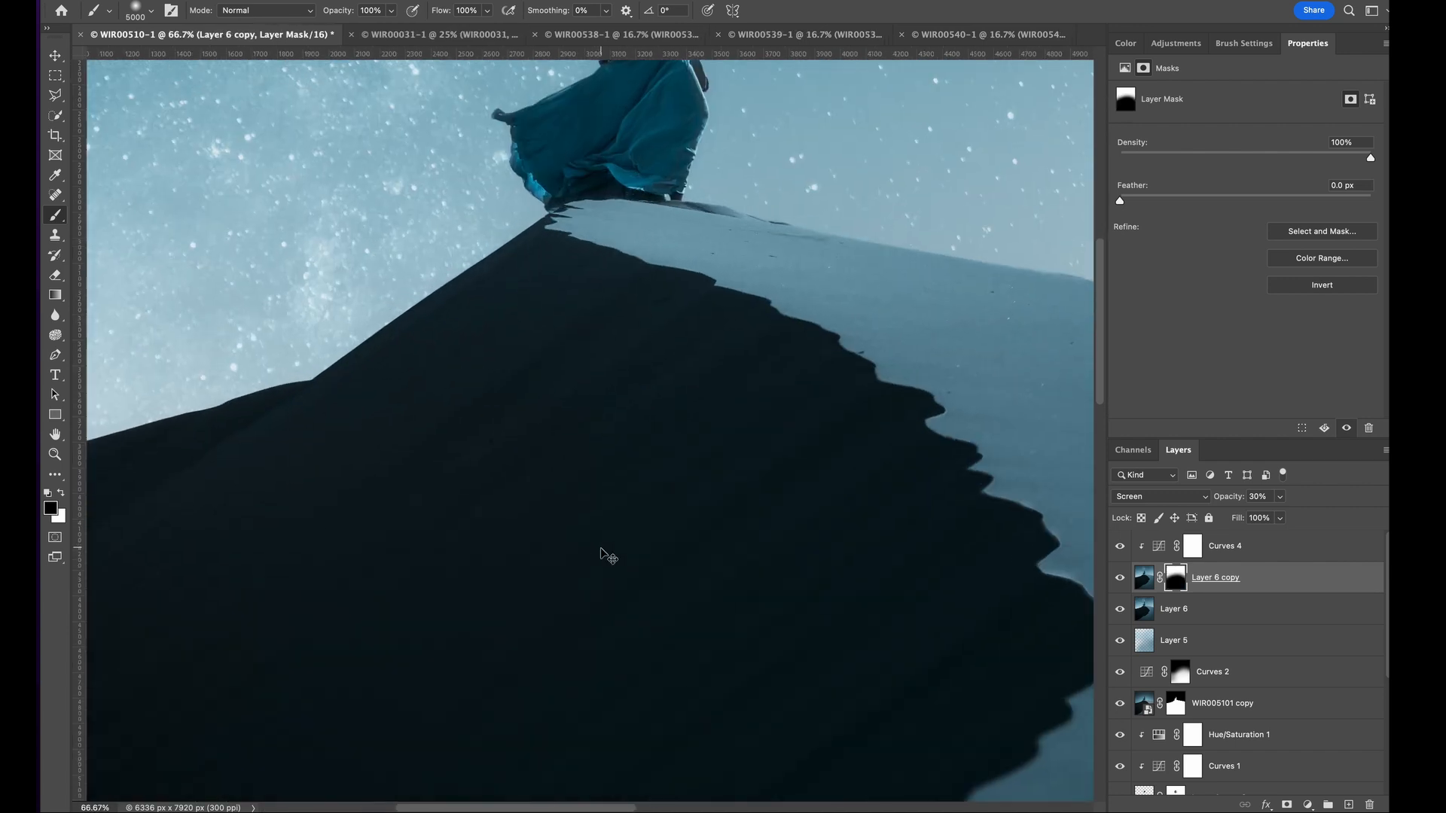
scroll(601, 548, "up", 5)
left_click(151, 10)
type("71")
key("Return")
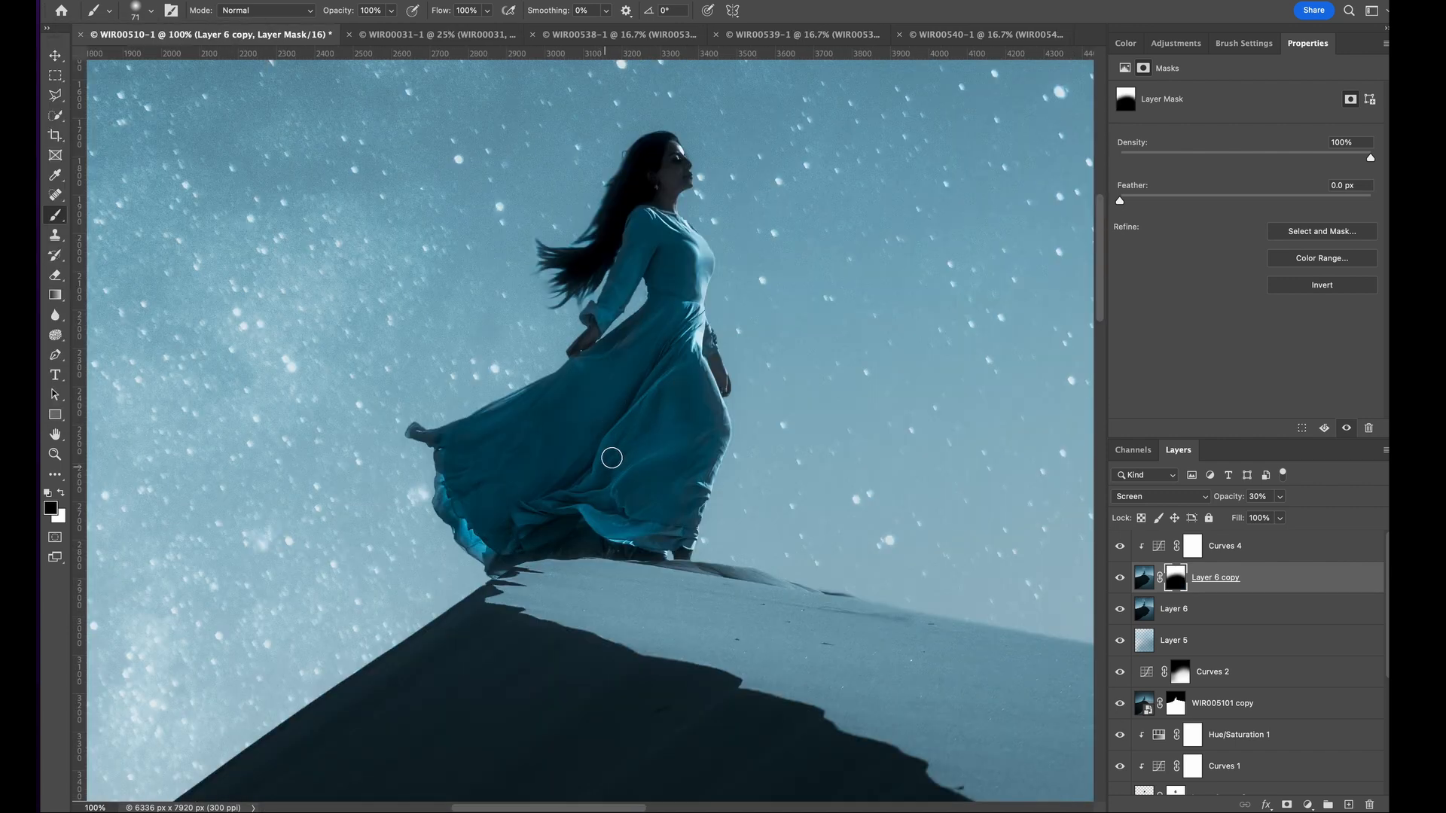
left_click(152, 6)
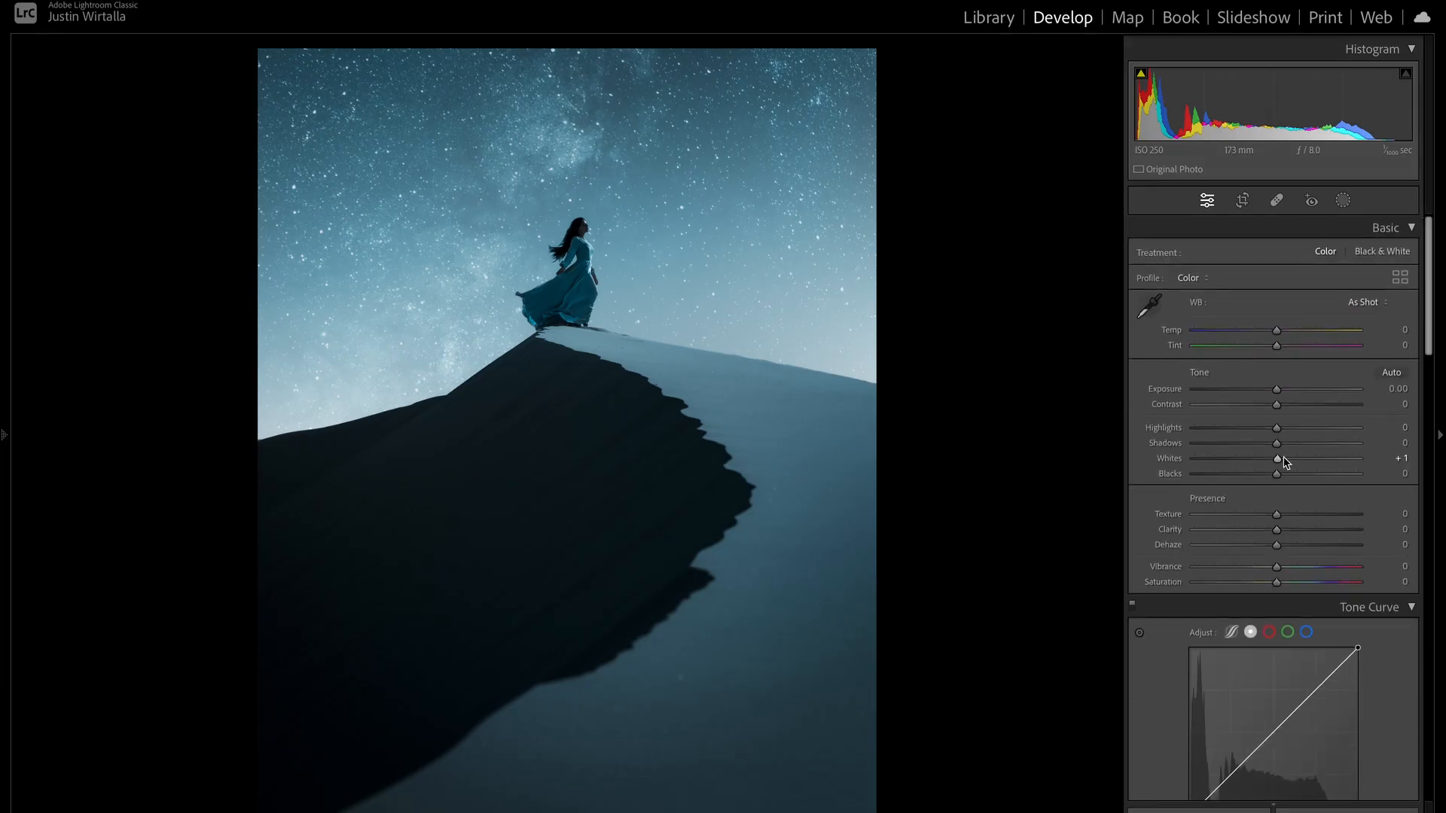
- In Lightroom Classic, set Whites to +30 and shape the tone curve with anchor points, lifting the black point and setting the deep-shadow anchor to input 29, output 26
left_click_drag(1284, 459, 1303, 460)
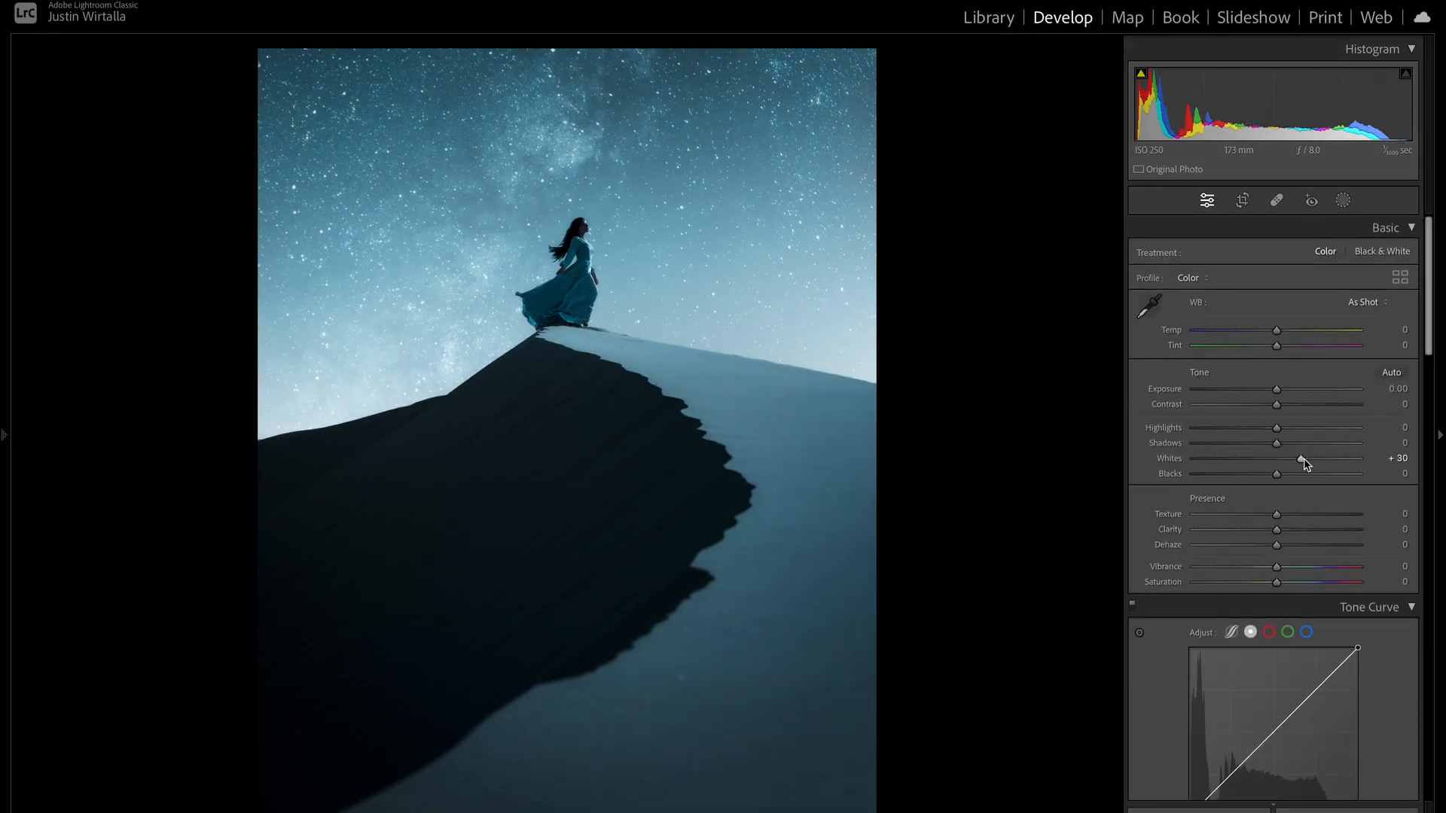
scroll(1214, 439, "down", 5)
left_click(1230, 509)
key("super+z")
left_click(1228, 510)
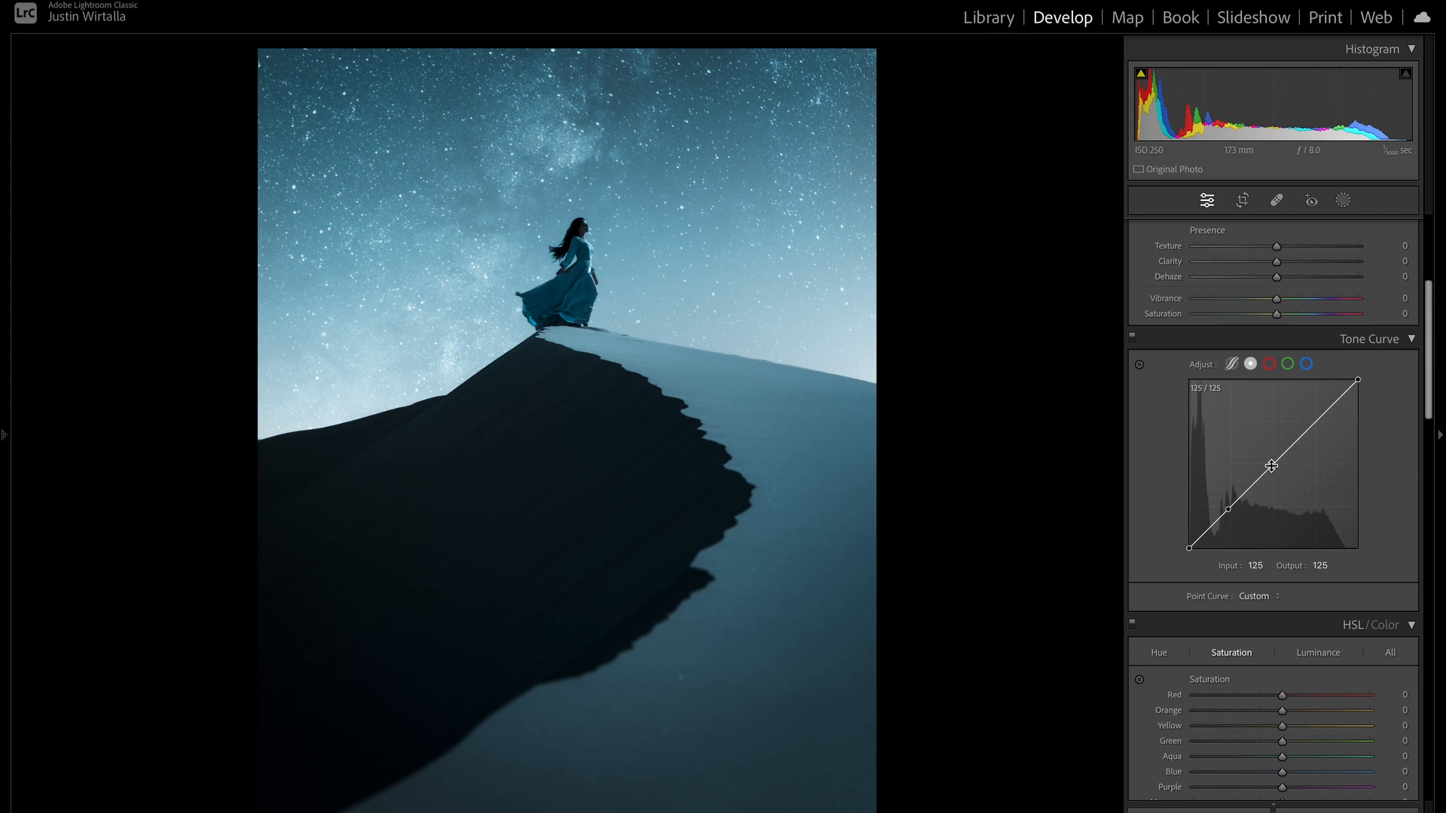
mouse_move(1211, 528)
left_mouse_down()
mouse_move(1235, 509)
mouse_move(1208, 531)
left_mouse_up()
- Set the basic tone adjustments to Shadows +10 and Highlights −20
scroll(1261, 433, "up", 2)
left_click_drag(1294, 242, 1289, 249)
scroll(1289, 249, "up", 4)
left_click_drag(1277, 363, 1262, 368)
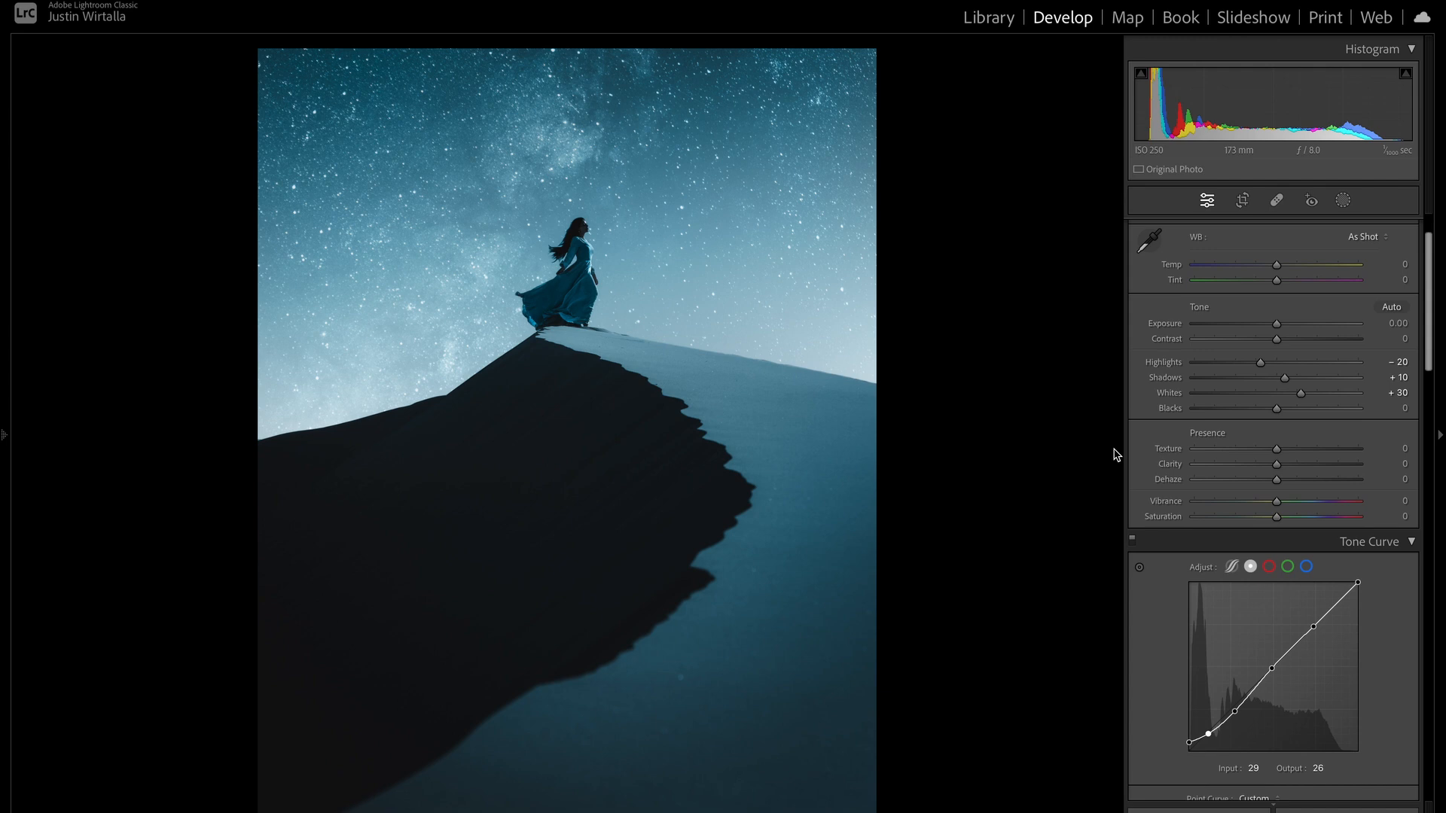
- Set the HSL saturation of red, orange, yellow, green, purple and magenta to −100
scroll(1217, 555, "down", 10)
left_click_drag(1283, 570, 1193, 570)
left_click_drag(1282, 617, 1193, 617)
mouse_move(1283, 633)
left_mouse_down()
mouse_move(1193, 633)
mouse_move(1281, 653)
mouse_move(1178, 657)
left_mouse_up()
- Color grade both the shadows and the highlights with hue 205 and saturation 10
scroll(1190, 602, "down", 4)
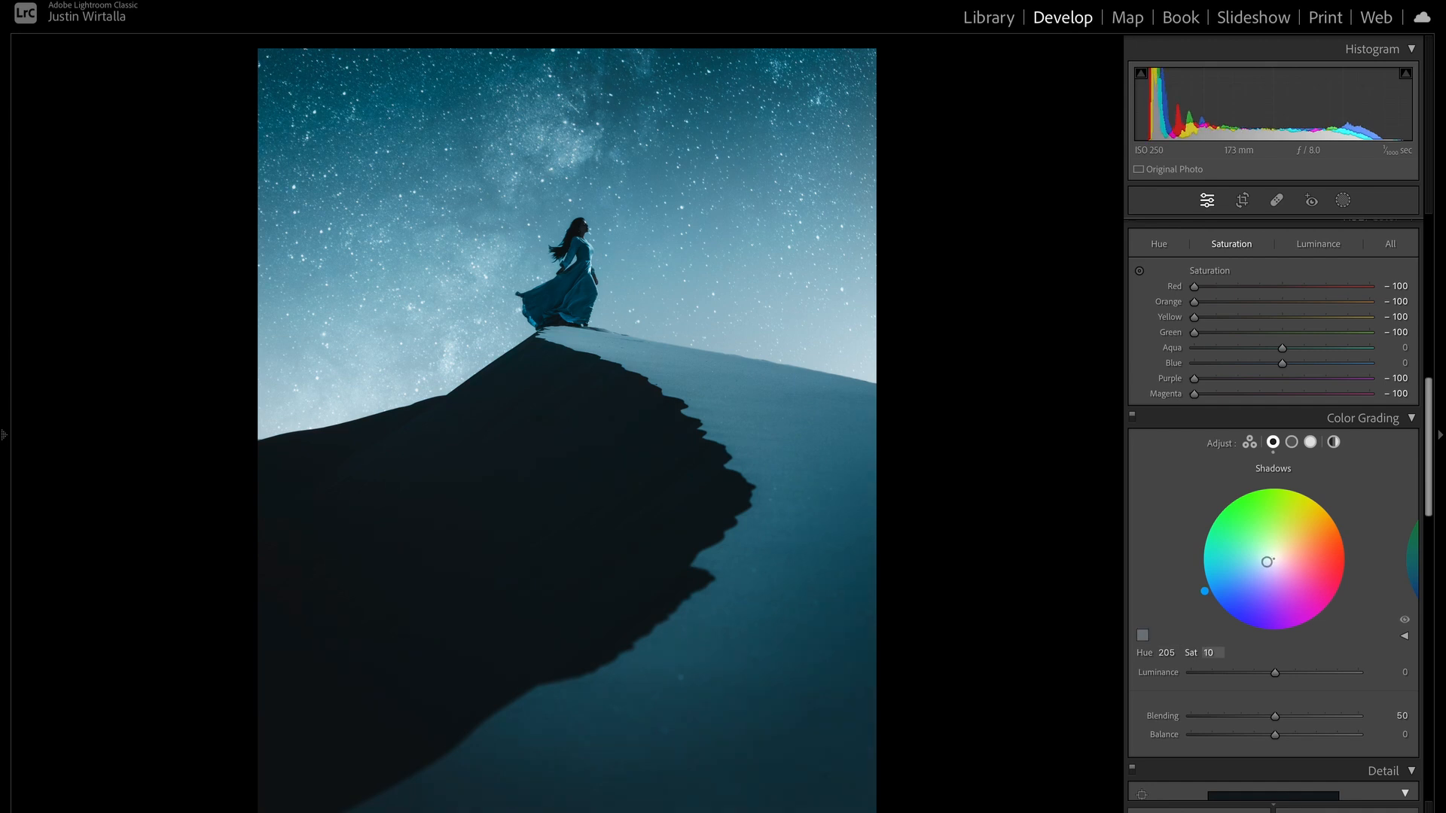
scroll(1273, 528, "down", 1)
left_click(1310, 396)
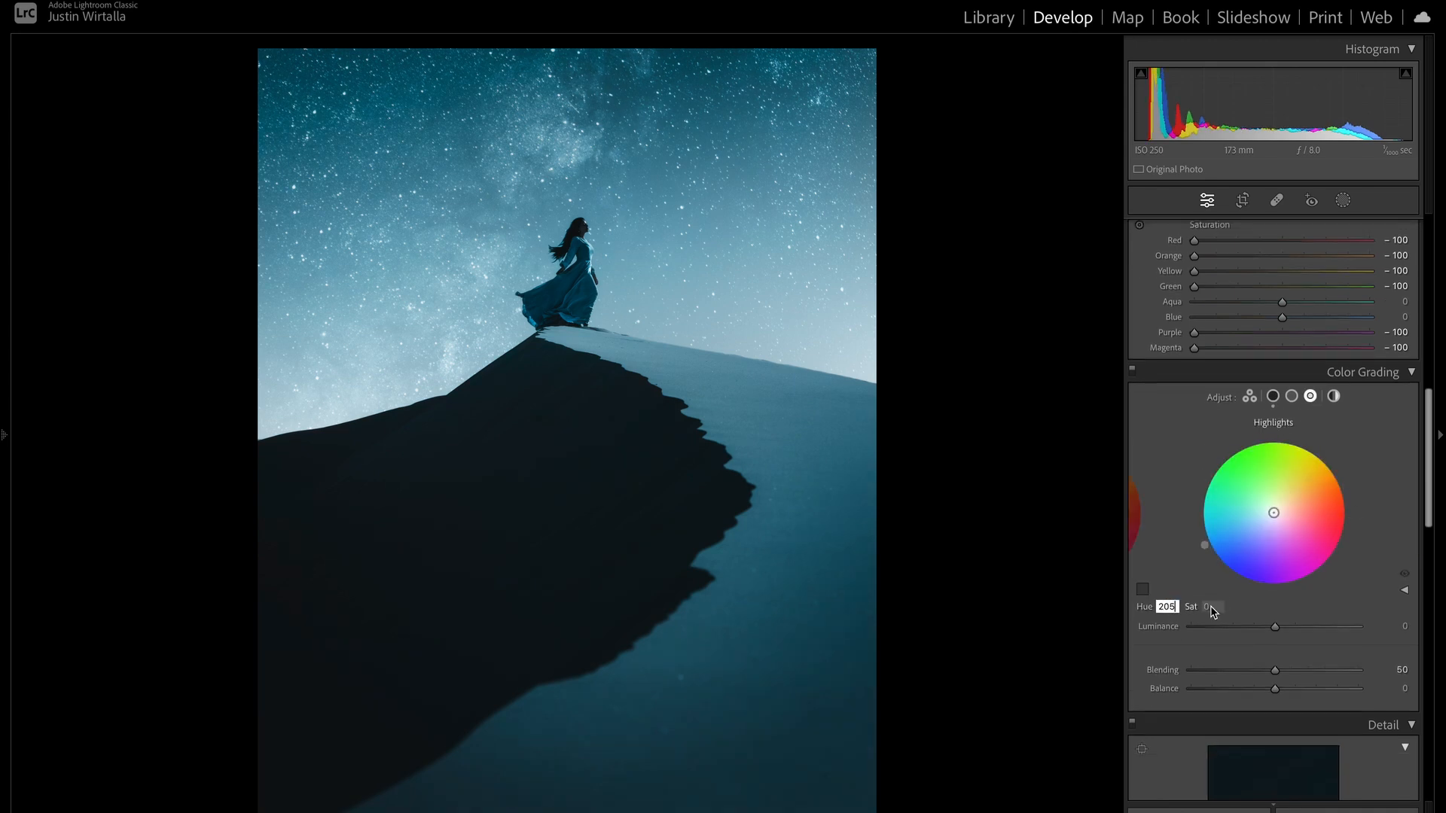
left_click_drag(1211, 612, 1221, 611)
- Reduce the HSL saturation of aqua and blue to −10 each
scroll(1221, 580, "up", 3)
left_click(1263, 446)
left_click(1268, 432)
left_click(1275, 447)
left_click_drag(1268, 433, 1273, 446)
left_click_drag(1270, 433, 1262, 432)
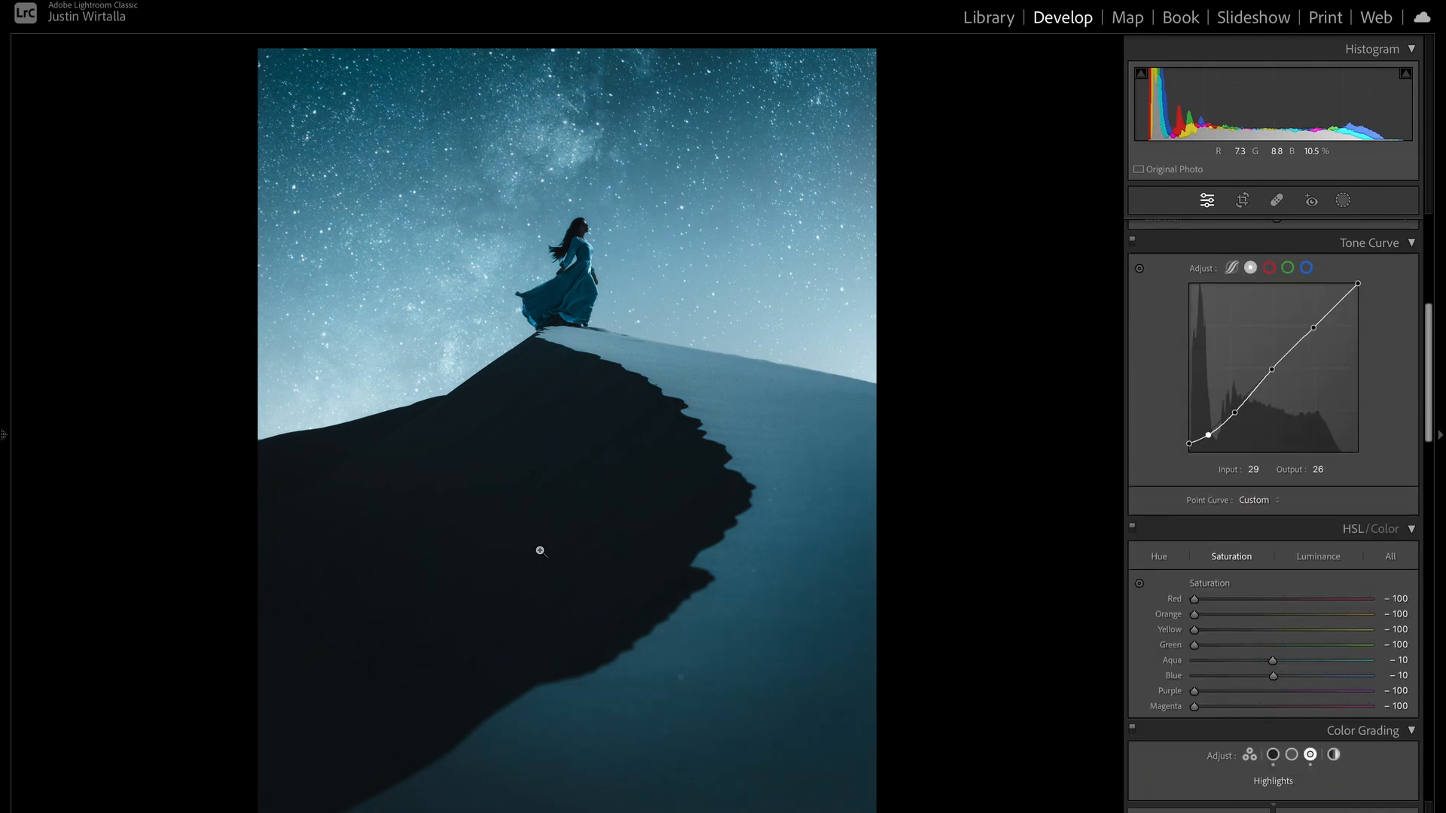
- Add film grain to the photo with amount 20 and size 35, checking it at close zoom
left_click(536, 552)
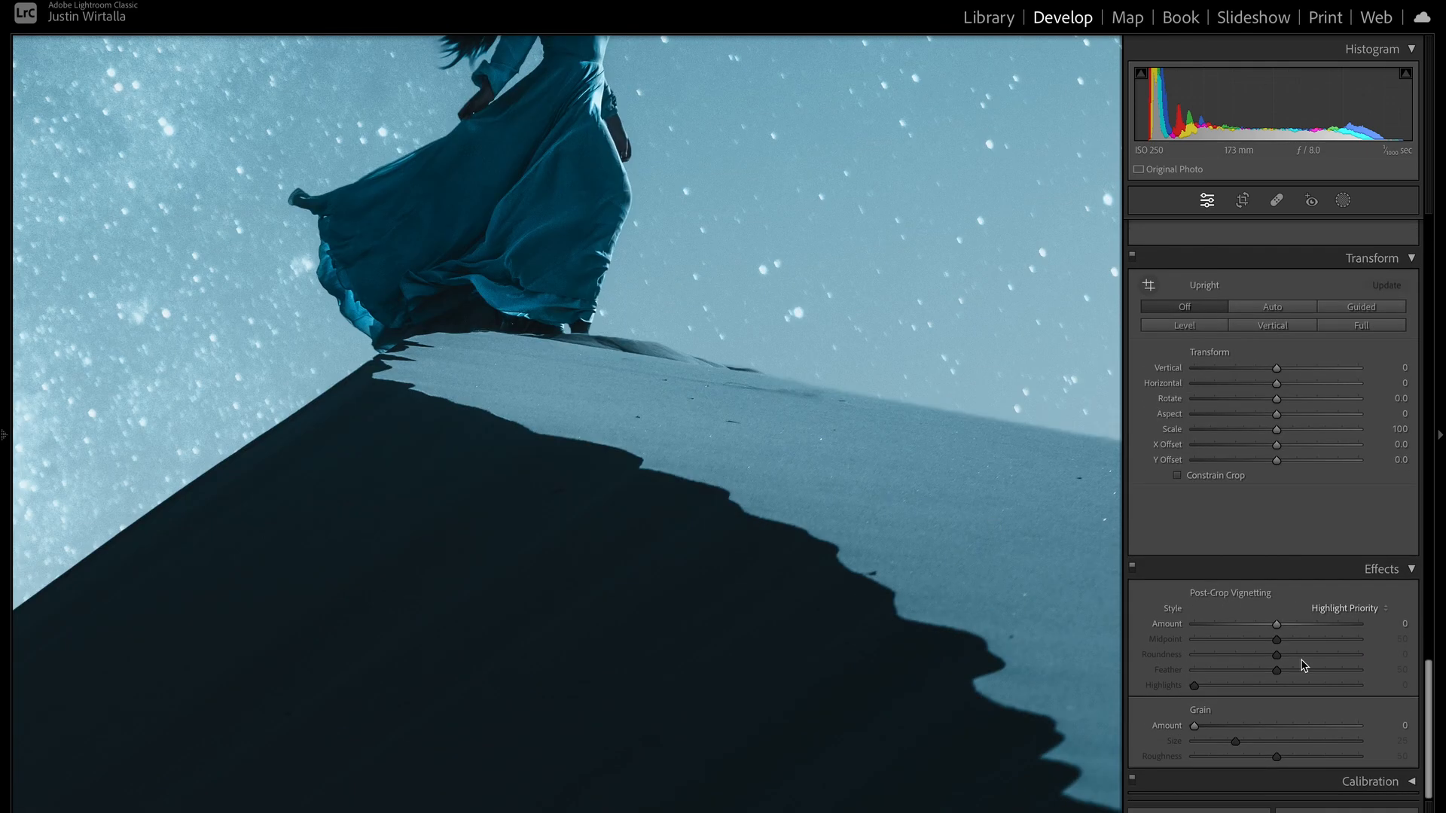
left_click_drag(1194, 726, 1252, 742)
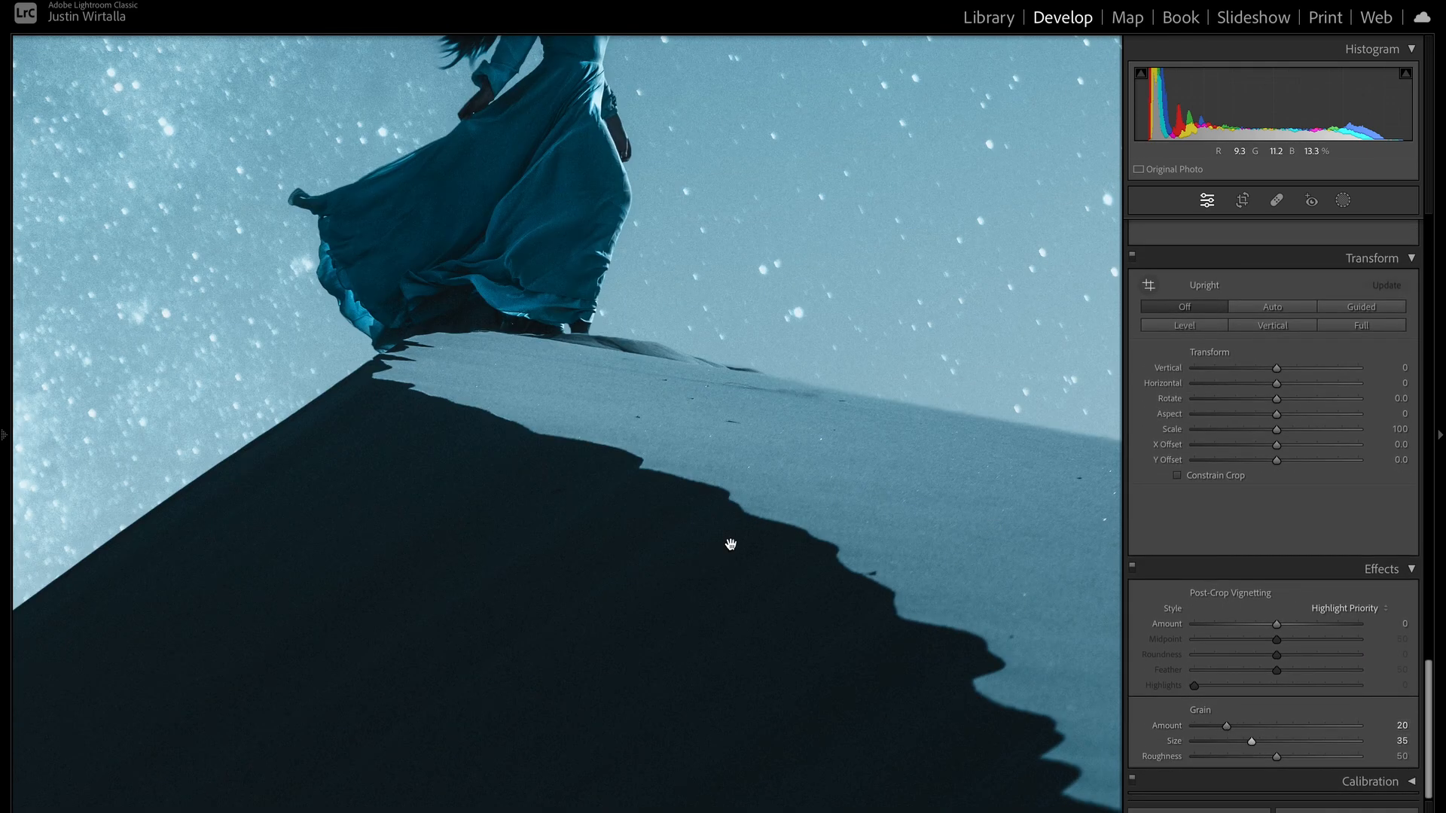
left_click(730, 545)
- Adjust the post-crop vignette amount, with the midpoint at its minimum and the feather at its maximum
left_click_drag(1275, 624, 1193, 641)
left_click_drag(1277, 670, 1367, 675)
left_click_drag(1268, 631, 1275, 629)
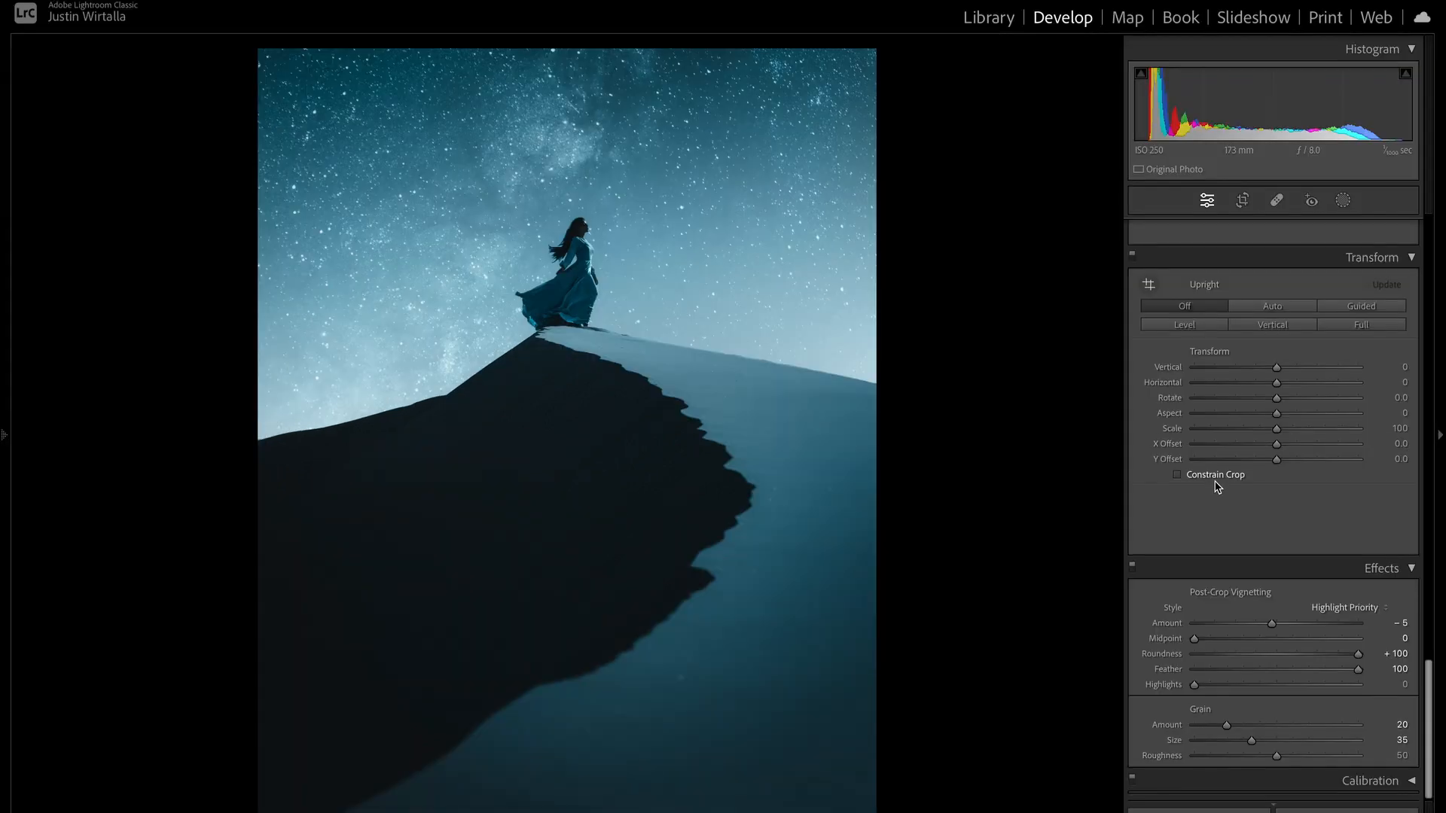
- Lower the tone curve's white point and adjust the upper-midtone anchor to about input 183, output 188
scroll(1217, 485, "up", 10)
left_click_drag(1358, 648, 1311, 692)
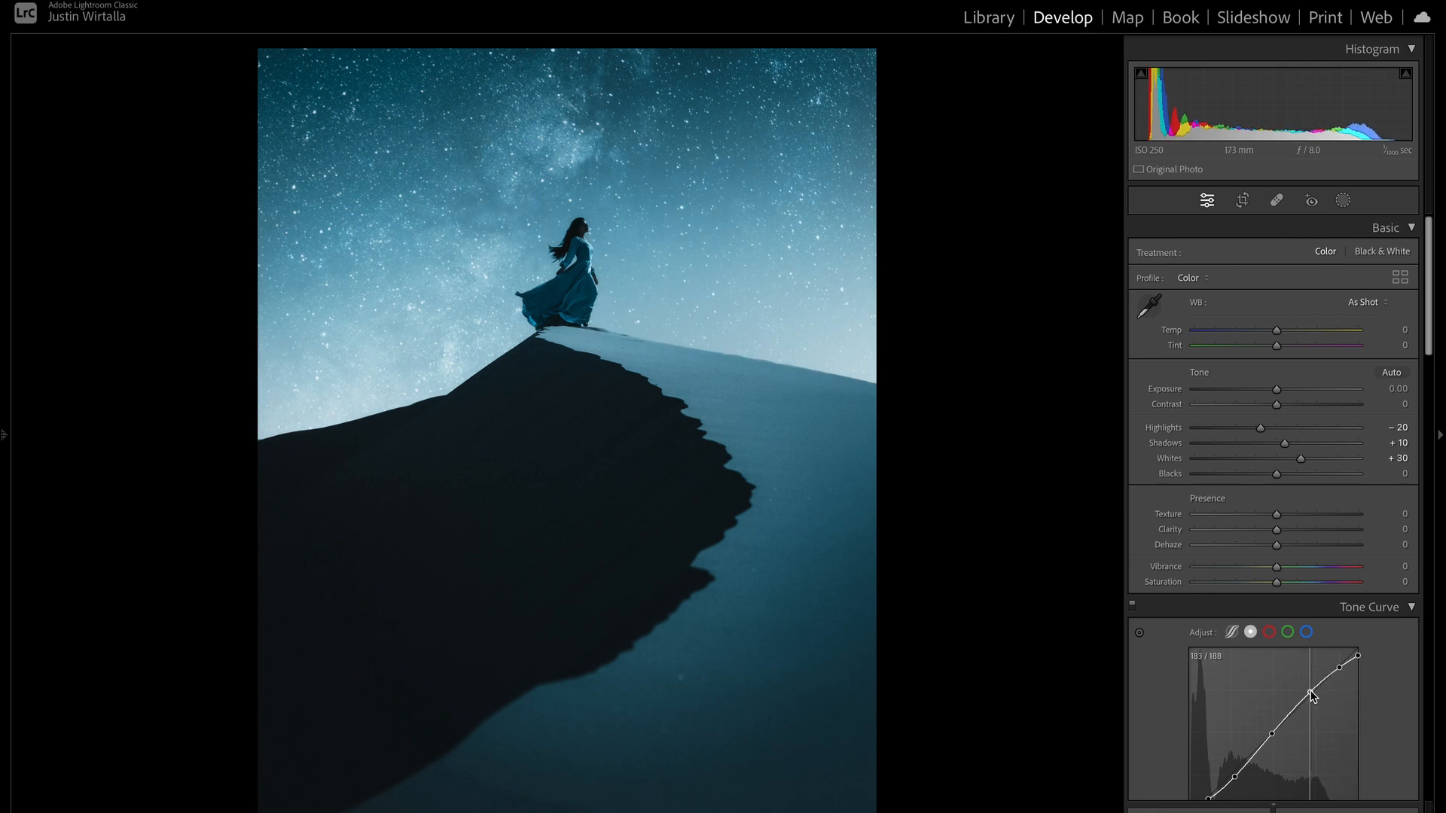